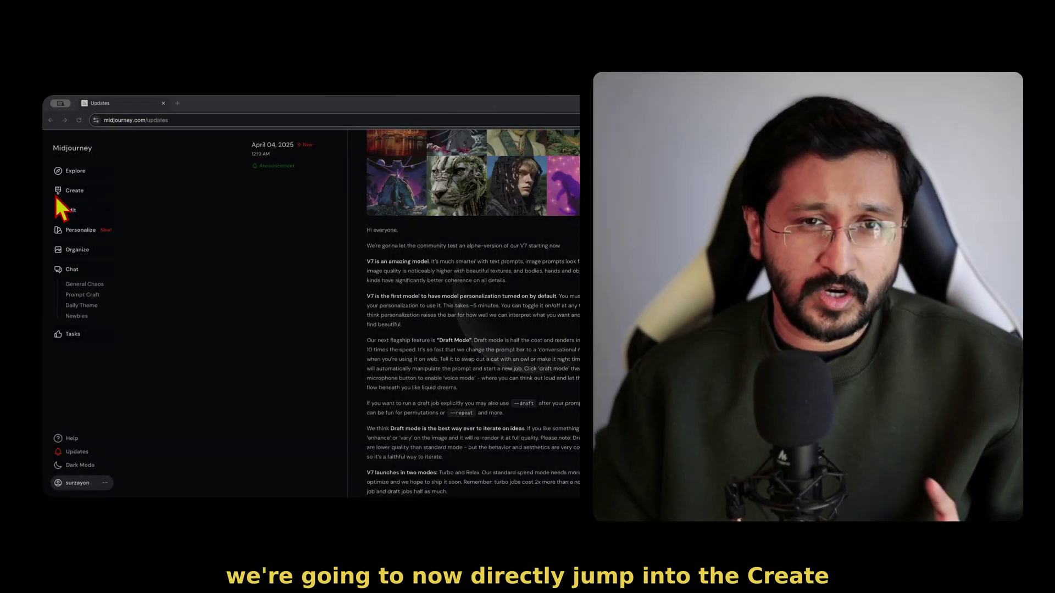
# Open the Create page and bring up the personalization options for prompts.
pyautogui.click(68, 191)
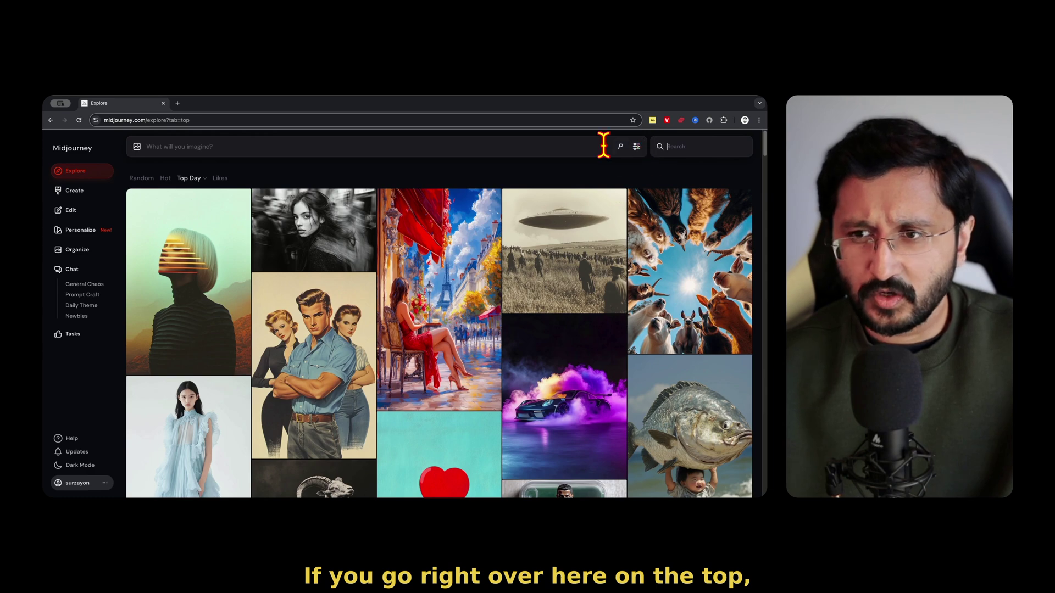
pyautogui.click(74, 193)
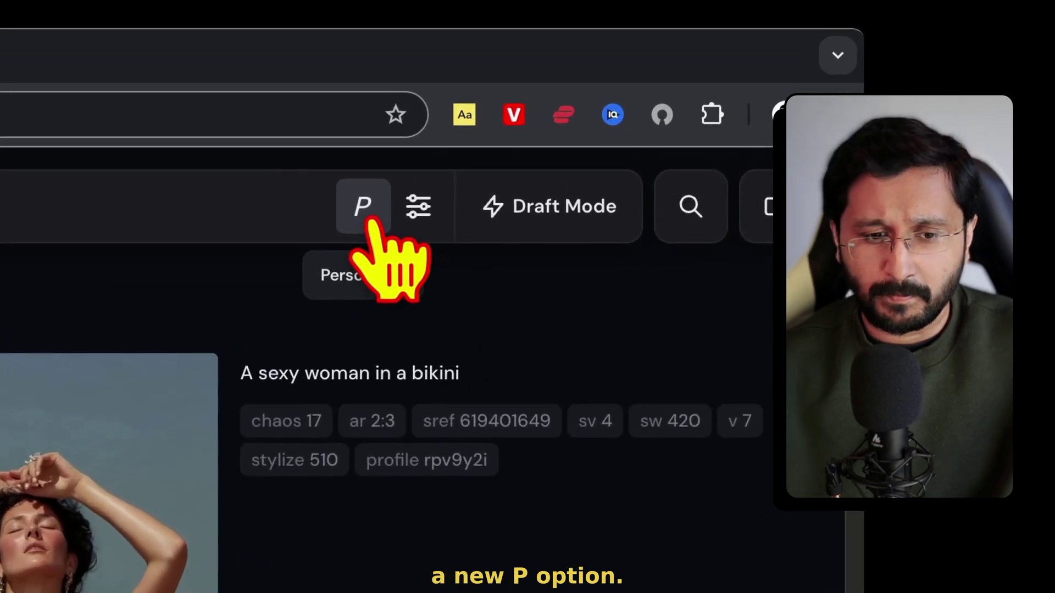
pyautogui.click(624, 147)
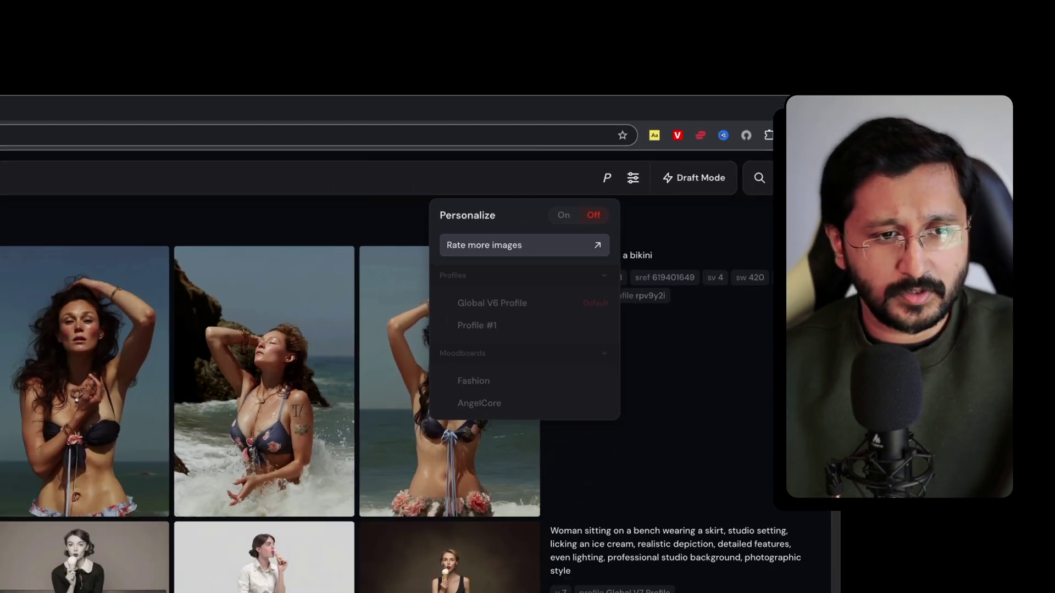
# On the Personalize page, show the V7 ranked profiles and turn personalization on.
pyautogui.click(55, 230)
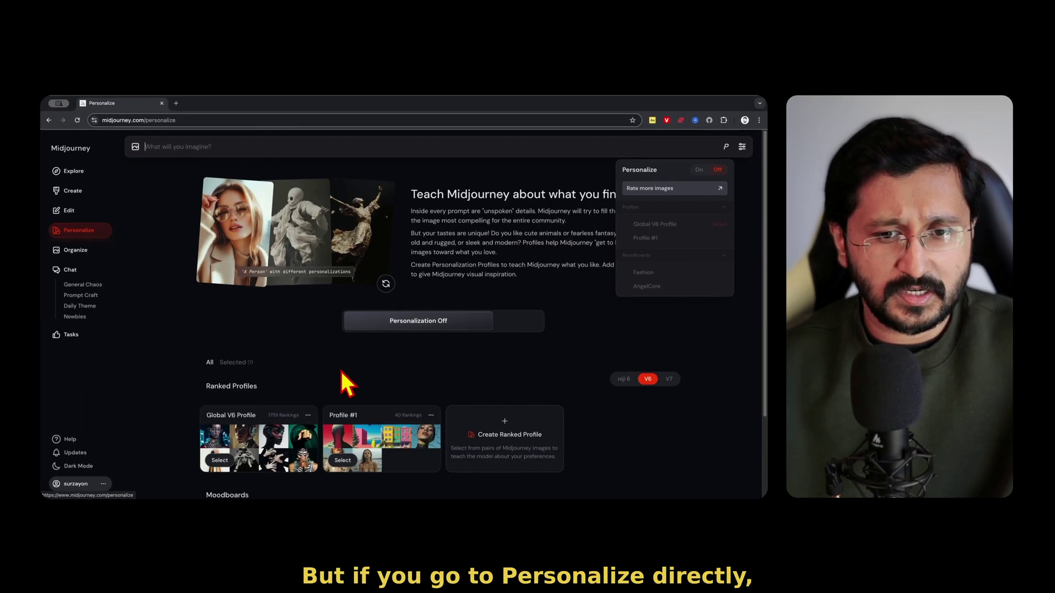
pyautogui.click(438, 362)
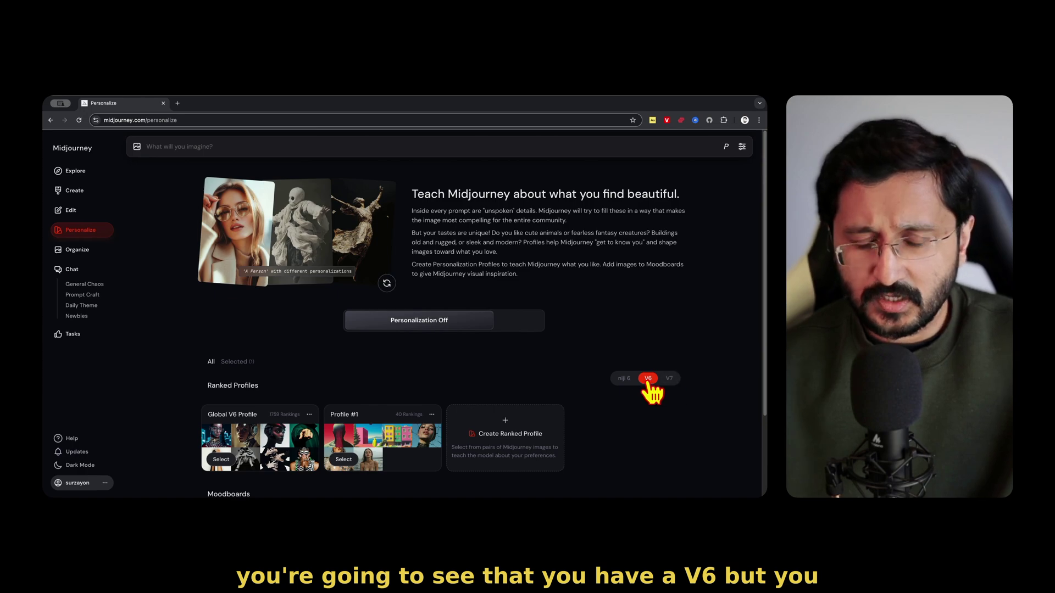
pyautogui.click(670, 378)
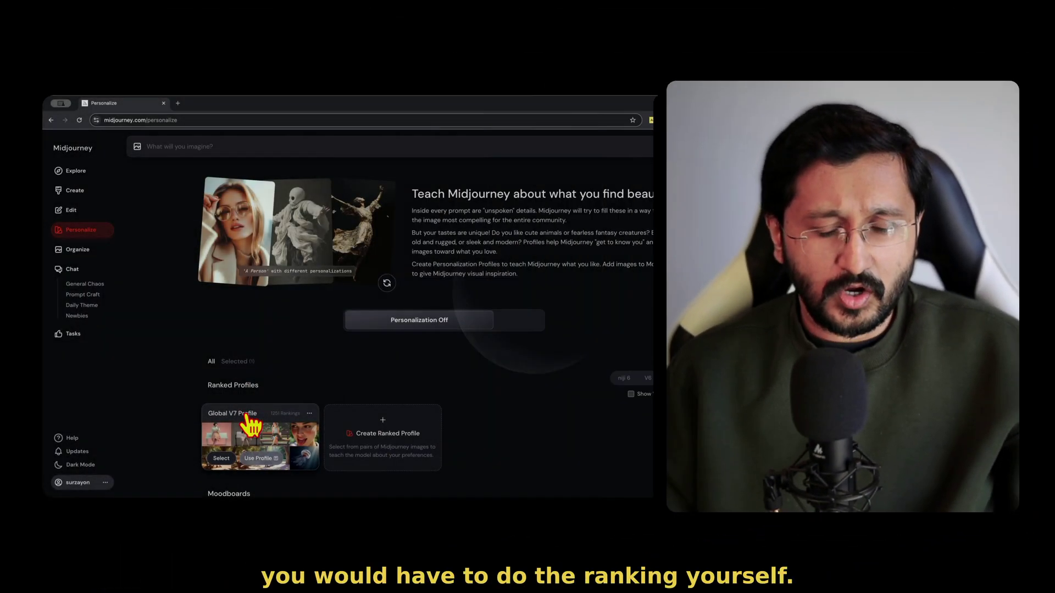
pyautogui.scroll(-1, 279, 449)
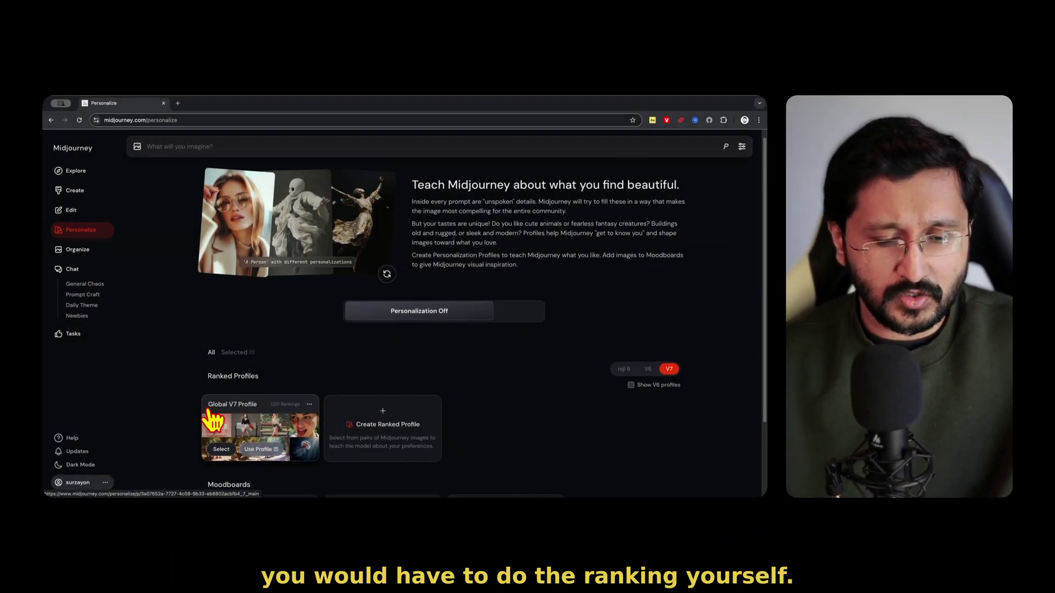
pyautogui.scroll(1, 292, 404)
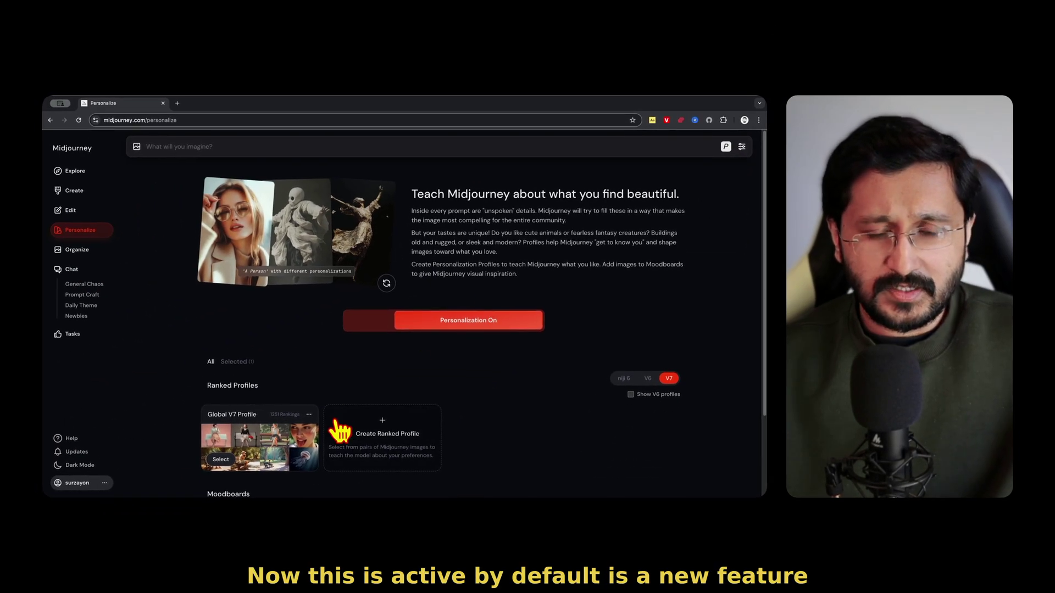
pyautogui.moveTo(301, 424)
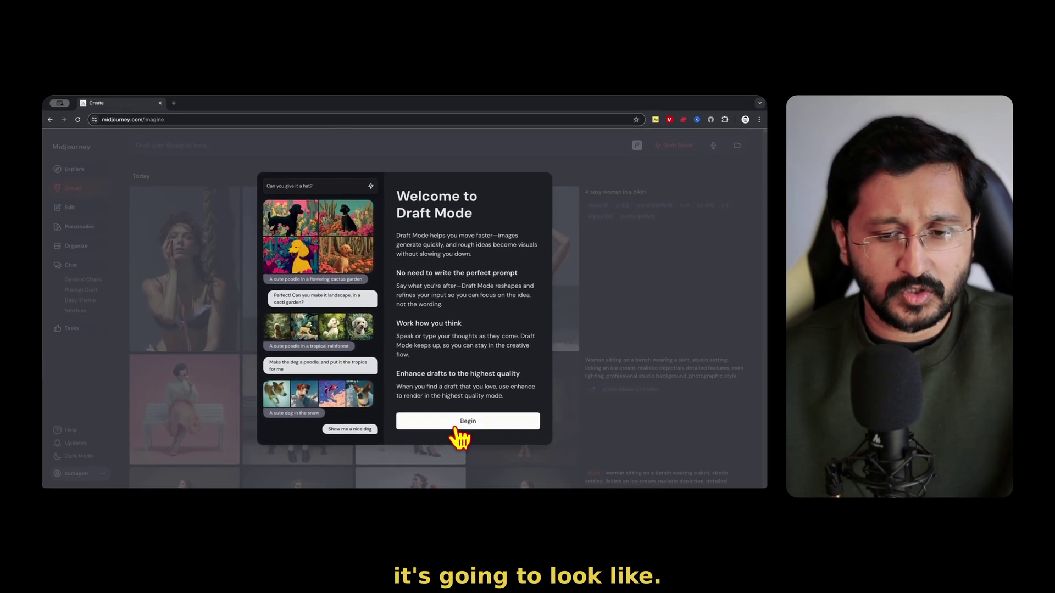
# Begin Draft Mode and use voice mode to generate Sam the cat, a fluffy tabby with green eyes, on a sunlit windowsill.
pyautogui.click(456, 429)
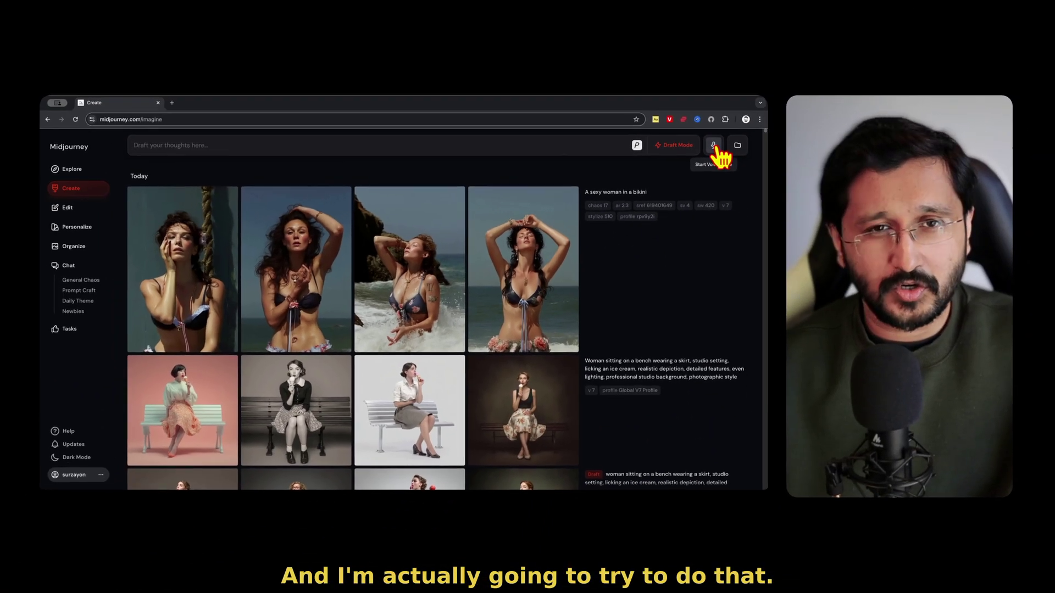
pyautogui.click(867, 100)
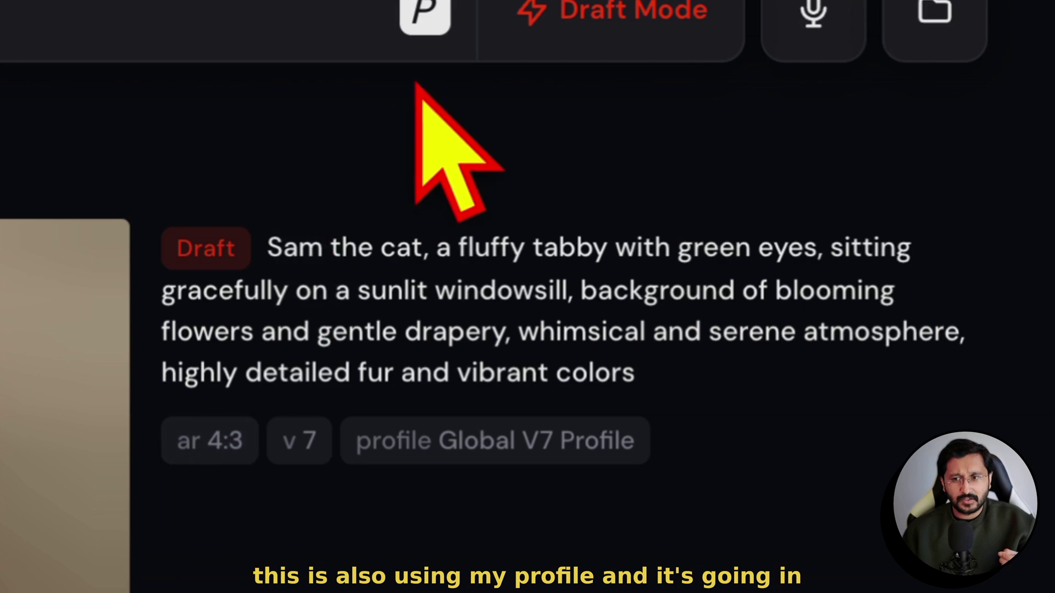
# Examine the personalization profiles and, with Draft Mode switched off, the model settings for mode, version and speed.
pyautogui.click(426, 24)
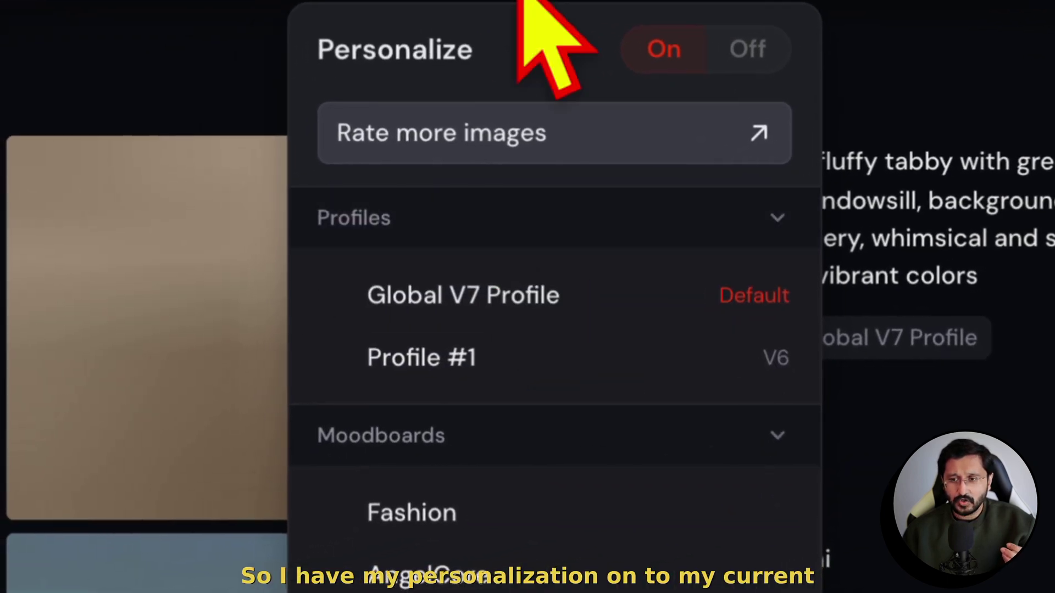
pyautogui.click(519, 5)
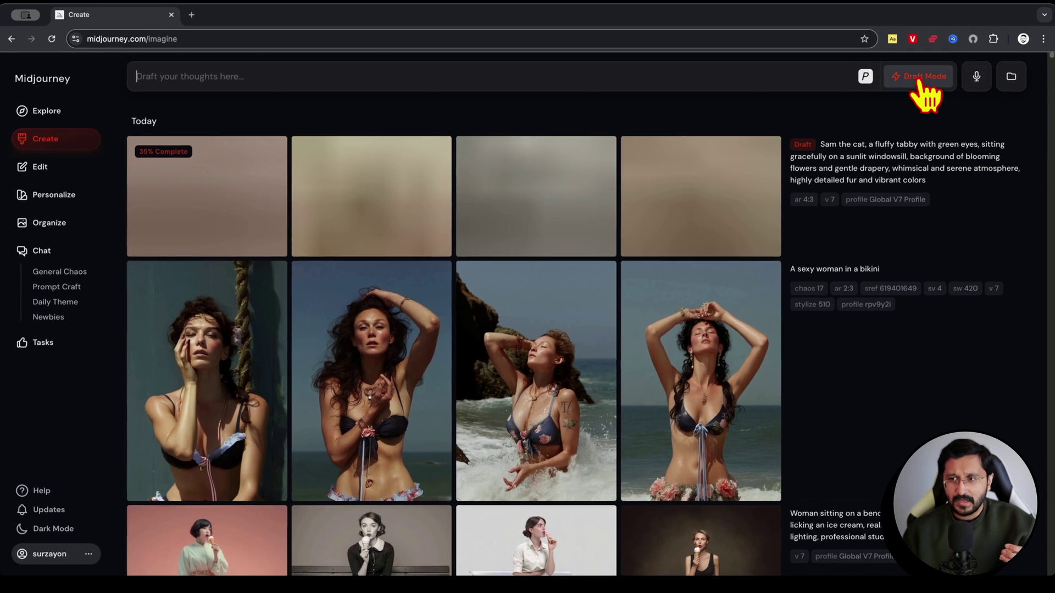
pyautogui.click(916, 77)
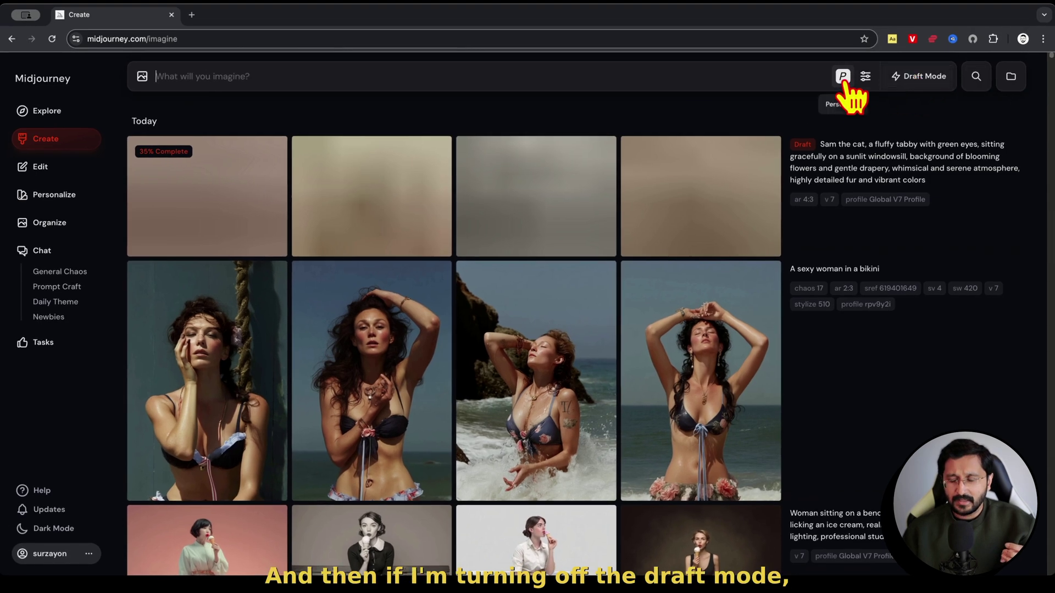
pyautogui.click(865, 77)
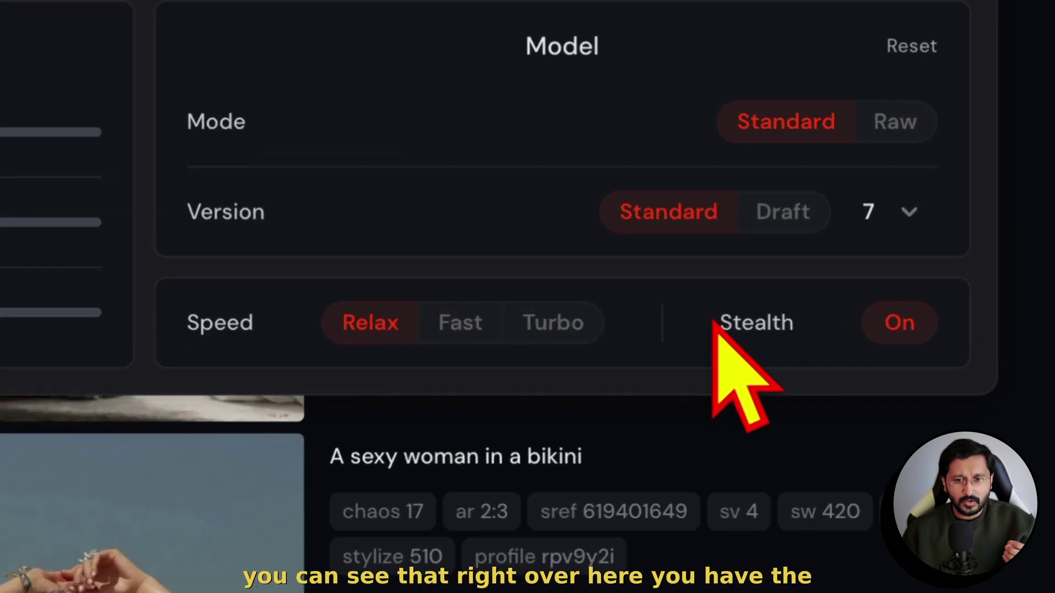
pyautogui.click(841, 235)
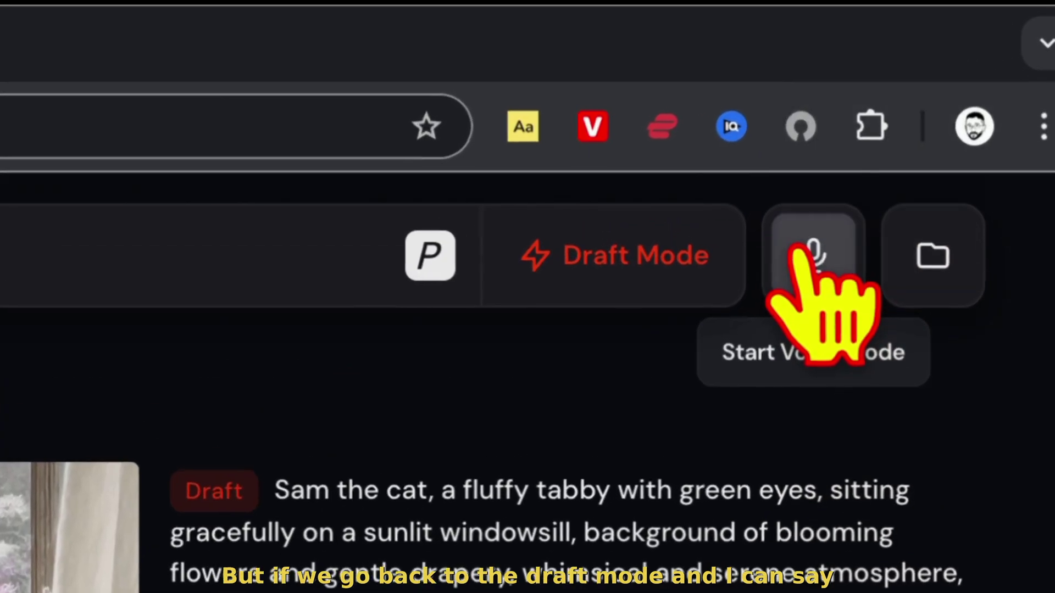
# In Draft Mode, use voice mode to place Sam the cat on a bench in a bustling metro station at 16:9.
pyautogui.click(713, 145)
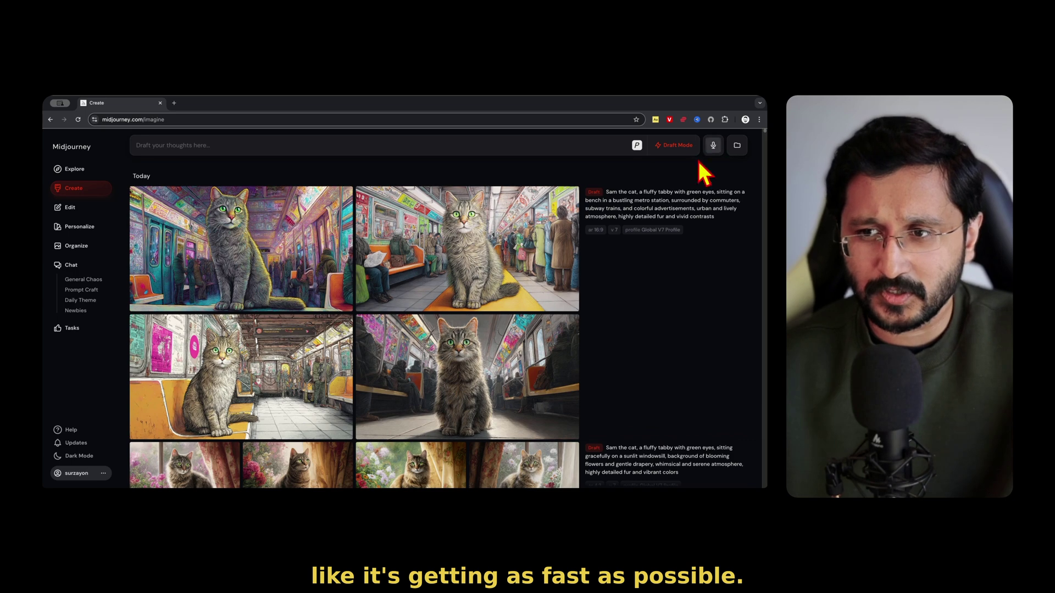
# Turn personalization off and use voice mode to generate photographic, cinematic versions of Sam the cat in the metro station.
pyautogui.click(637, 147)
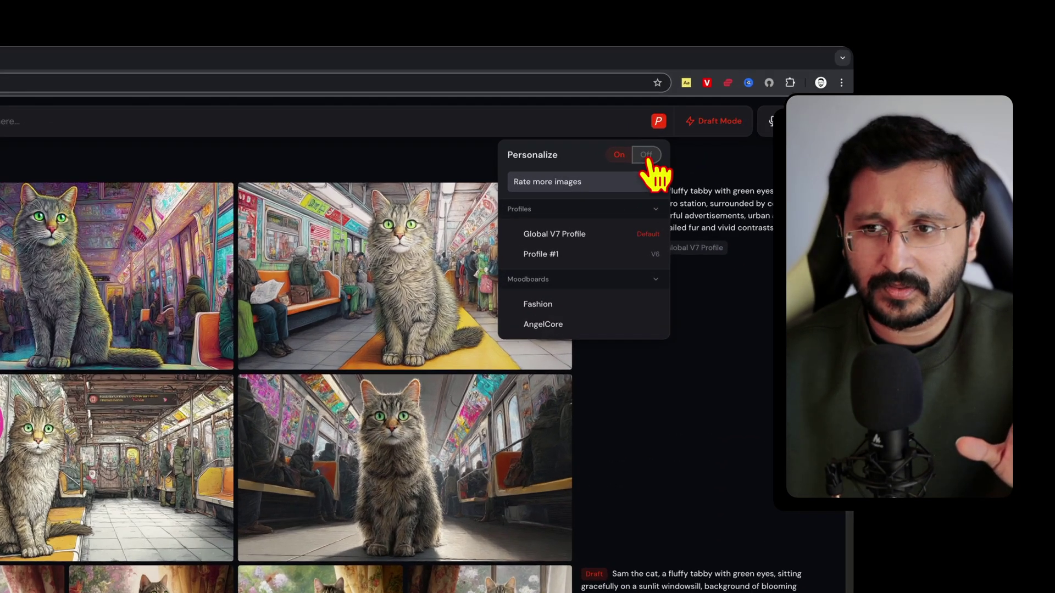
pyautogui.click(629, 167)
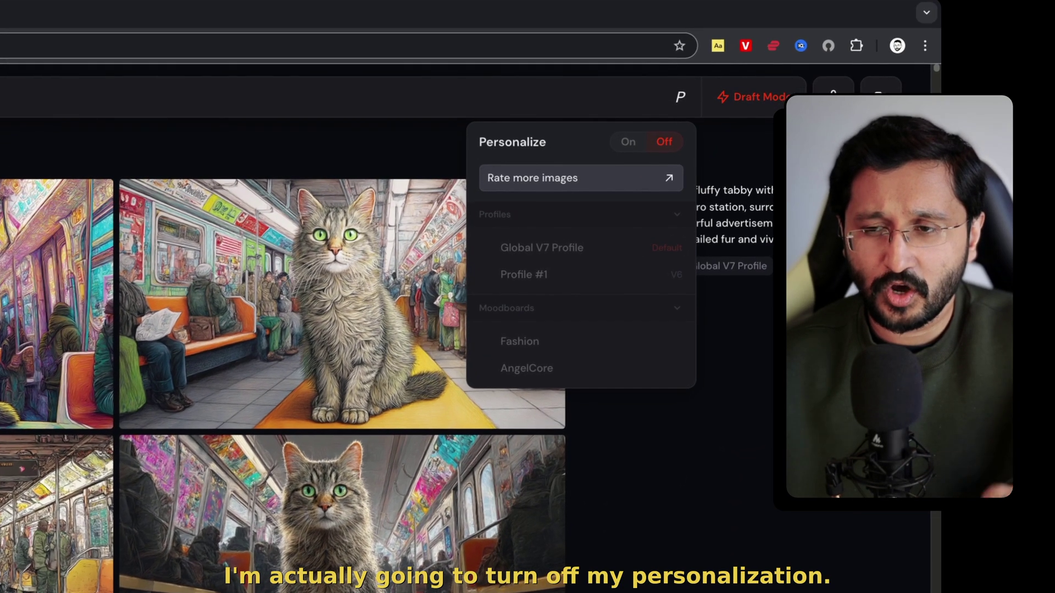
pyautogui.click(833, 98)
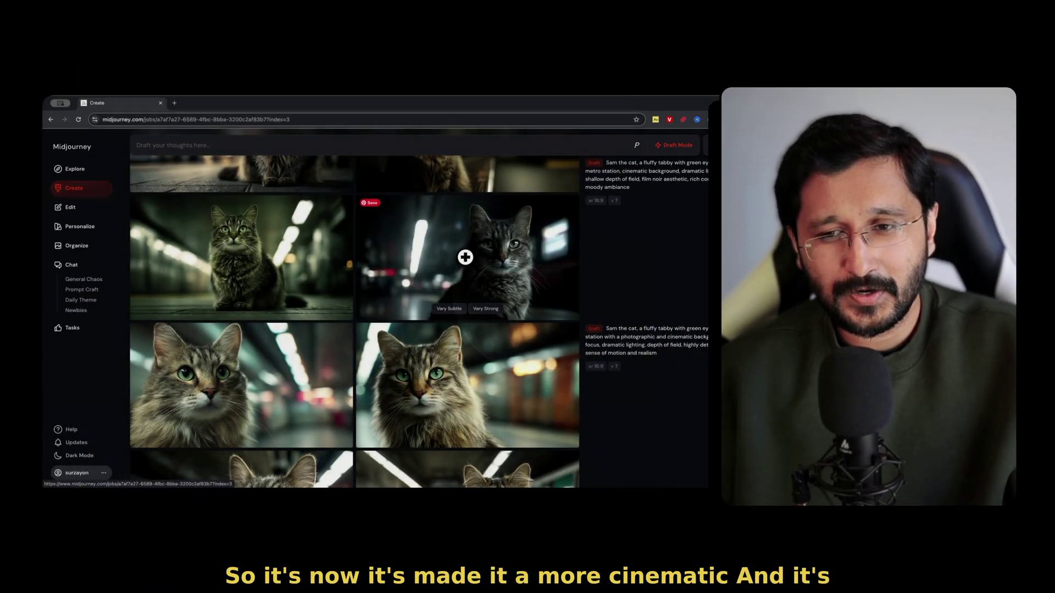
# Examine the film noir metro station drafts of the cat at enlarged size and return to the image feed.
pyautogui.click(464, 257)
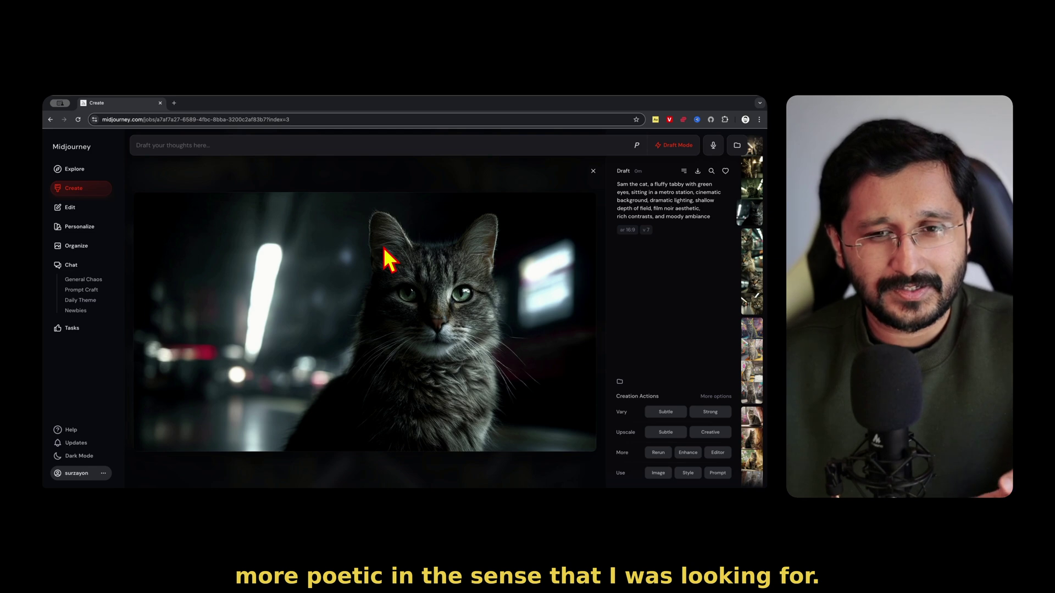
pyautogui.press('Left')
pyautogui.press('Left')
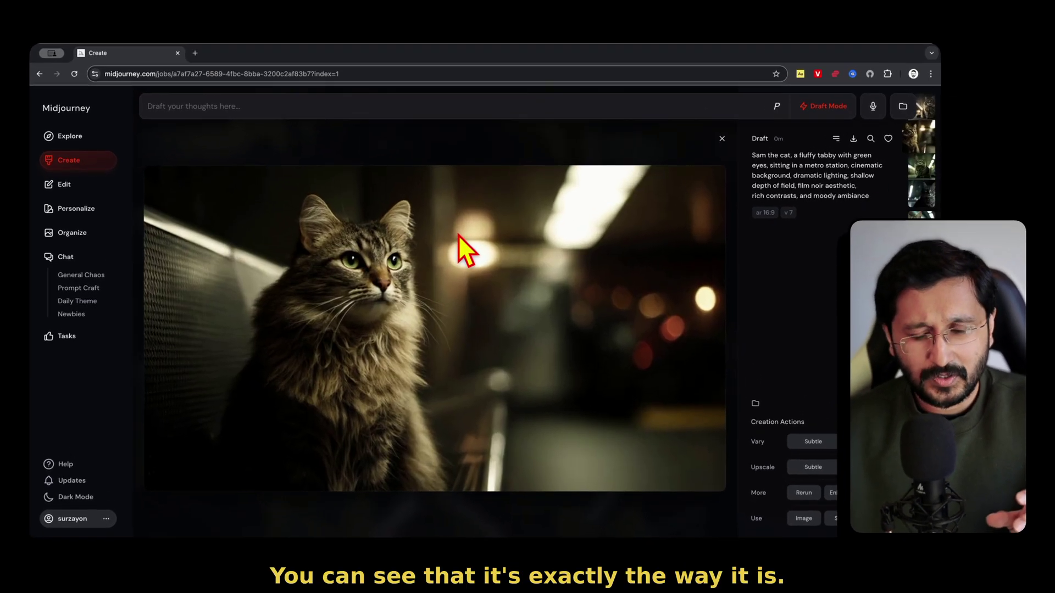
pyautogui.click(728, 137)
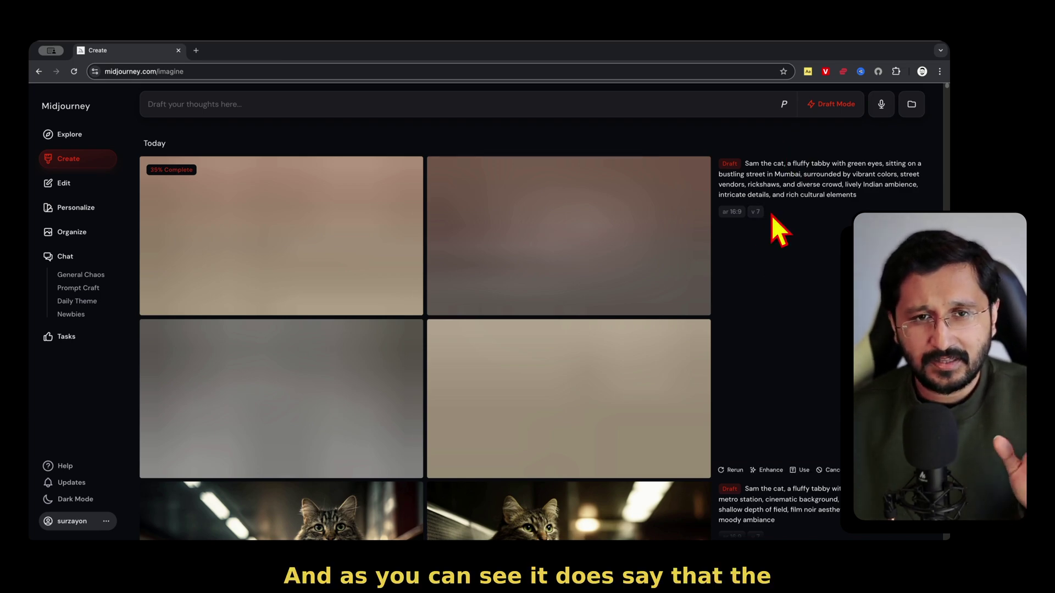
# Generate the Mumbai street prompt of Sam the cat again at 16:9, version 7, with personalization turned on.
pyautogui.scroll(-7, 759, 257)
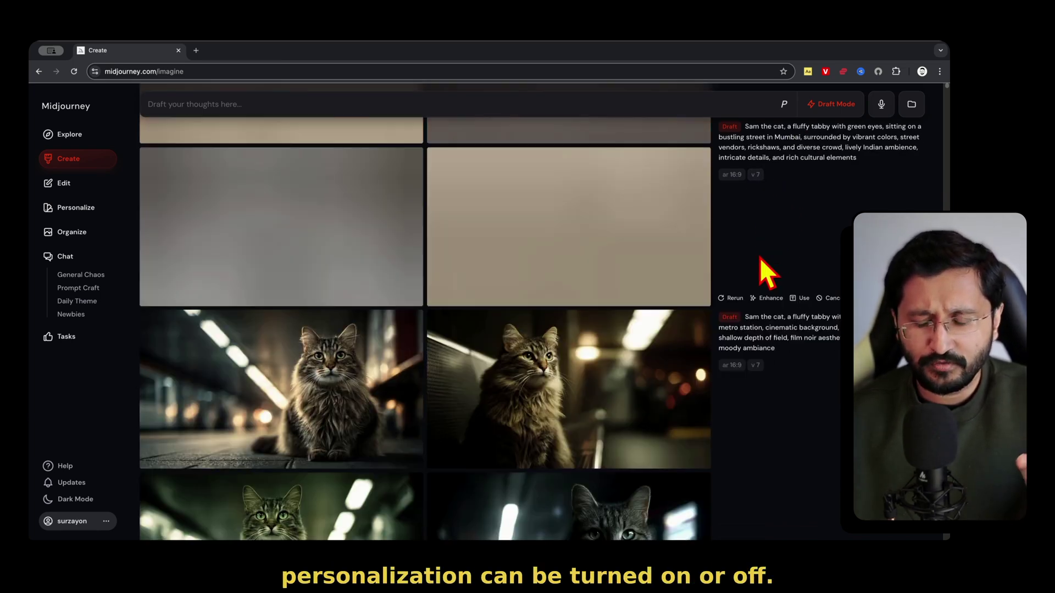
pyautogui.scroll(-3, 760, 259)
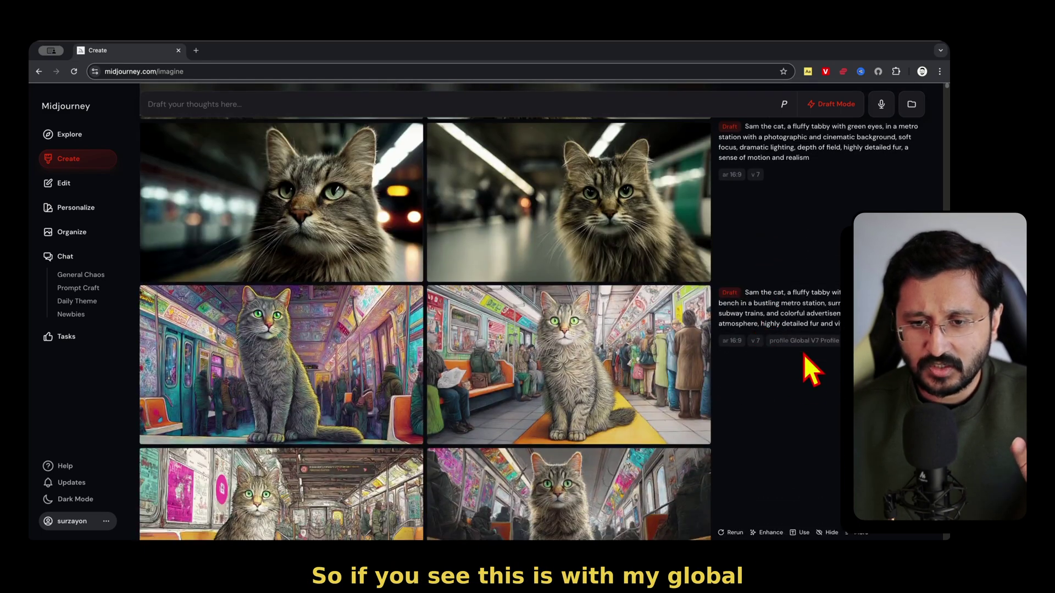
pyautogui.scroll(-3, 769, 352)
pyautogui.scroll(12, 760, 291)
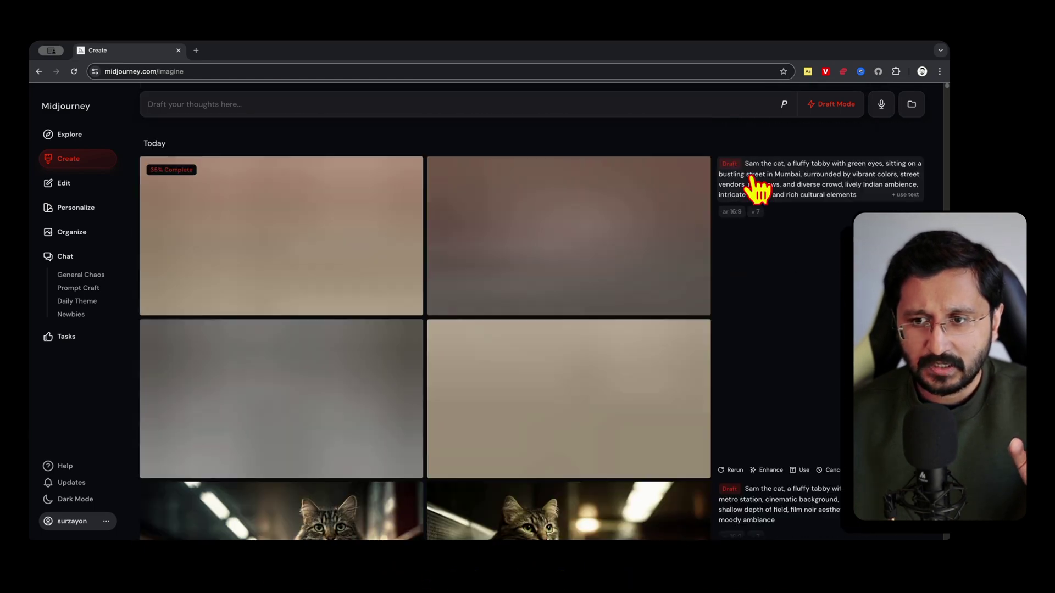
pyautogui.click(752, 177)
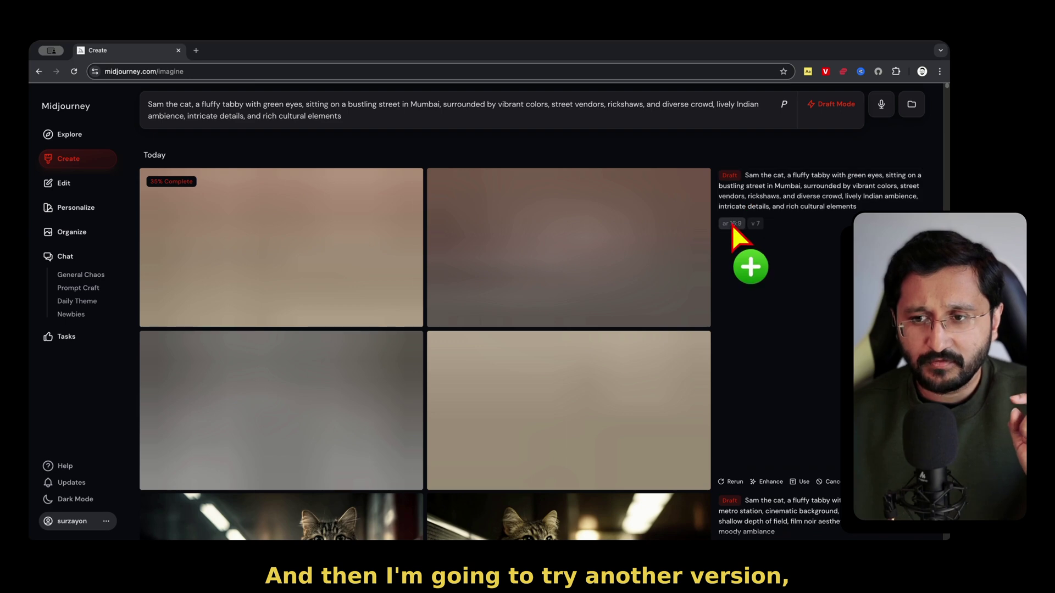
pyautogui.click(786, 106)
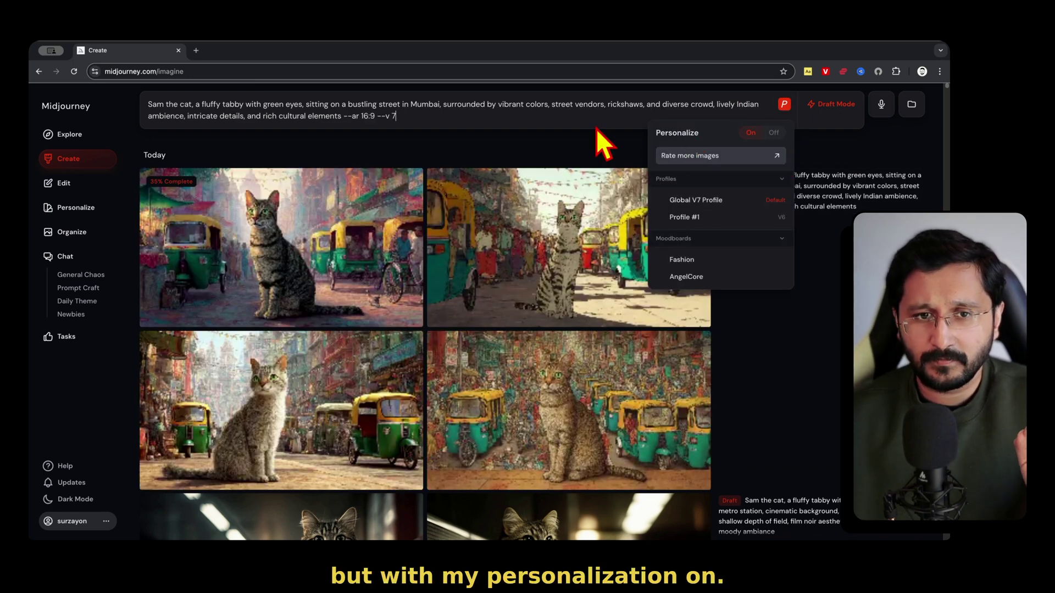
pyautogui.press('Return')
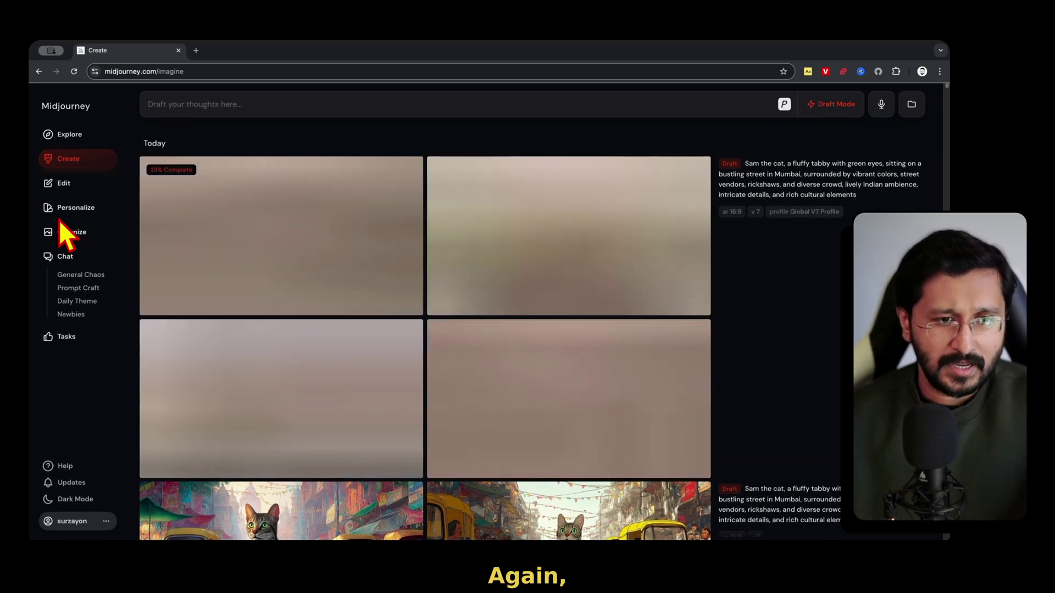
# View the Personalize page with its V7 ranked profiles and return to the Create page.
pyautogui.click(65, 208)
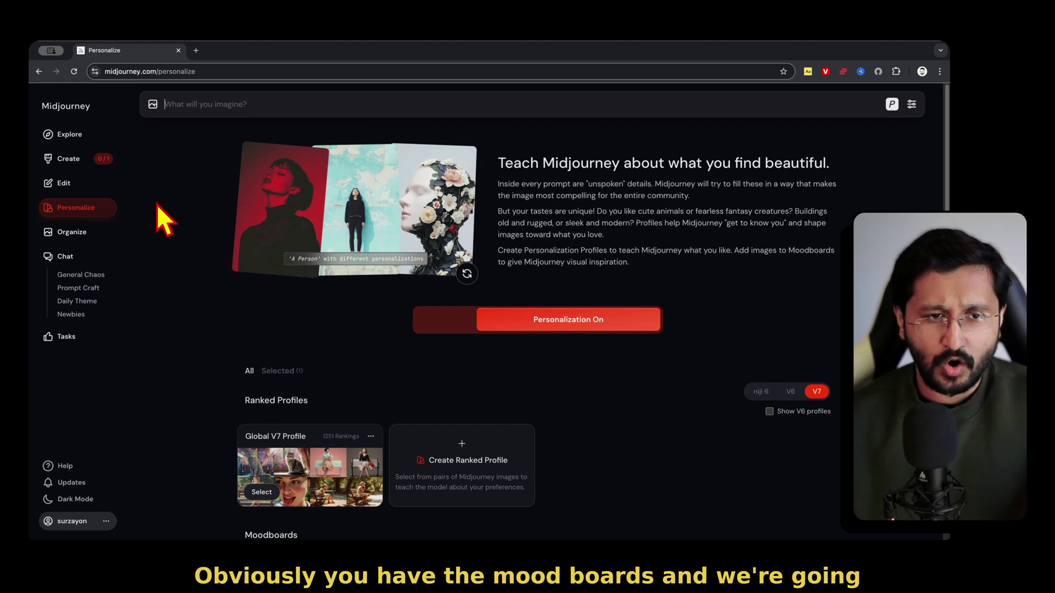
pyautogui.click(86, 161)
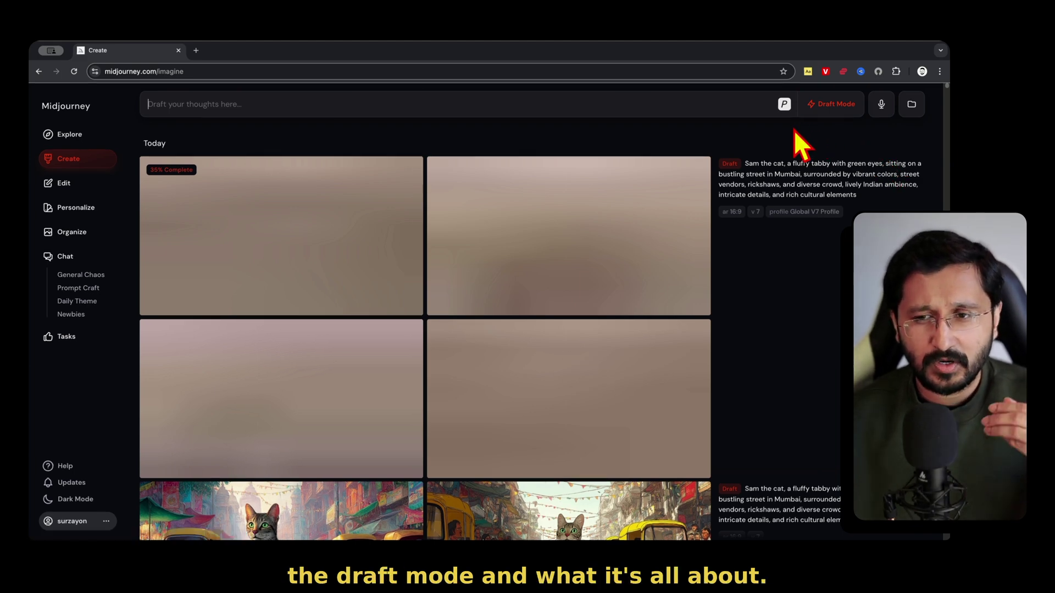
# Examine the unpersonalized Mumbai street drafts at enlarged size and return to the newest images in the feed.
pyautogui.scroll(-5, 697, 317)
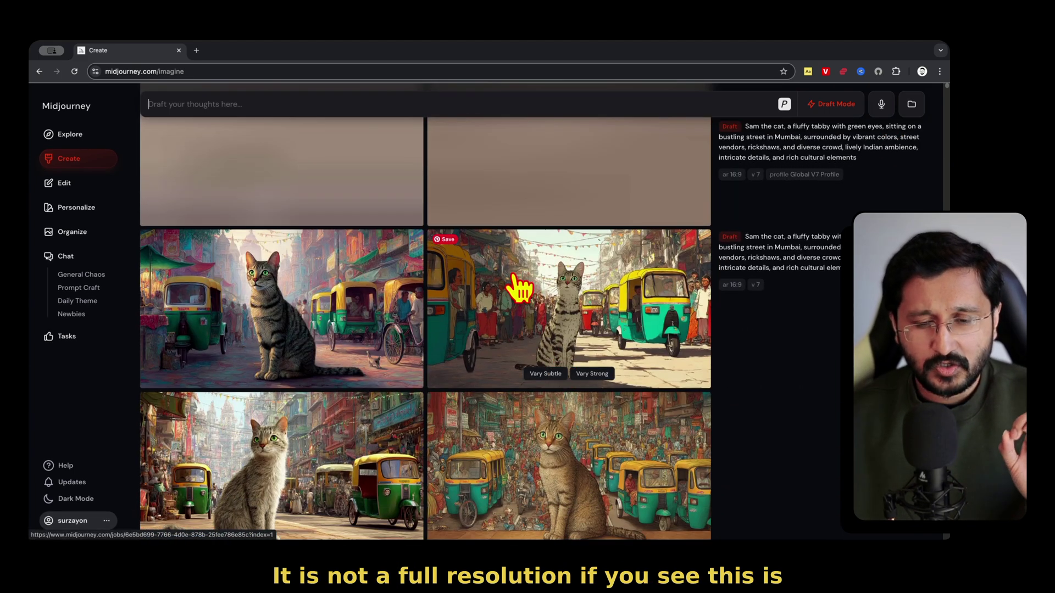
pyautogui.click(513, 275)
pyautogui.scroll(-2, 587, 341)
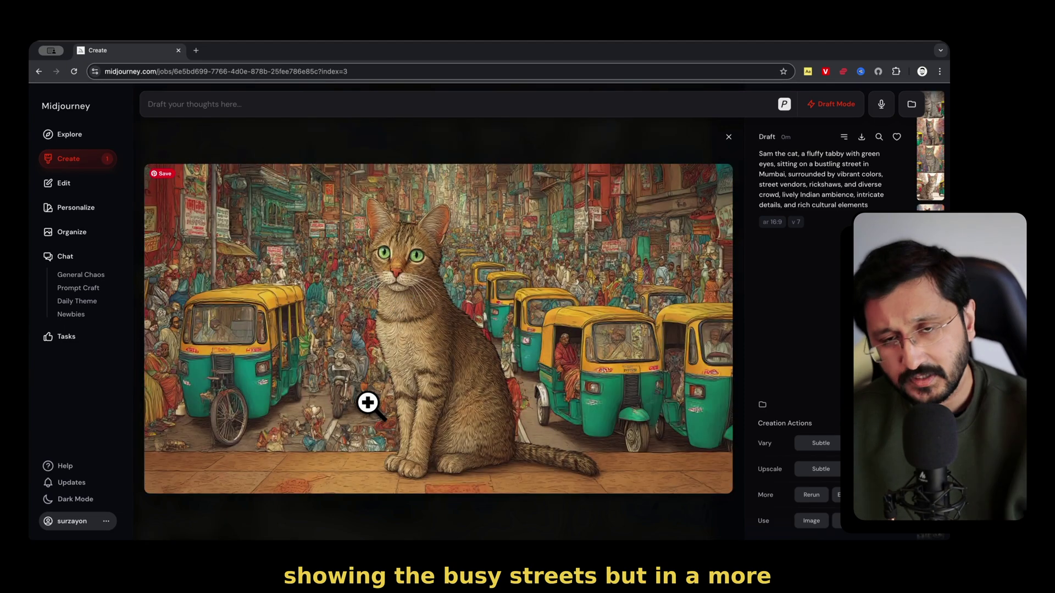
pyautogui.scroll(1, 388, 368)
pyautogui.scroll(1, 522, 416)
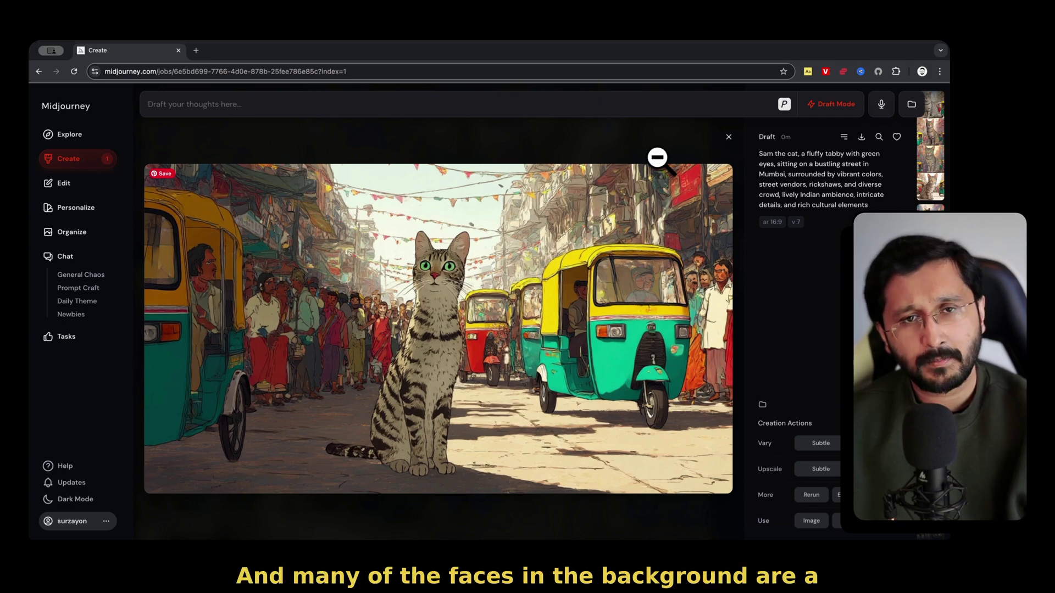
pyautogui.click(641, 144)
pyautogui.scroll(5, 684, 291)
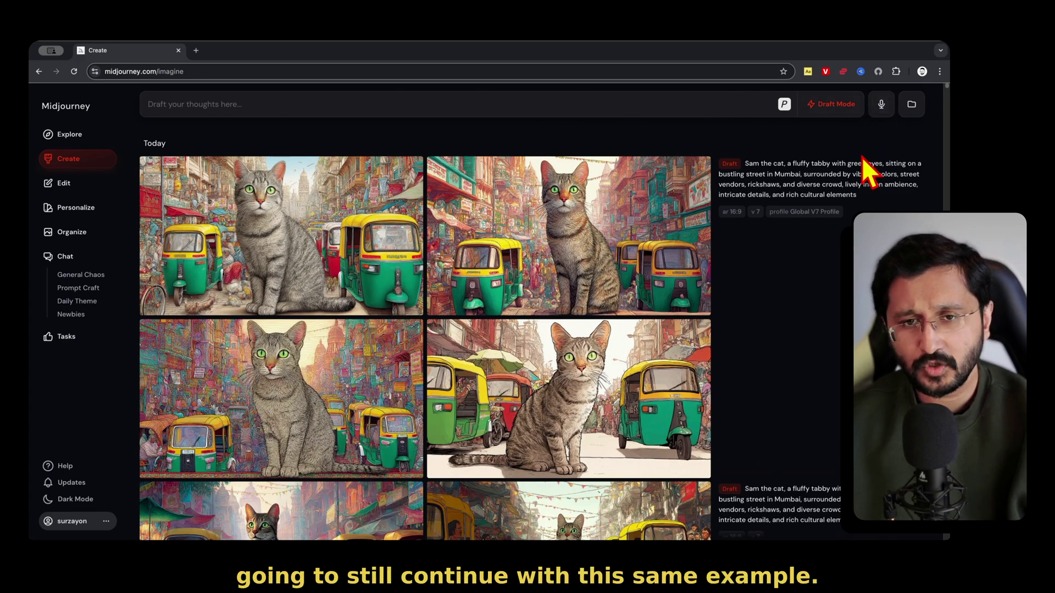
# Generate drafts of the Mumbai street scene by voice prompt in a cinematic, photorealistic style with high dynamic range, realistic lighting and textures.
pyautogui.click(881, 105)
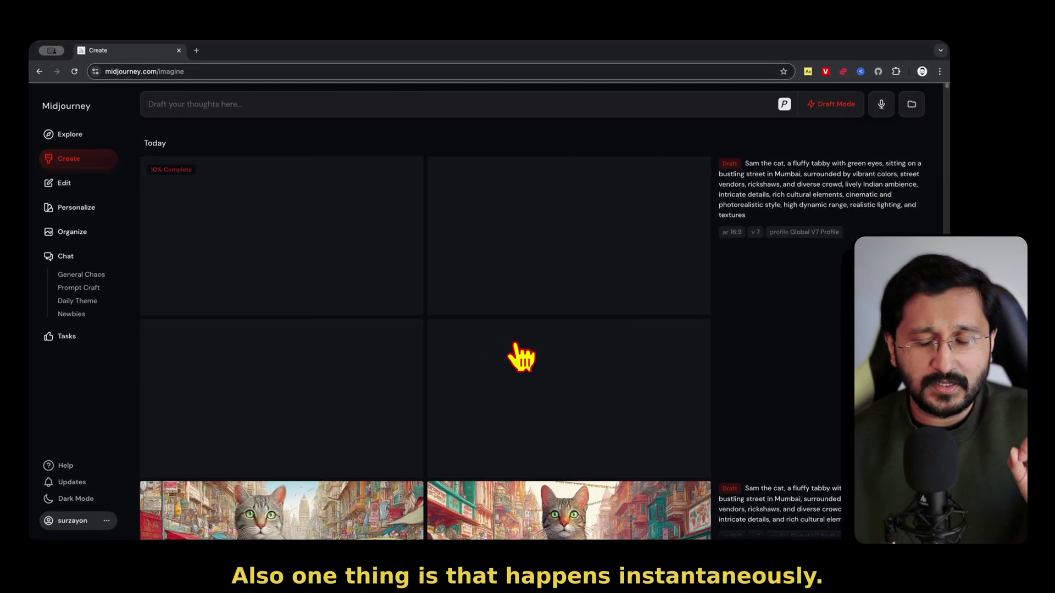
# Read the Draft Mode and roadmap notes in the April 04, 2025 update and return to the Create page.
pyautogui.click(75, 486)
pyautogui.scroll(-6, 436, 384)
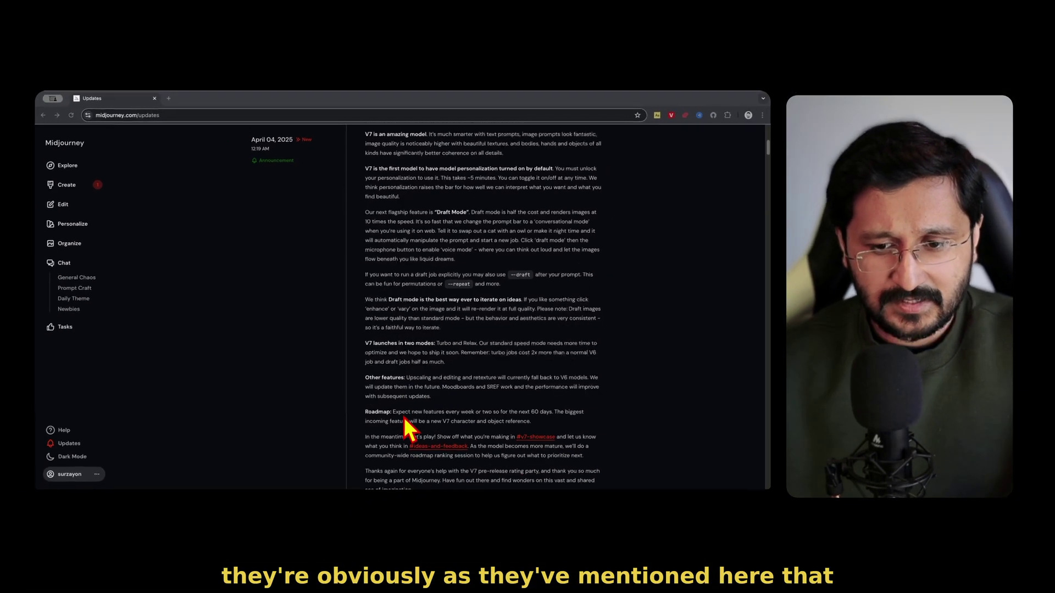
pyautogui.scroll(-1, 404, 417)
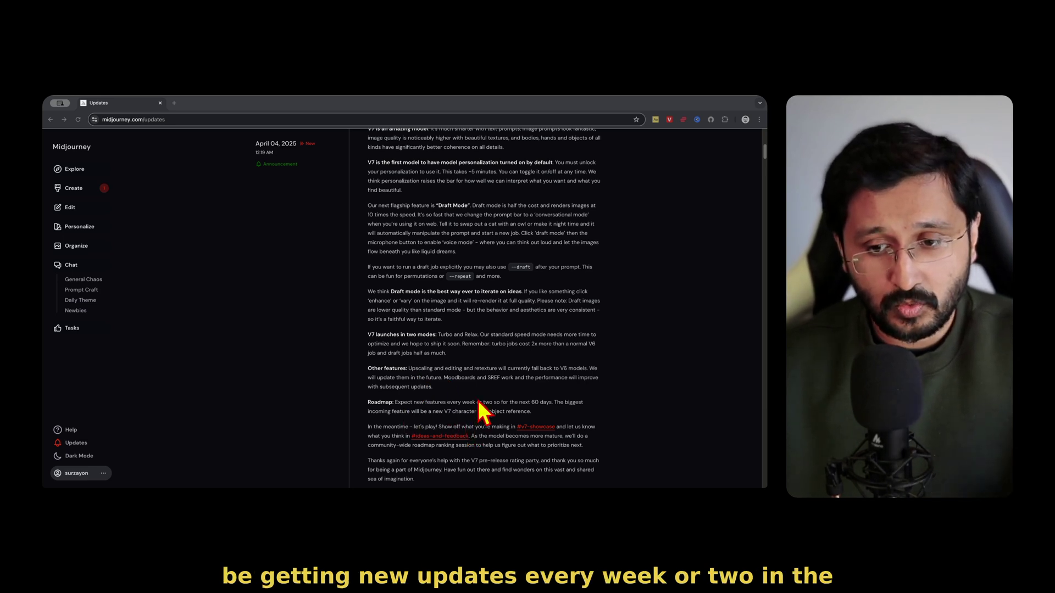
pyautogui.click(86, 193)
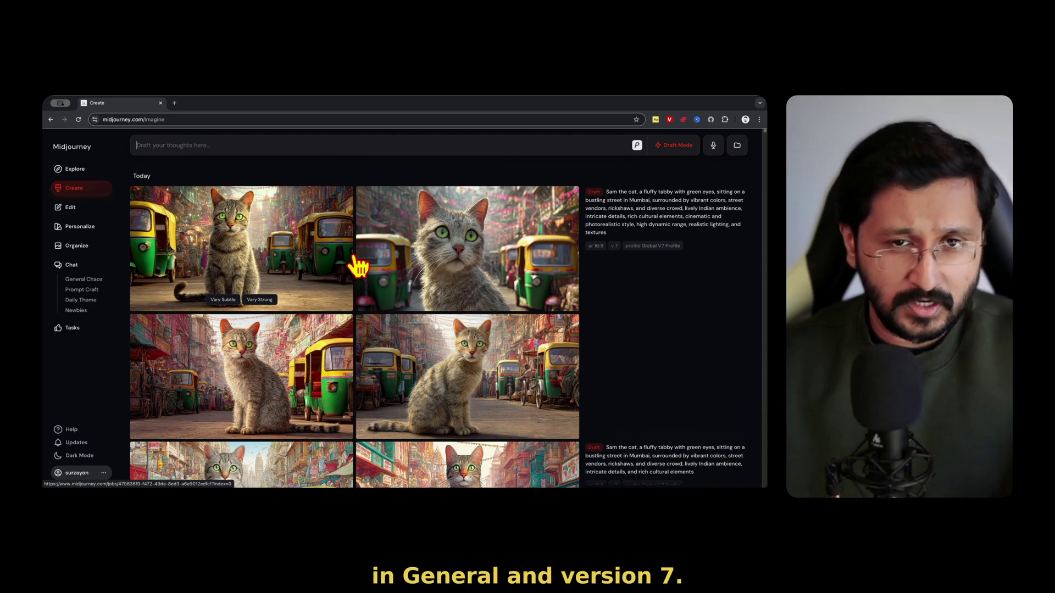
# View the close-up photorealistic draft of the cat at enlarged size and enhance the whole draft batch.
pyautogui.click(472, 238)
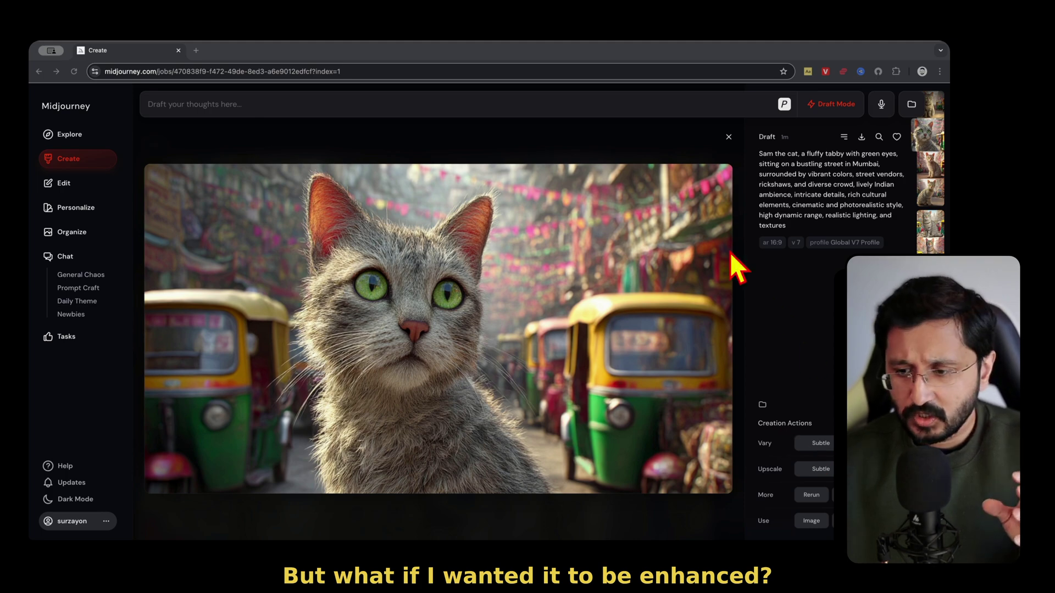
pyautogui.click(729, 137)
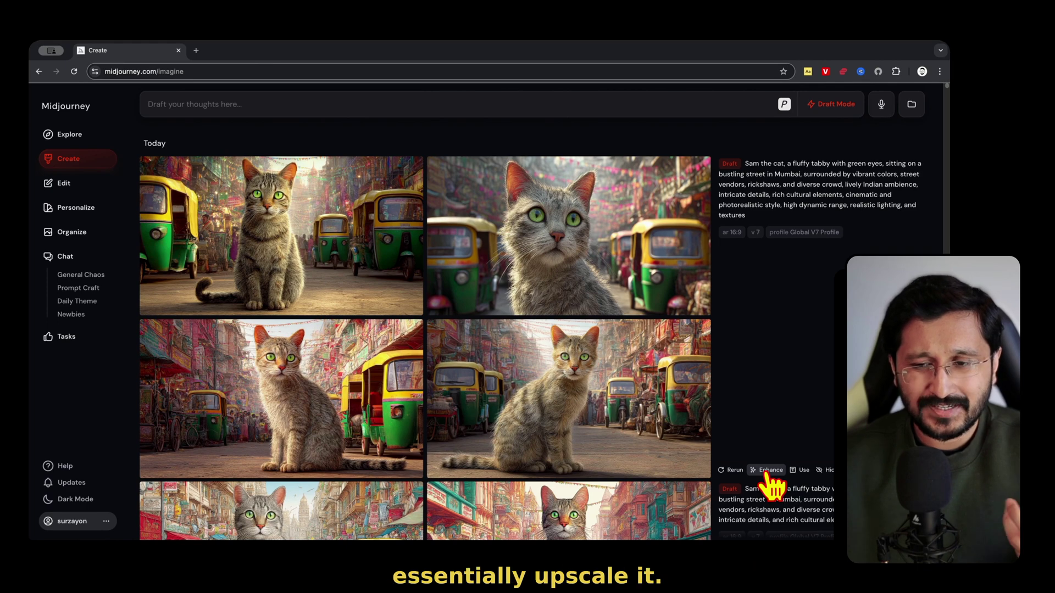
pyautogui.click(766, 472)
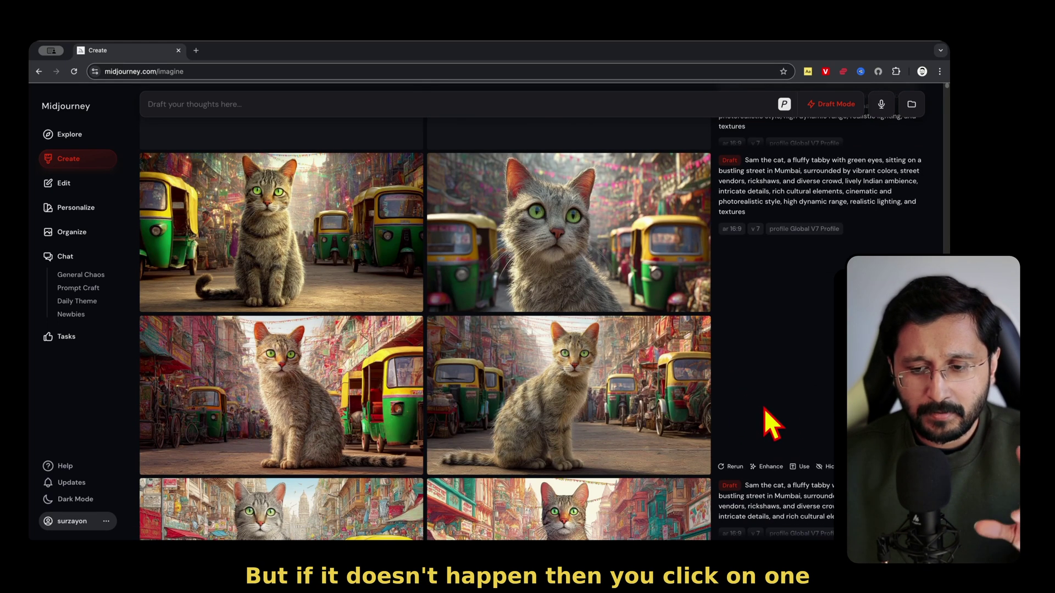
# Upscale the close-up photorealistic draft of the cat with the Subtle option and return to the image feed.
pyautogui.click(577, 252)
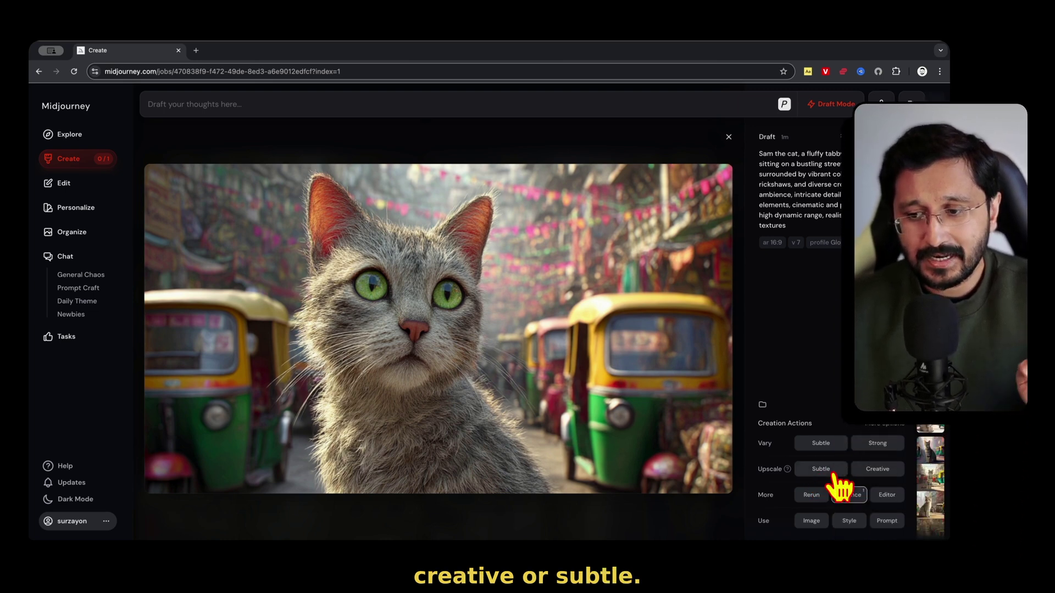
pyautogui.moveTo(787, 469)
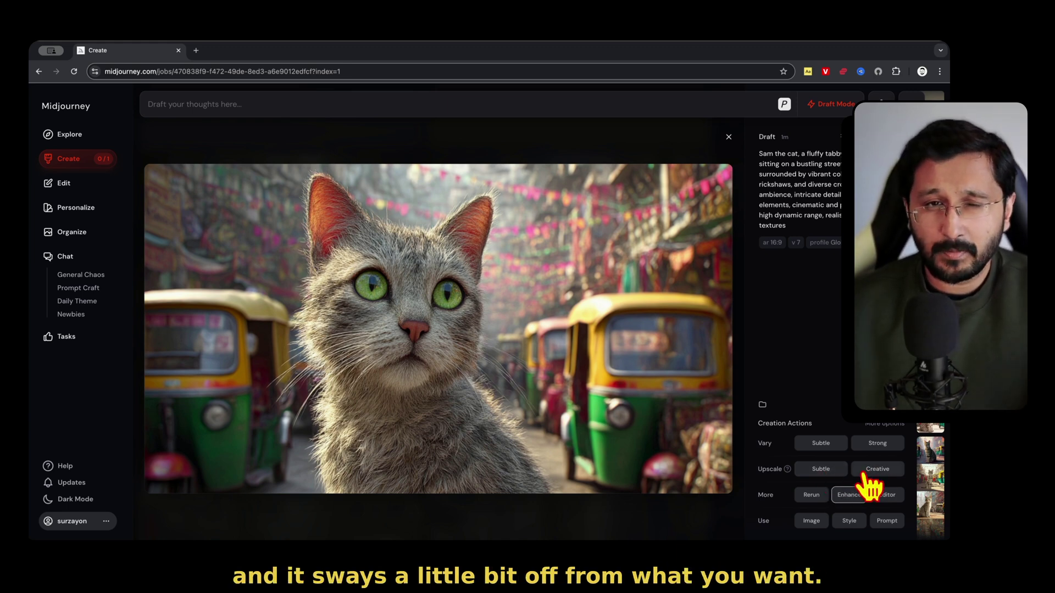
pyautogui.click(822, 476)
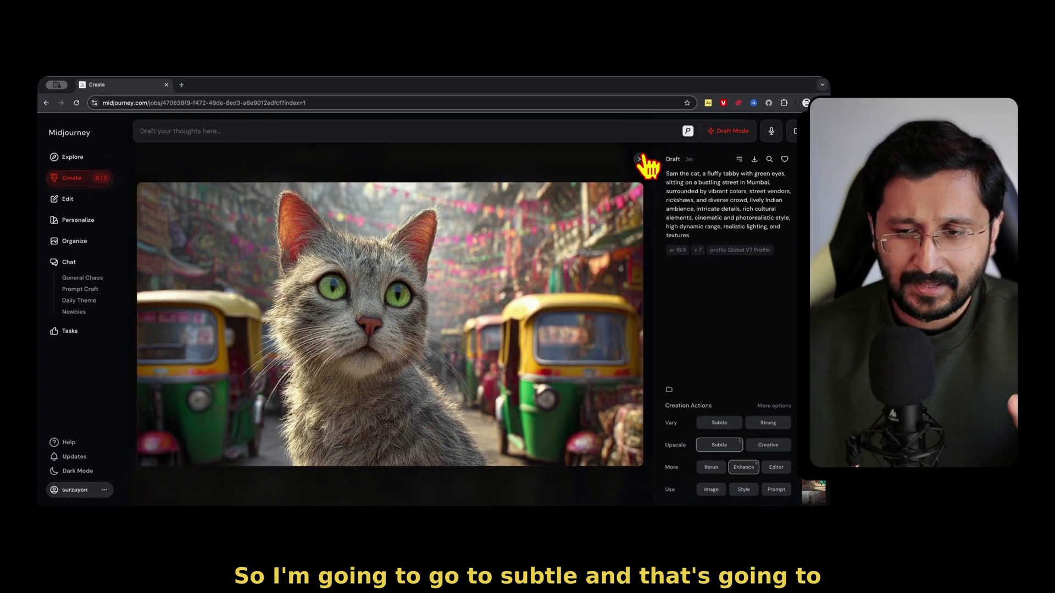
pyautogui.click(728, 136)
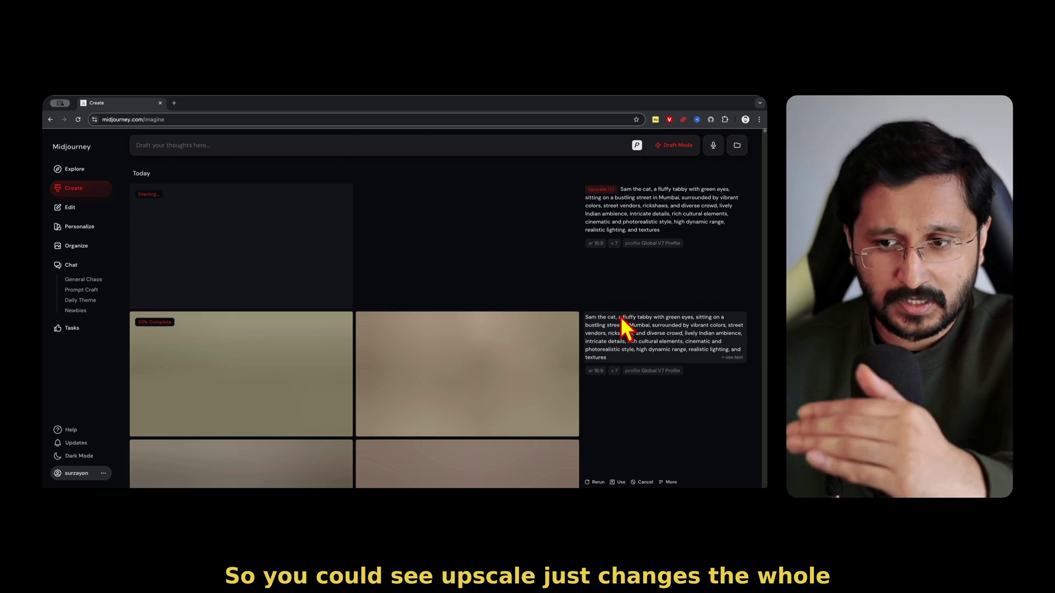
# Check the speed options in the generation settings and read the update's note on the modes V7 launches in.
pyautogui.scroll(-5, 621, 318)
pyautogui.scroll(2, 486, 336)
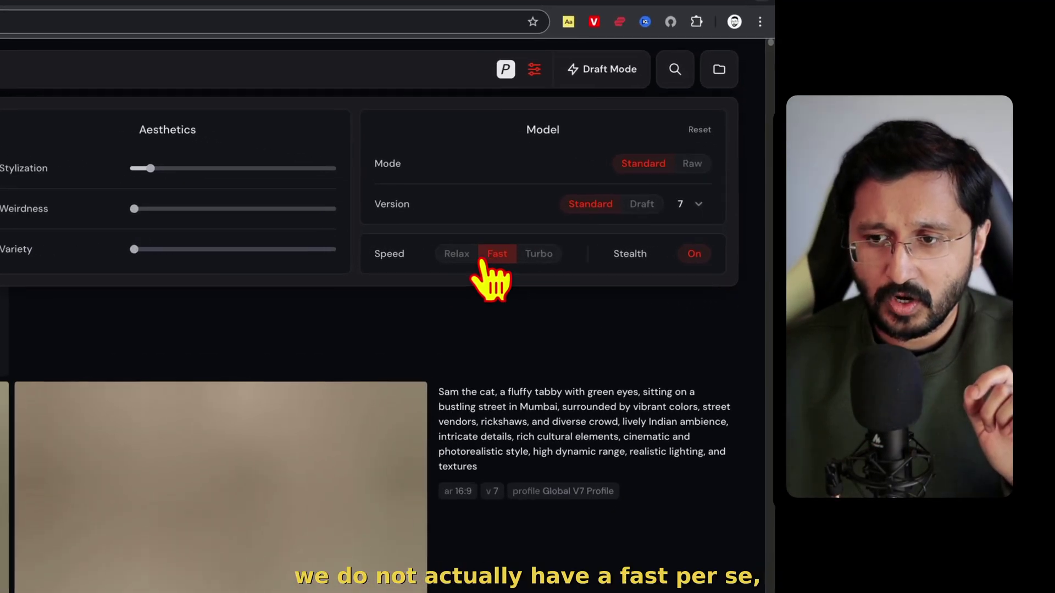
pyautogui.click(595, 247)
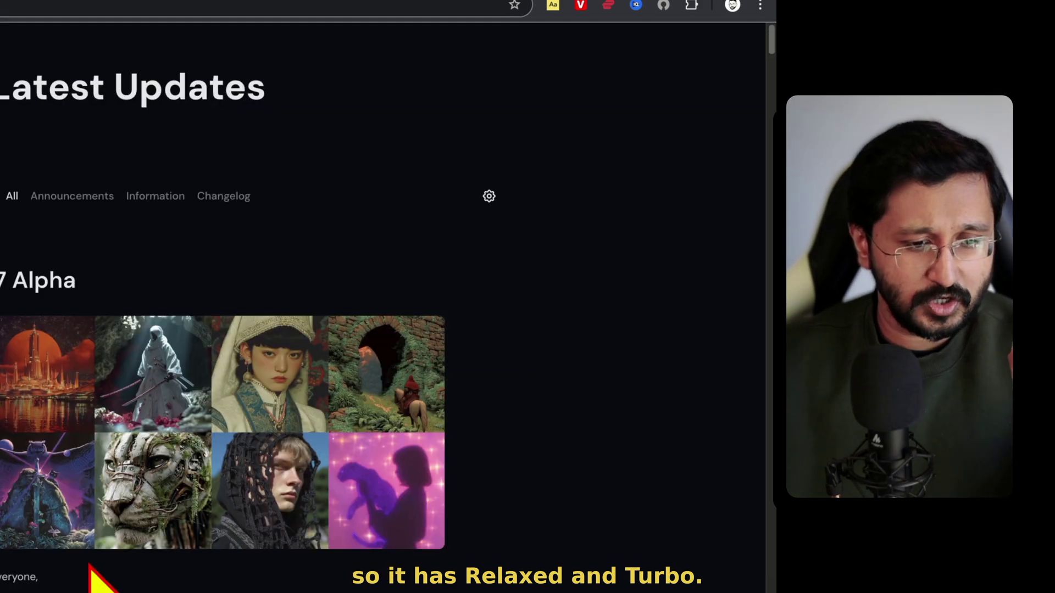
pyautogui.scroll(-6, 91, 571)
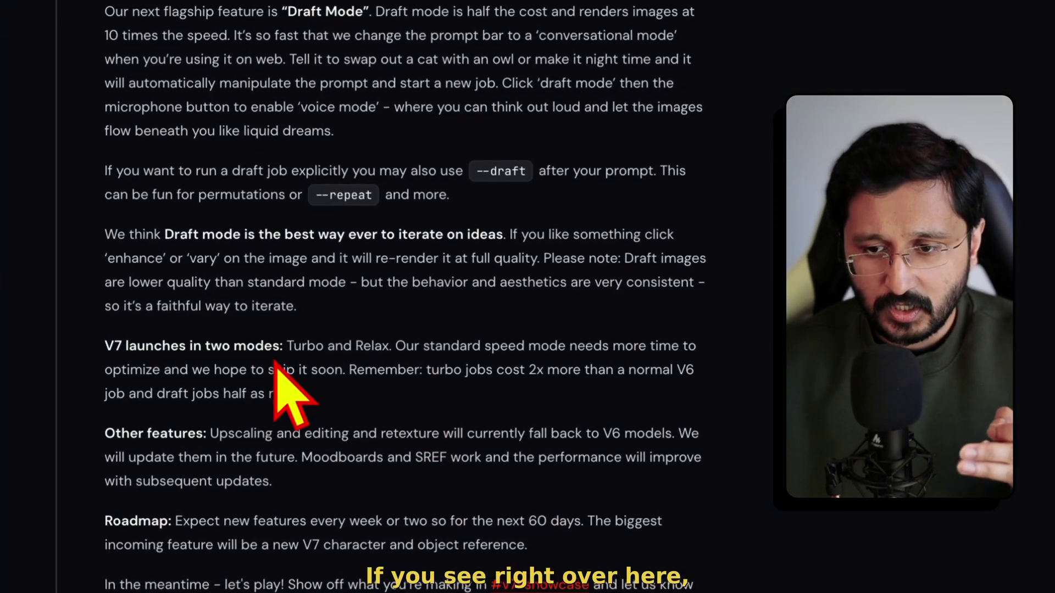
pyautogui.moveTo(285, 347); pyautogui.dragTo(401, 349)
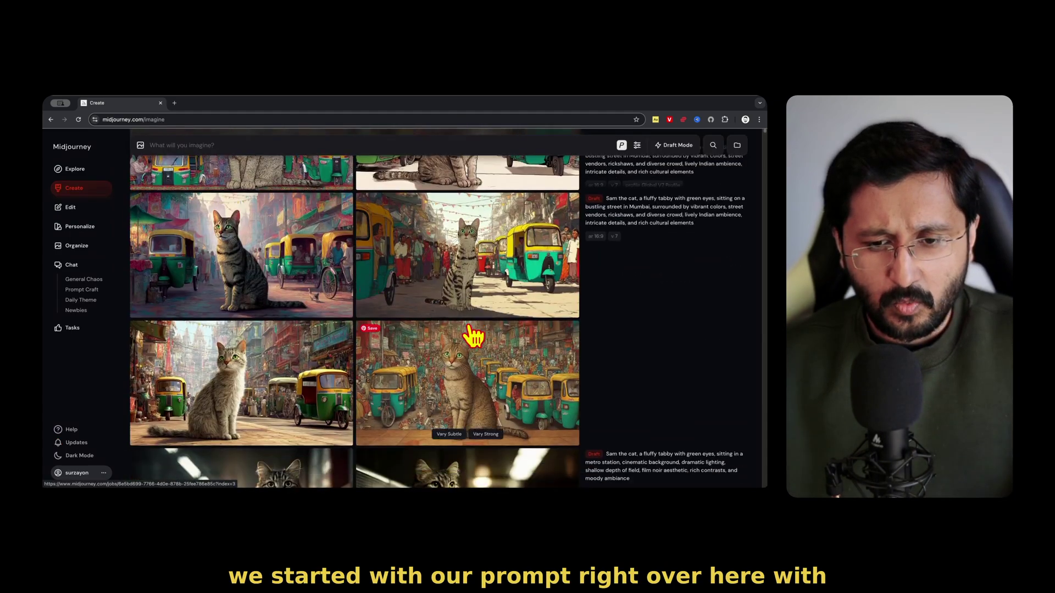
# Review the progression of Sam the cat drafts in the feed, from the windowsill scene to the newest Mumbai images.
pyautogui.scroll(-10, 471, 335)
pyautogui.scroll(3, 471, 335)
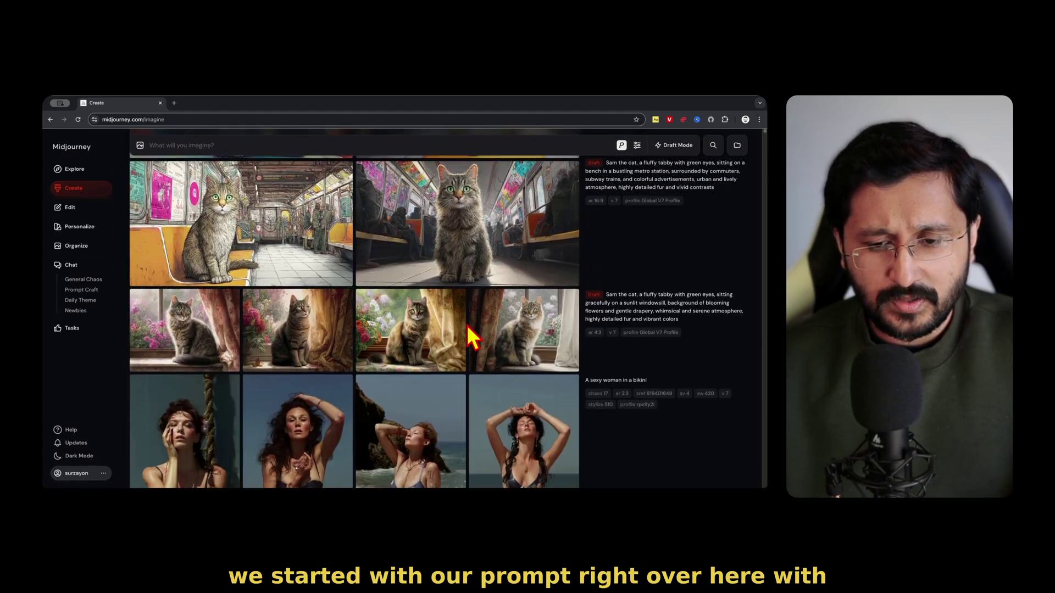
pyautogui.scroll(2, 471, 335)
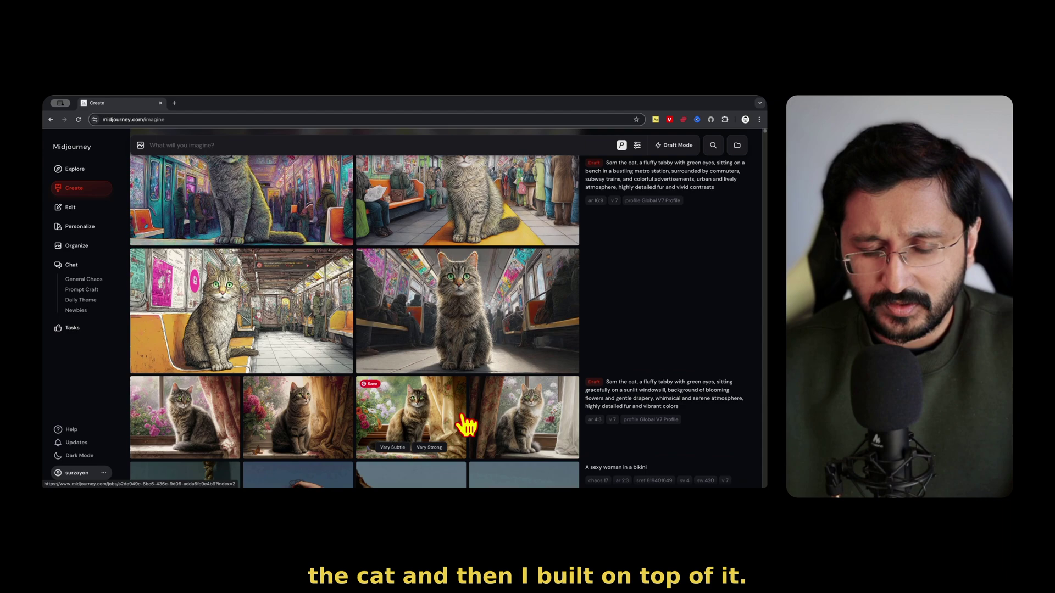
pyautogui.scroll(10, 467, 423)
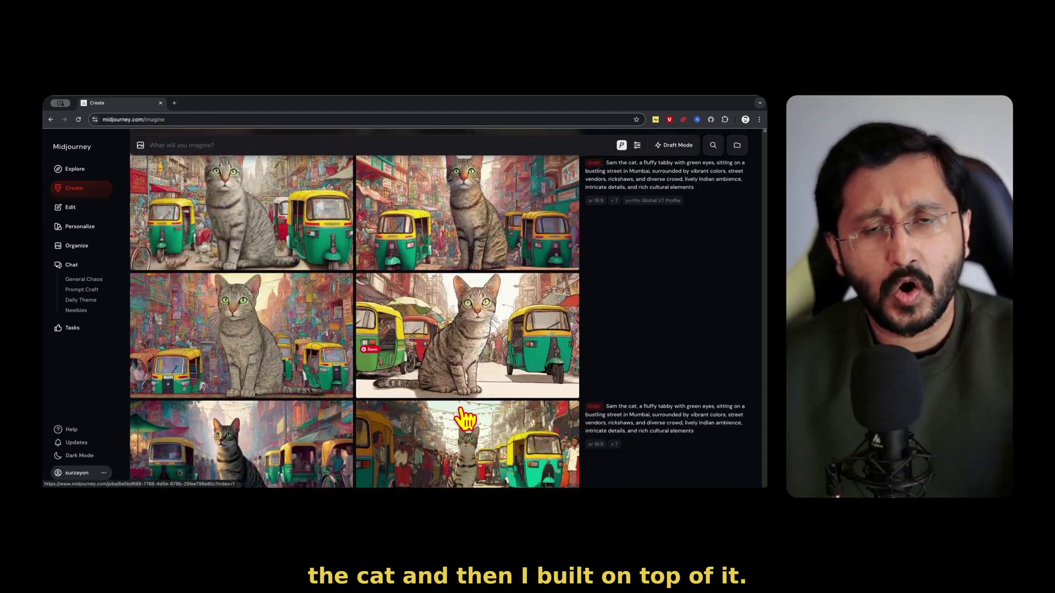
pyautogui.scroll(8, 466, 421)
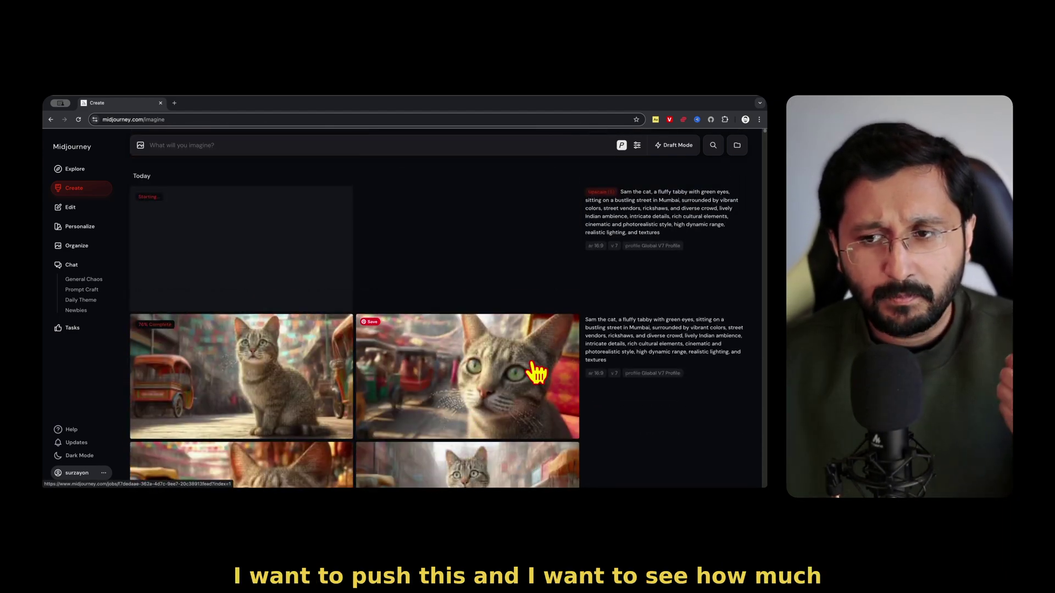
# Switch Draft Mode on, off and on again to compare the two prompt bars.
pyautogui.click(673, 146)
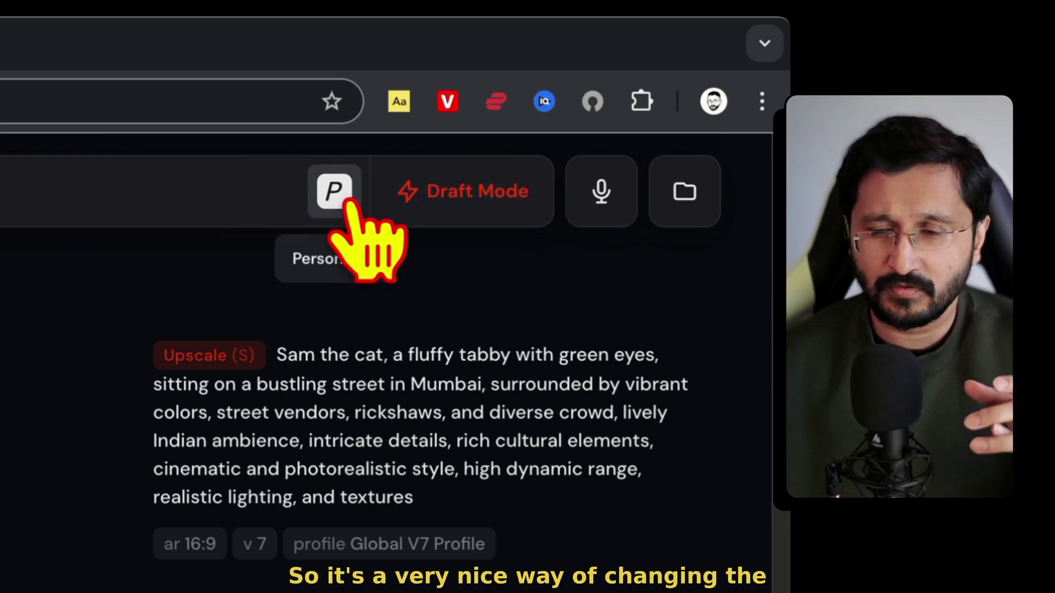
pyautogui.click(416, 208)
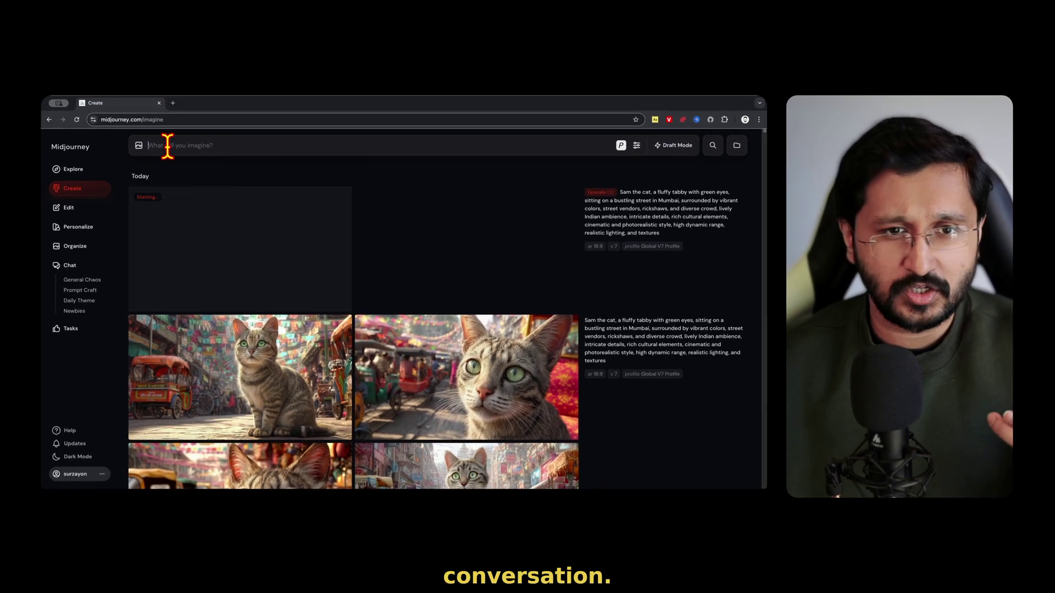
pyautogui.click(670, 147)
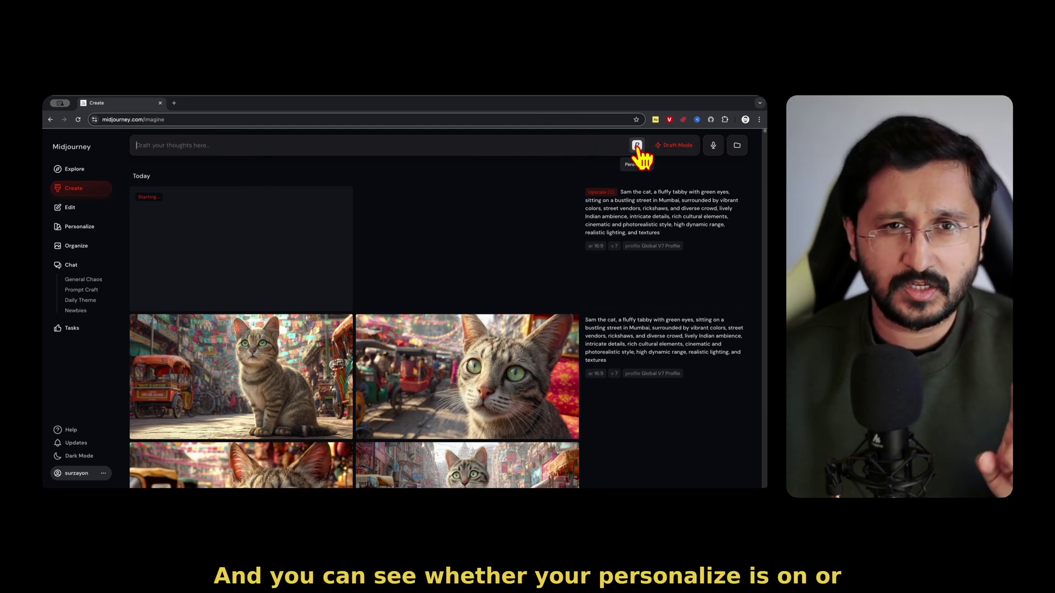
# Turn personalization off and back on while checking how the prompt bar indicates each state.
pyautogui.click(638, 147)
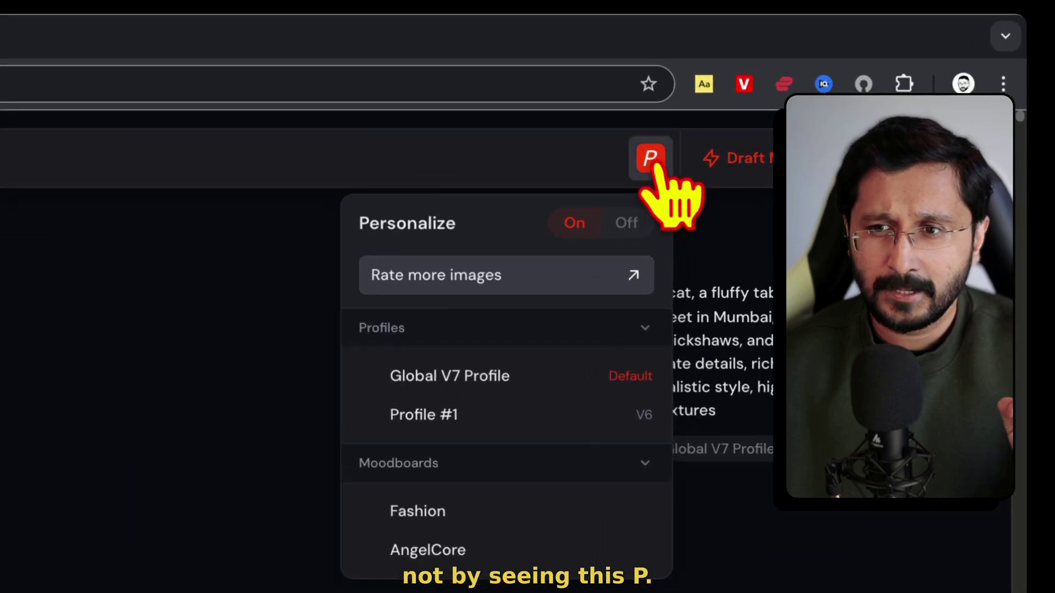
pyautogui.click(637, 147)
pyautogui.click(638, 147)
pyautogui.click(626, 240)
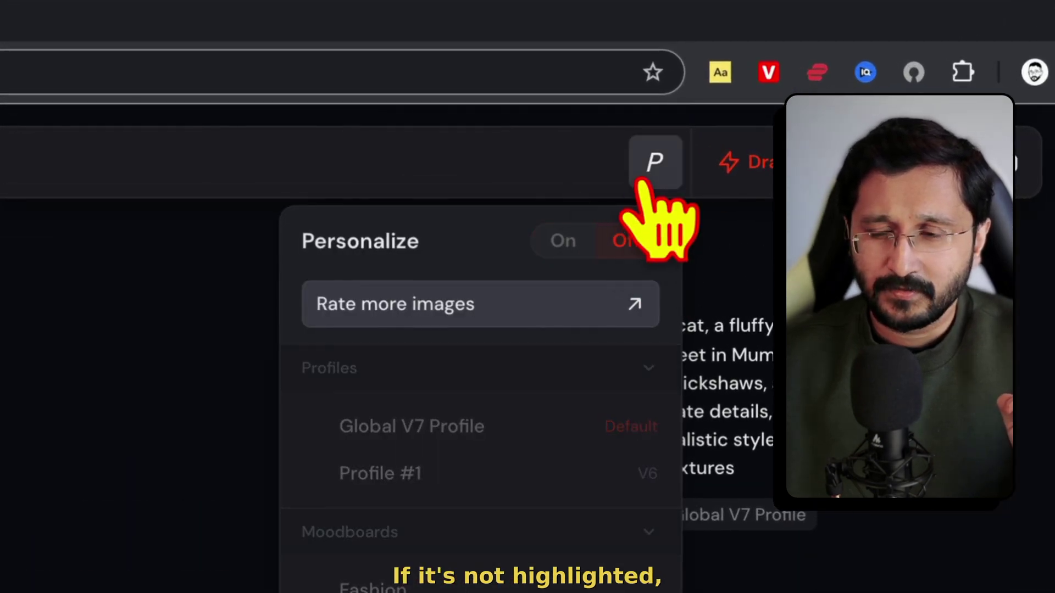
pyautogui.click(654, 165)
pyautogui.click(655, 168)
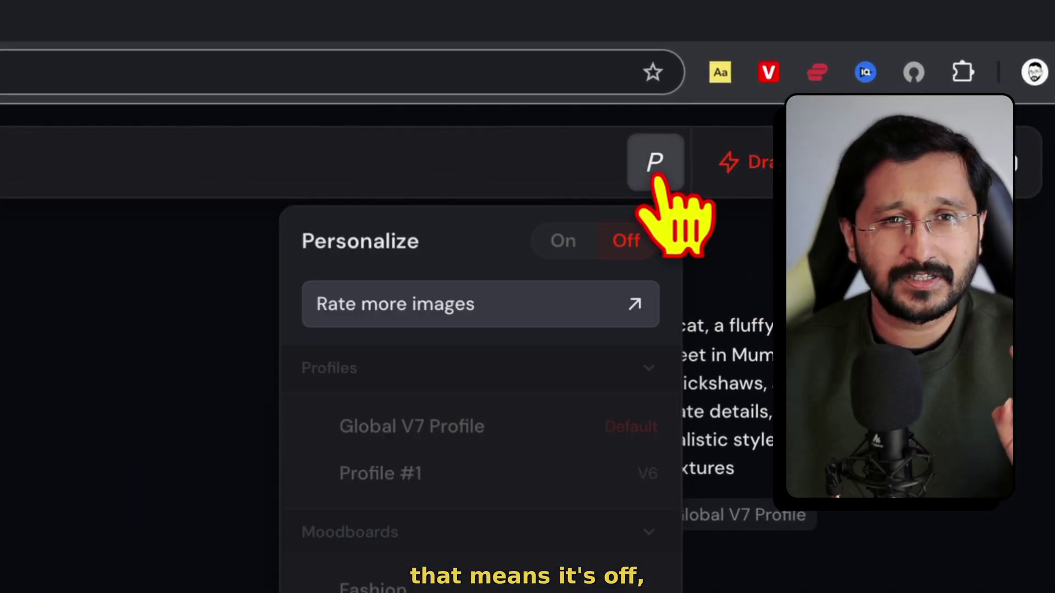
pyautogui.click(576, 242)
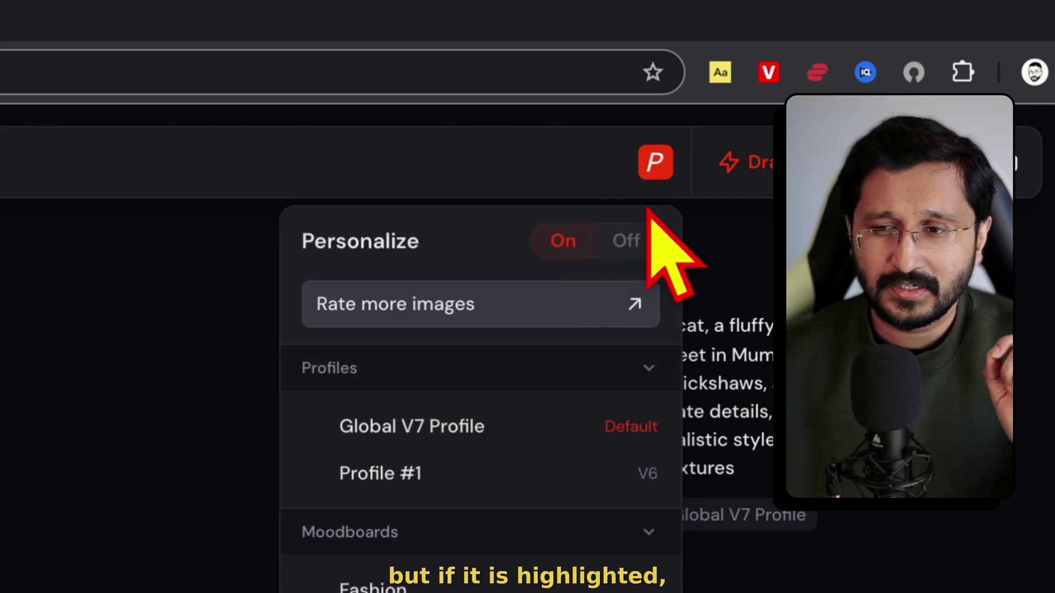
pyautogui.click(713, 248)
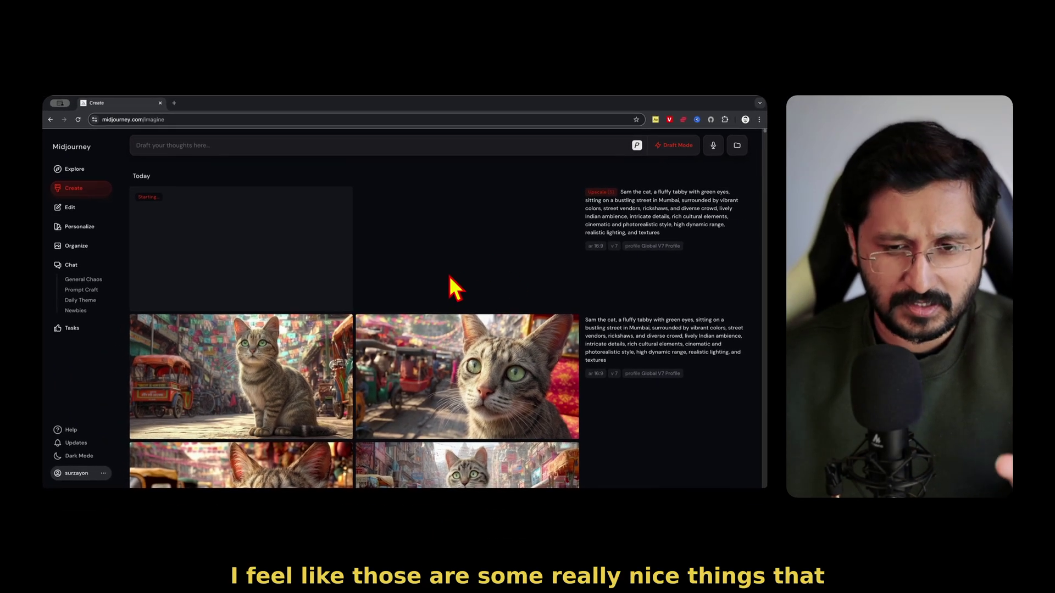
# Reload the Create page and generate the photorealistic Mumbai prompt again in Draft Mode with personalization turned off.
pyautogui.press('super+r')
pyautogui.moveTo(622, 145)
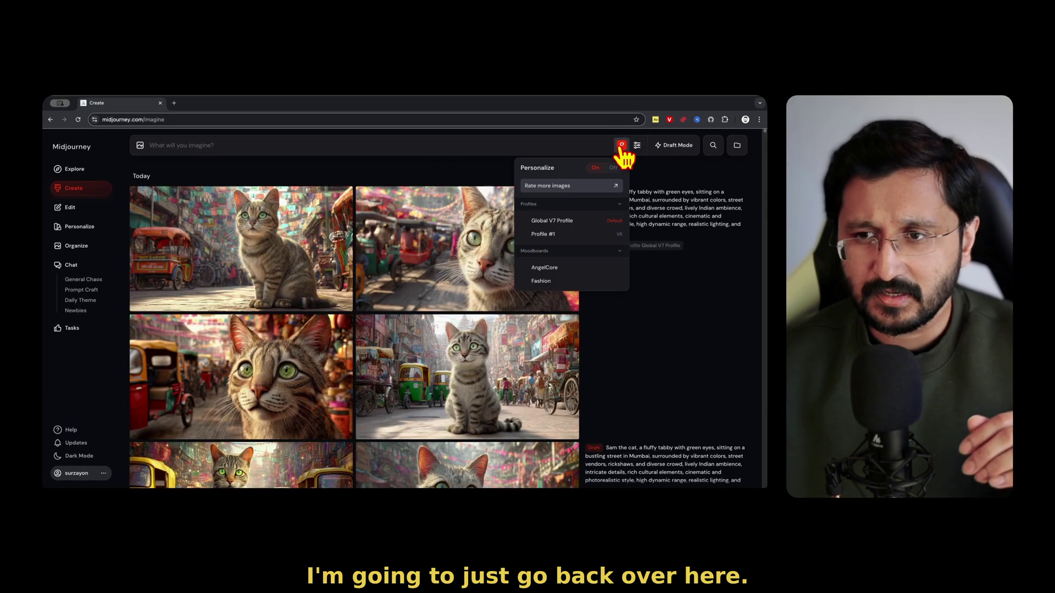
pyautogui.click(612, 169)
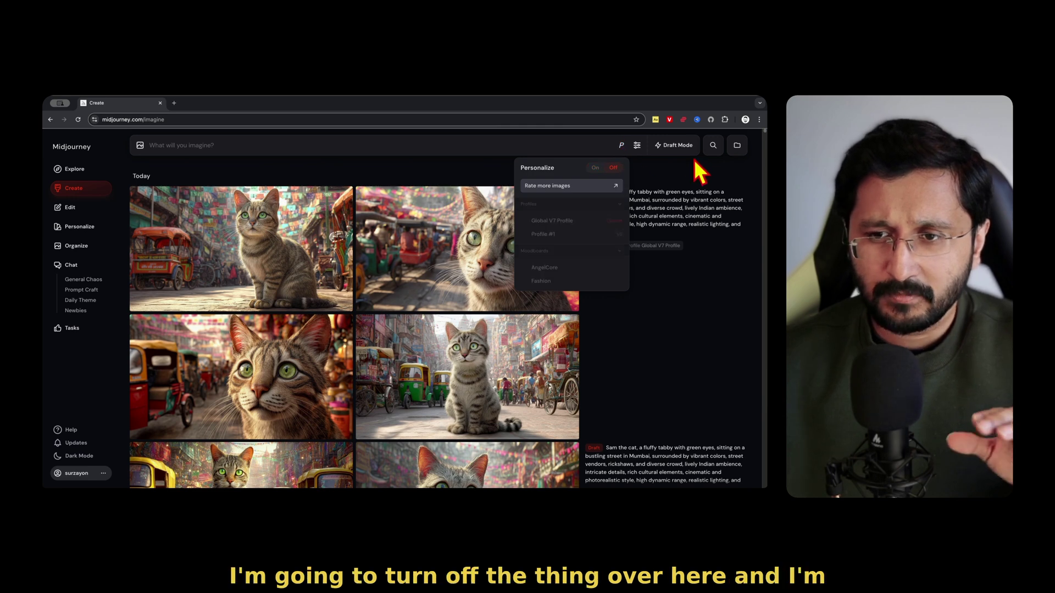
pyautogui.click(675, 147)
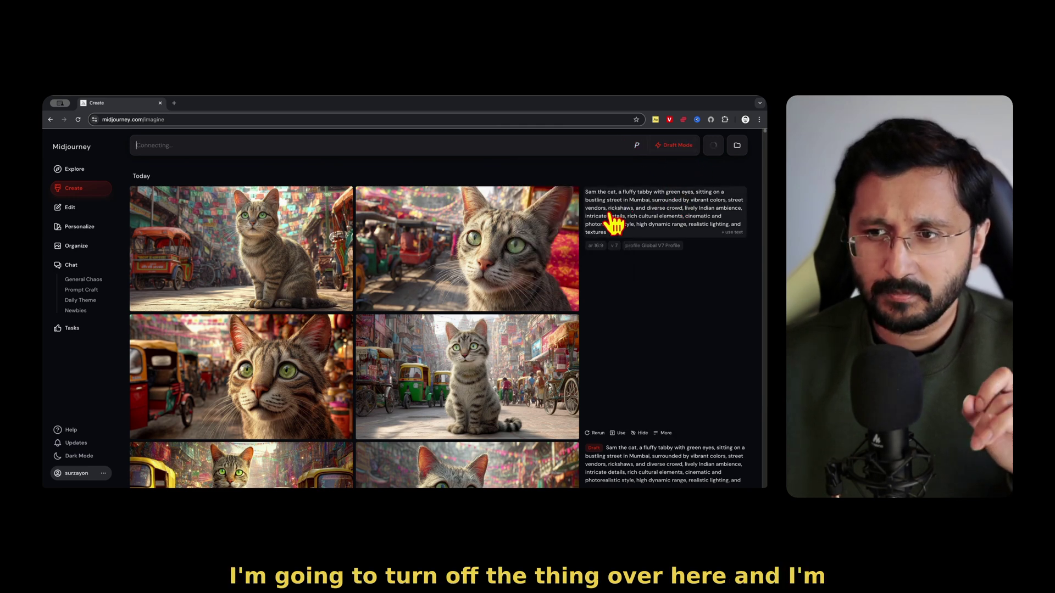
pyautogui.click(597, 214)
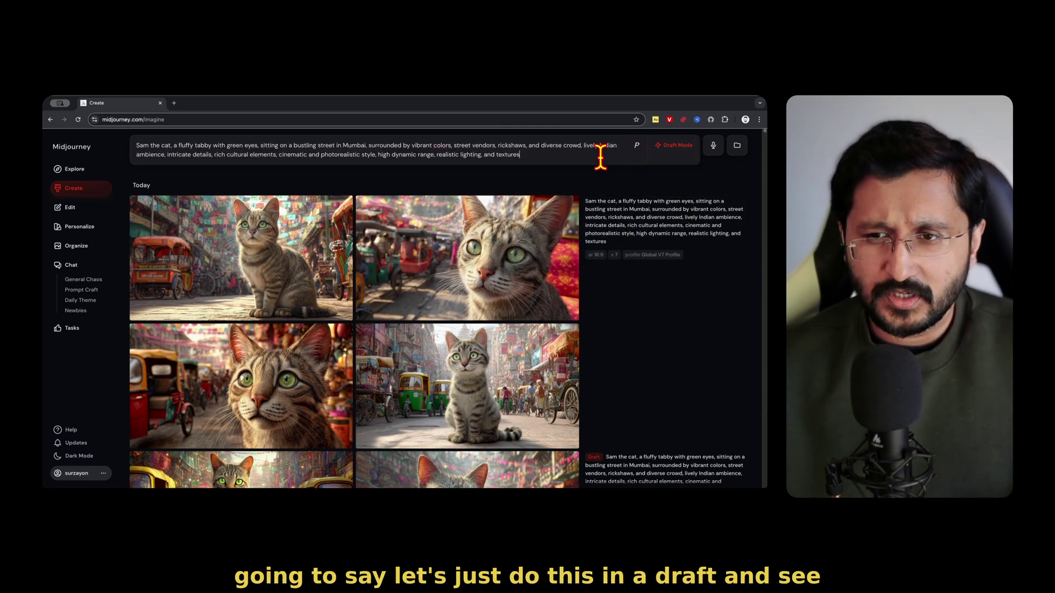
pyautogui.press('Return')
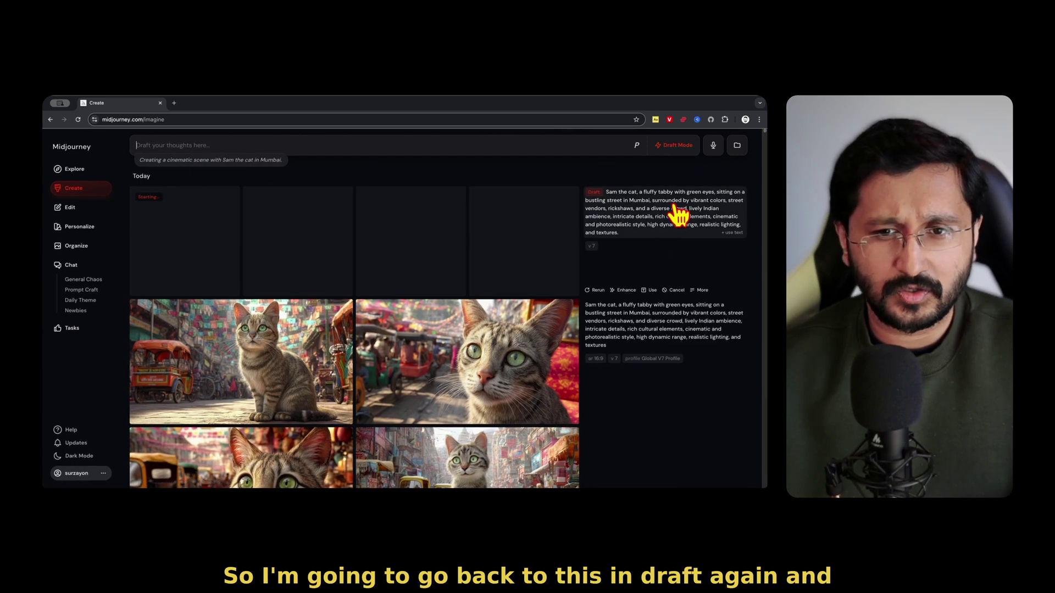
# Generate hyper-realistic drafts of Sam on a Mumbai street in heavy monsoon rain by voice prompt and enlarge the first one.
pyautogui.click(711, 153)
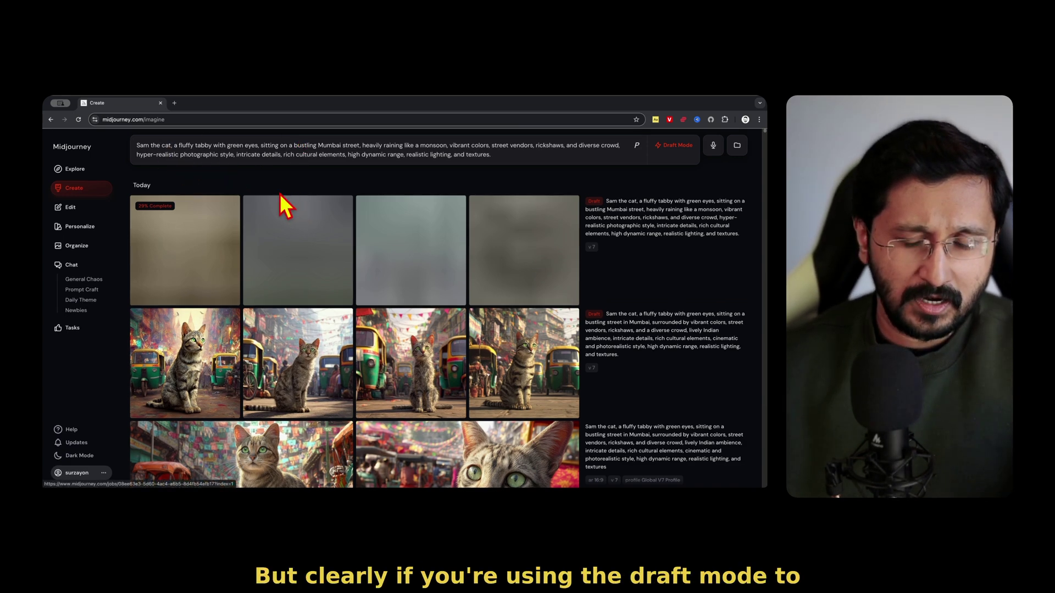
pyautogui.tripleClick(185, 154)
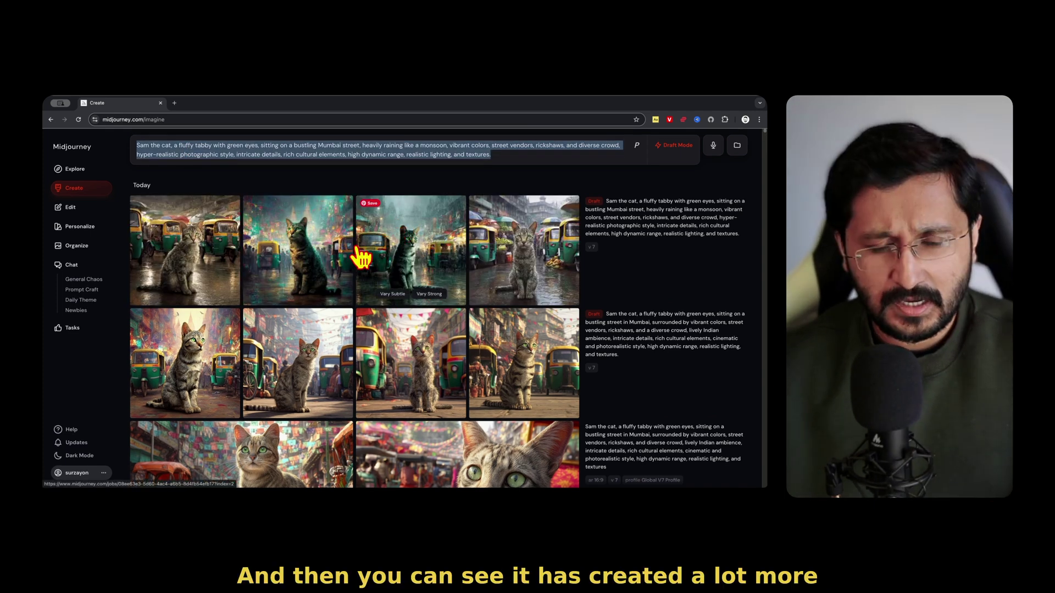
pyautogui.click(209, 259)
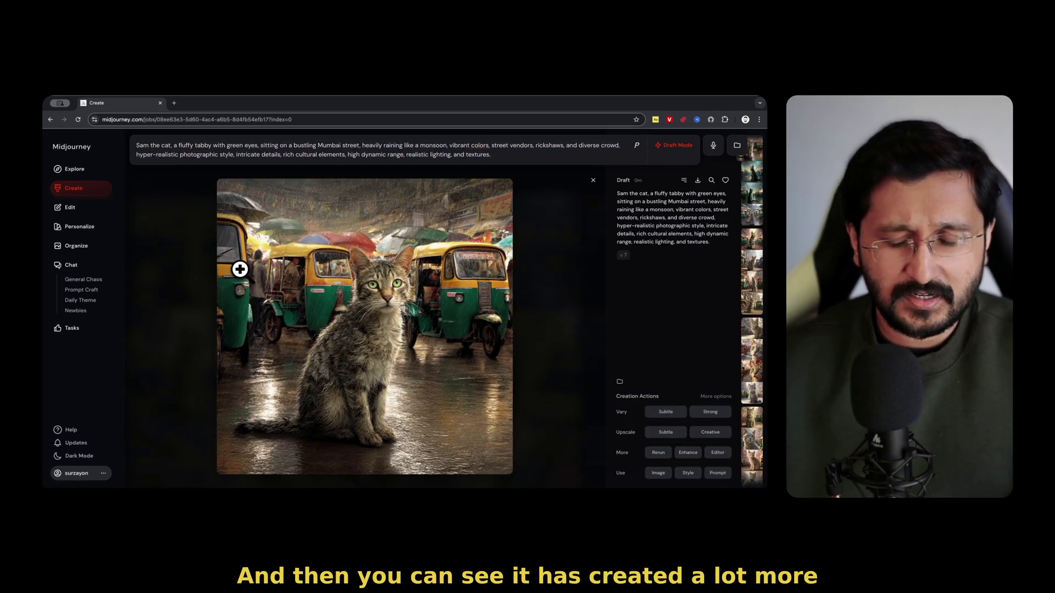
# Enhance the second and fourth monsoon drafts of Sam into full-quality generations, and return to the image feed.
pyautogui.press('Right')
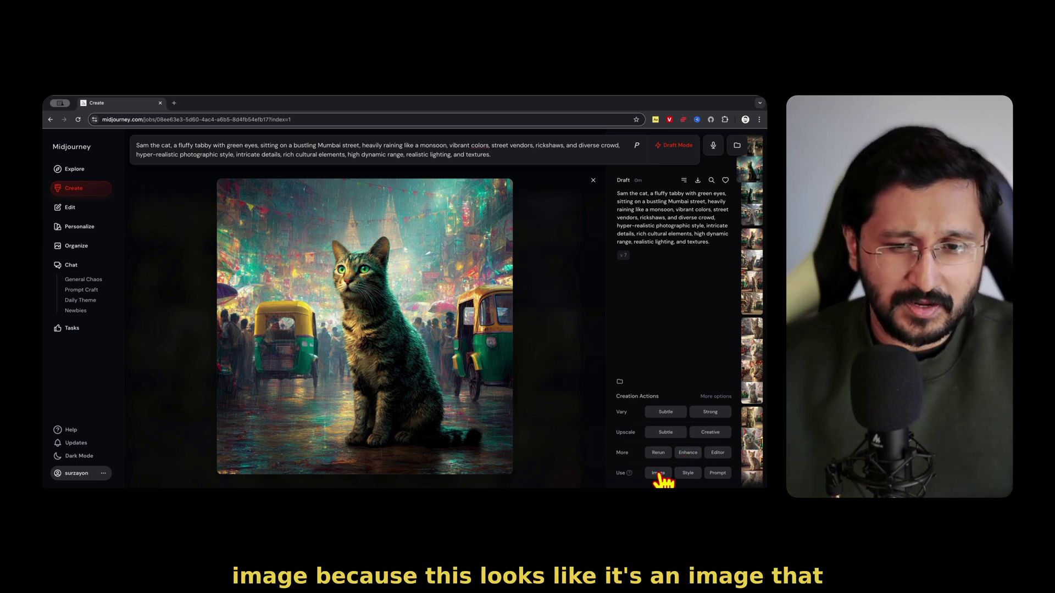
pyautogui.click(693, 456)
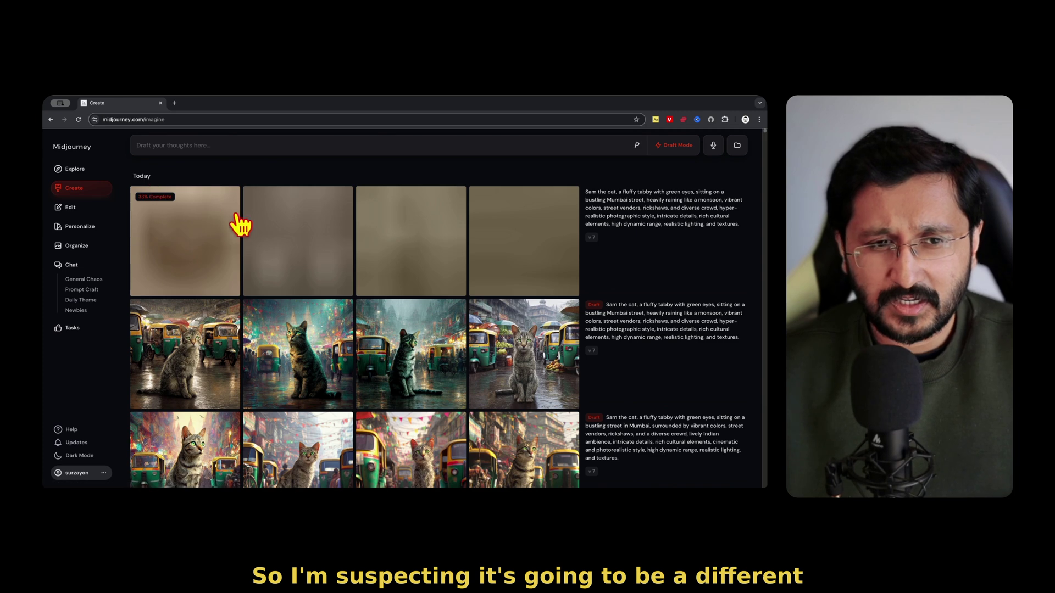
pyautogui.click(532, 363)
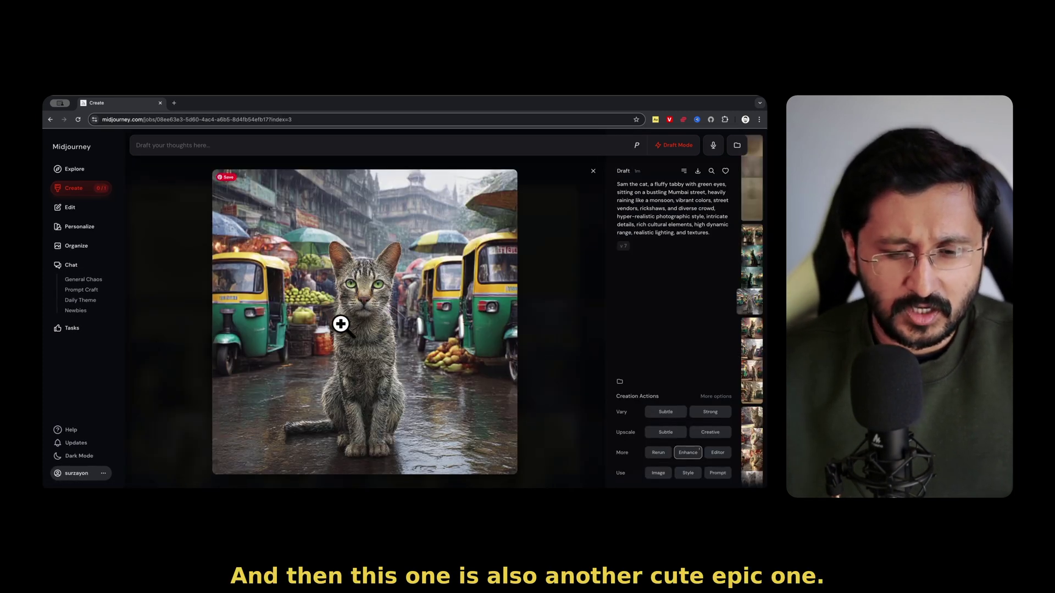
pyautogui.click(683, 450)
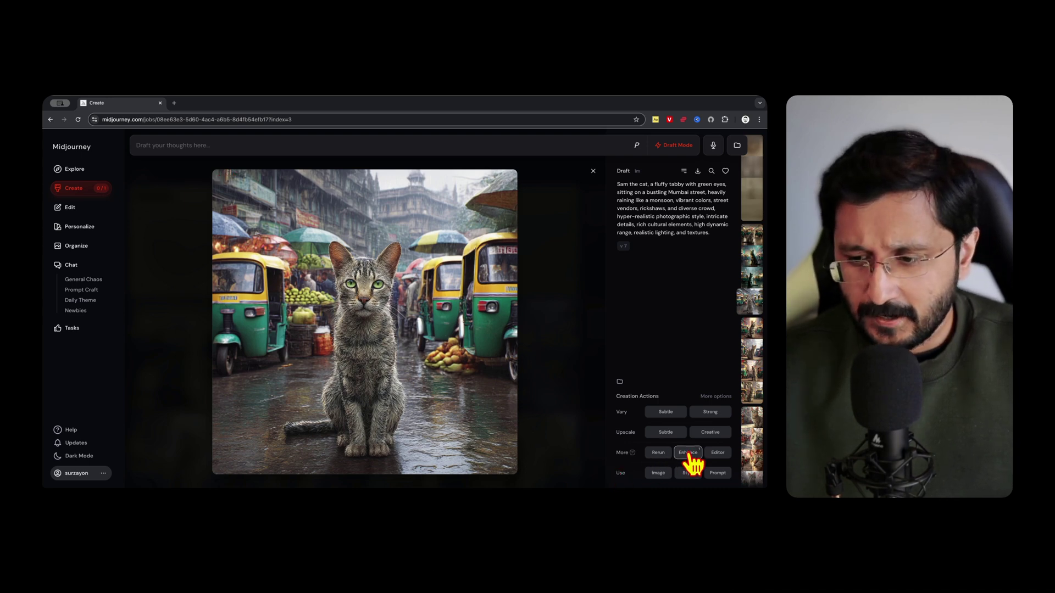
pyautogui.click(593, 171)
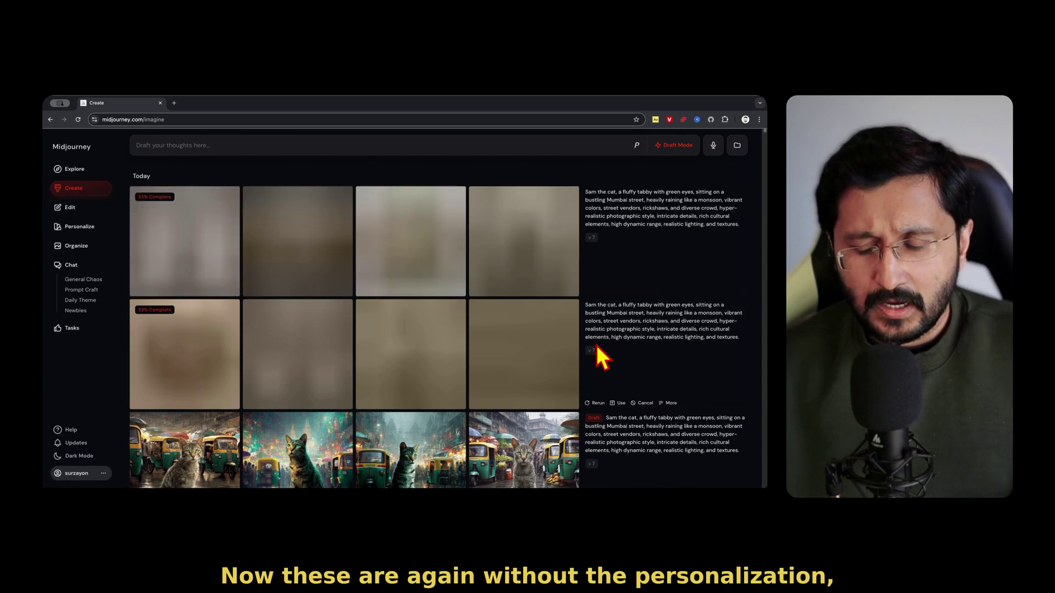
pyautogui.scroll(-2, 596, 379)
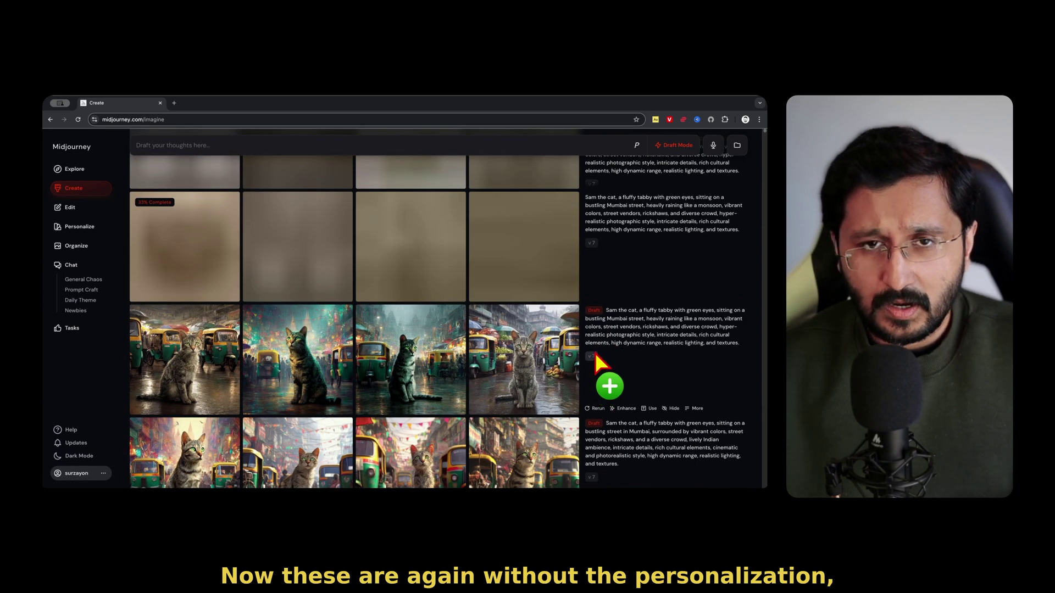
pyautogui.scroll(2, 615, 220)
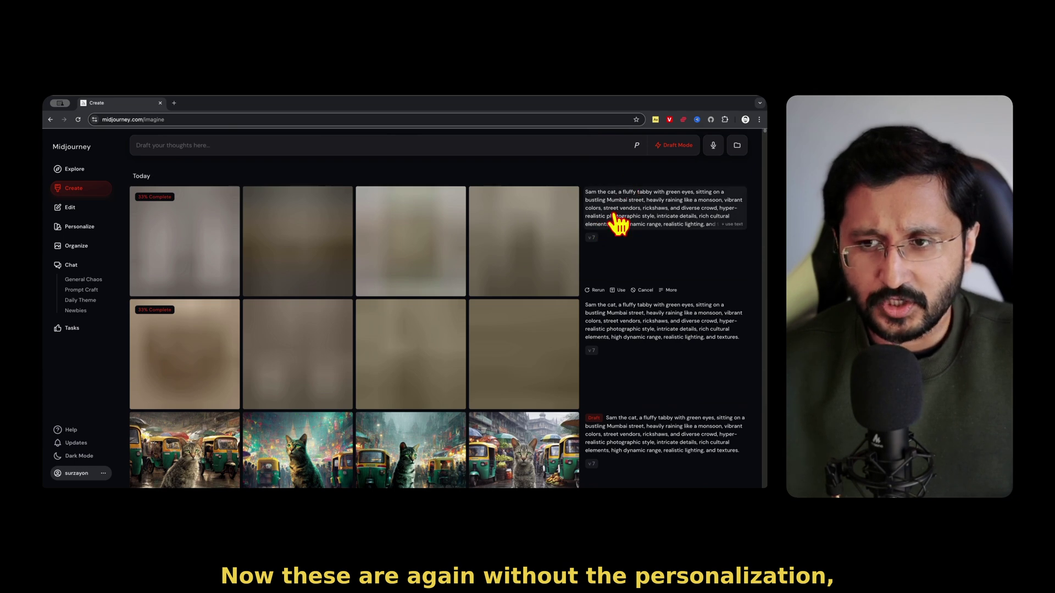
# Reuse the monsoon prompt with personalization on, and try the AngelCore and Fashion moodboards before going back to the default Global V7 Profile.
pyautogui.click(614, 215)
pyautogui.click(637, 146)
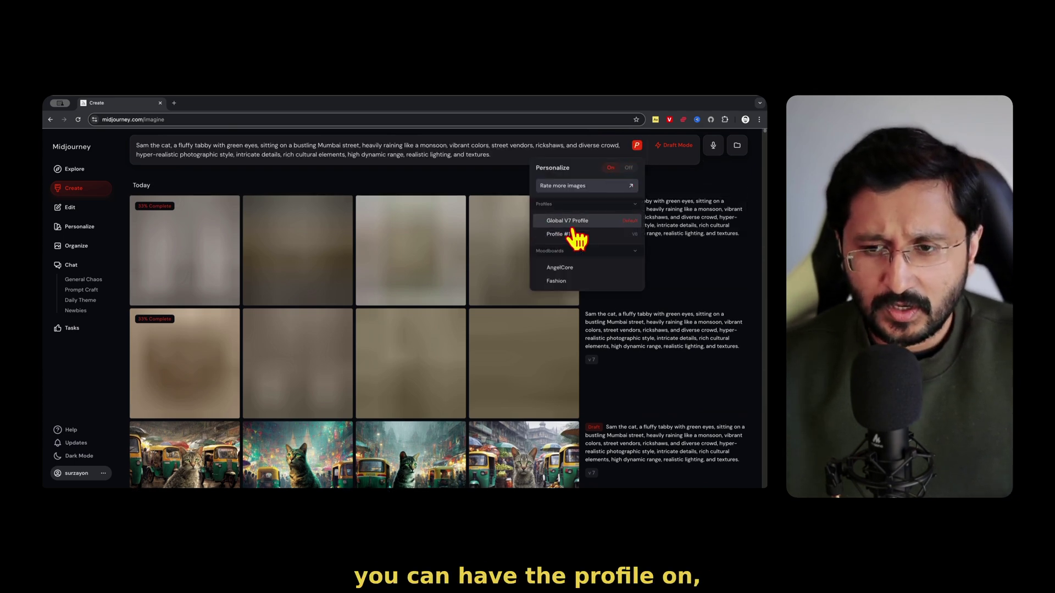
pyautogui.click(577, 268)
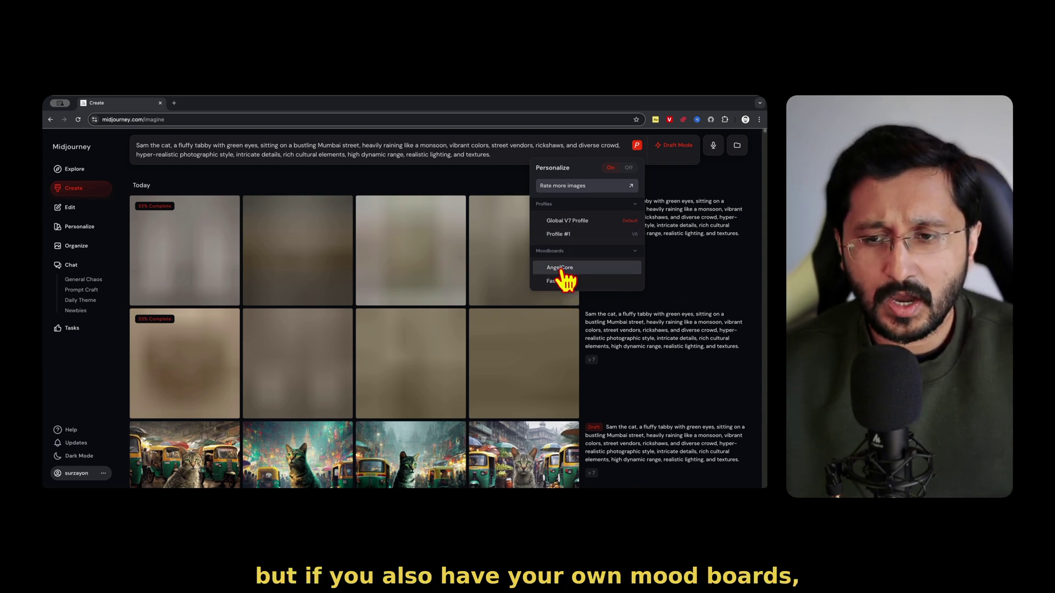
pyautogui.click(560, 280)
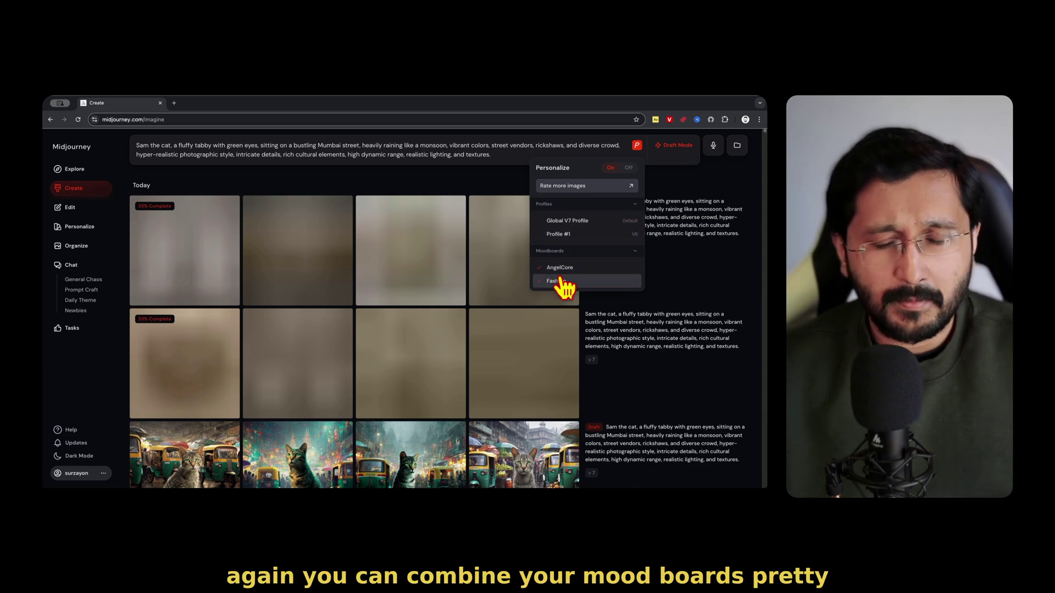
pyautogui.click(559, 279)
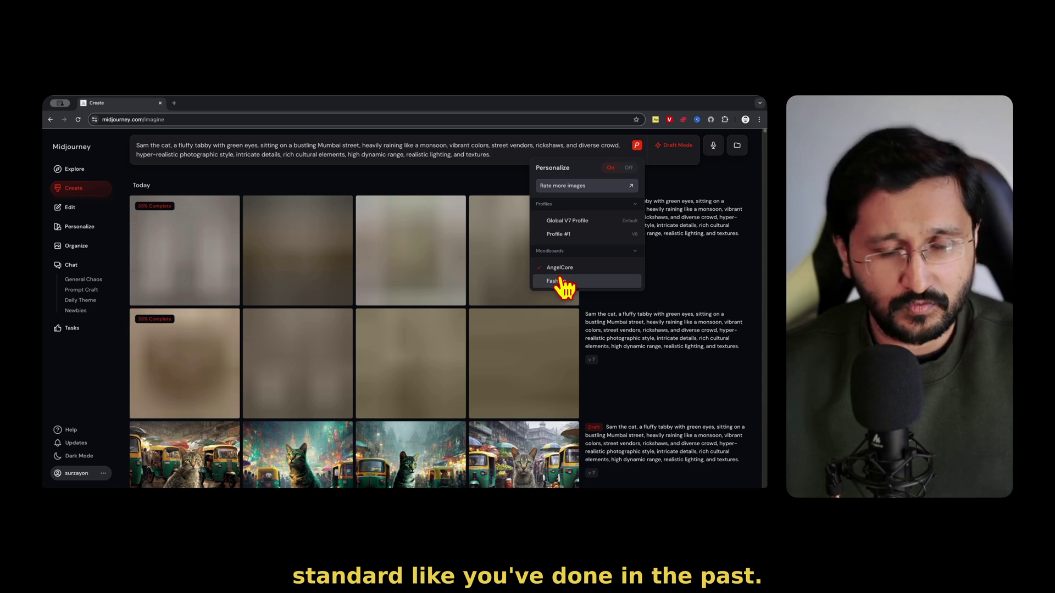
pyautogui.click(555, 270)
pyautogui.click(500, 156)
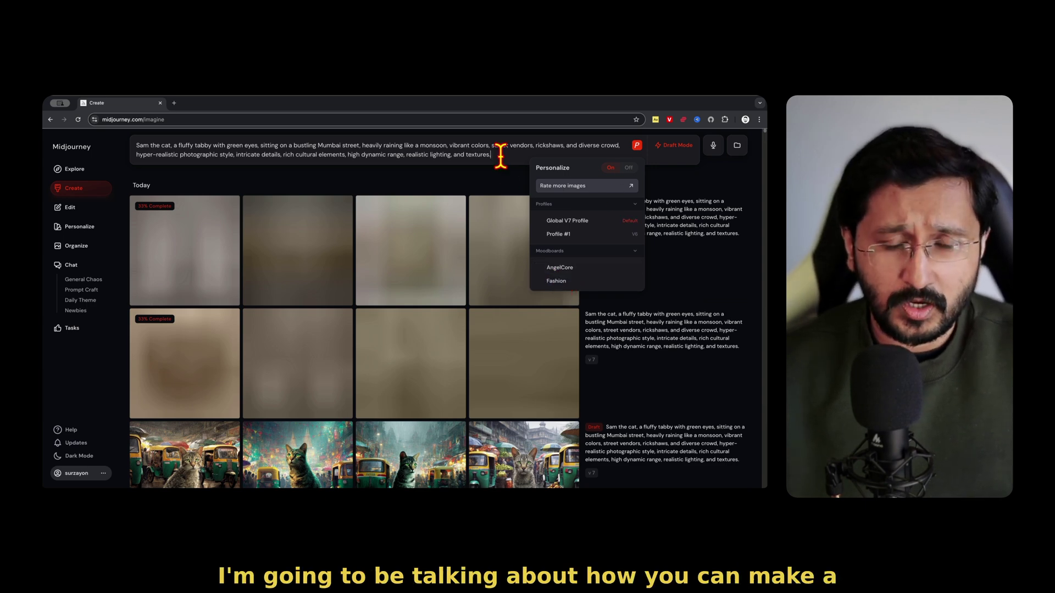
pyautogui.click(661, 186)
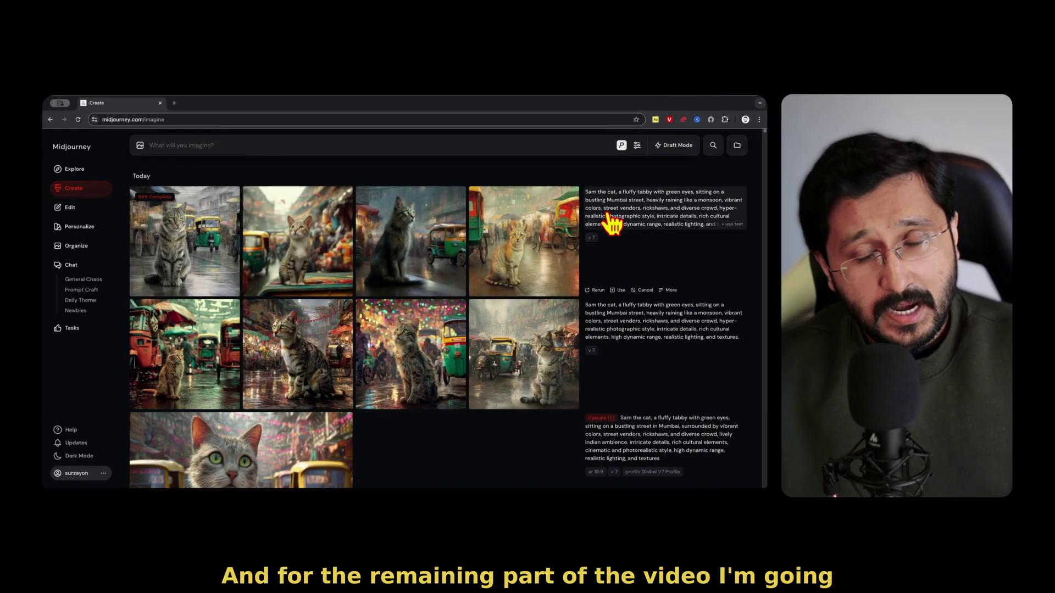
# Set the generation speed to Turbo in the image settings.
pyautogui.click(638, 146)
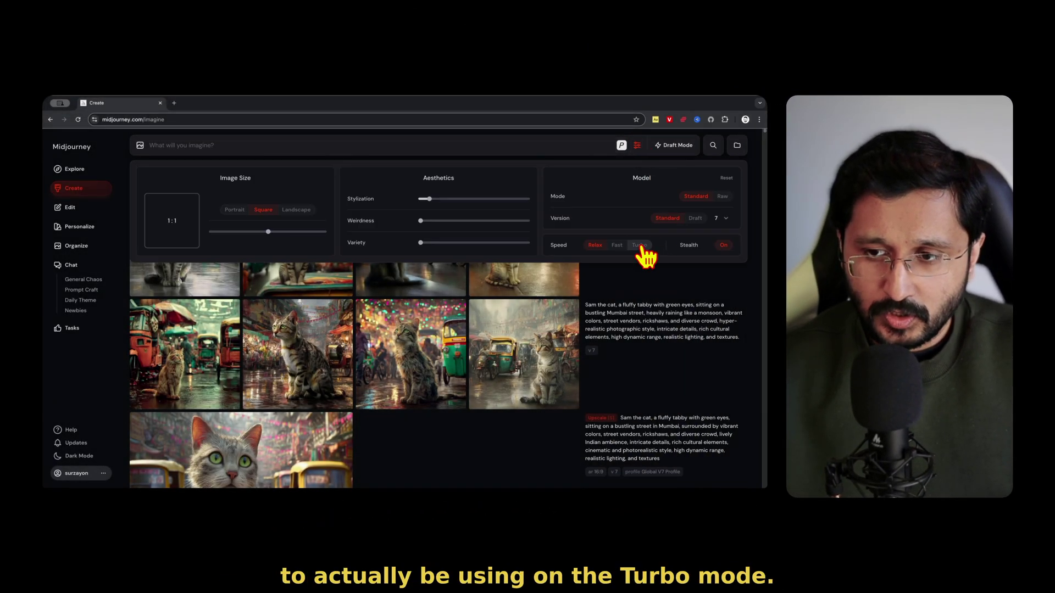
pyautogui.click(640, 247)
pyautogui.click(133, 281)
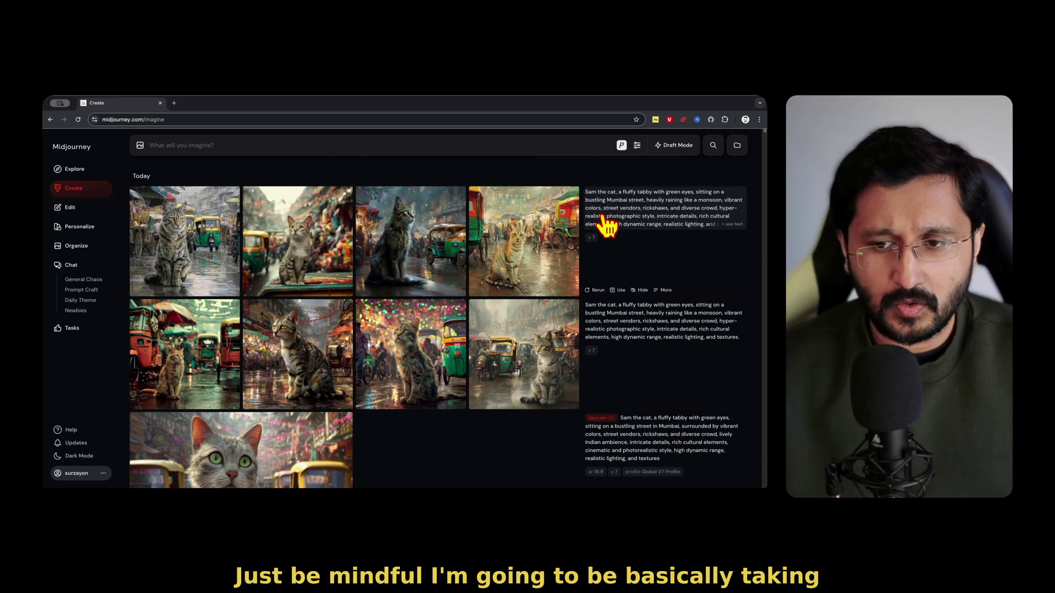
# Enlarge the third image of the newest enhanced set and generate its prompt again in standard mode with version 7 and personalization.
pyautogui.click(401, 242)
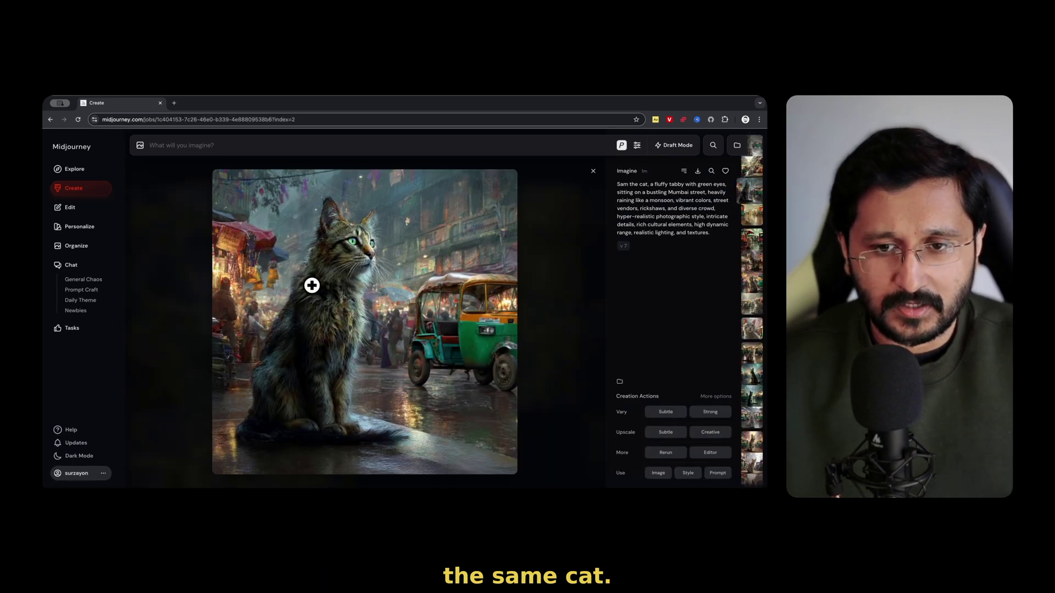
pyautogui.click(631, 217)
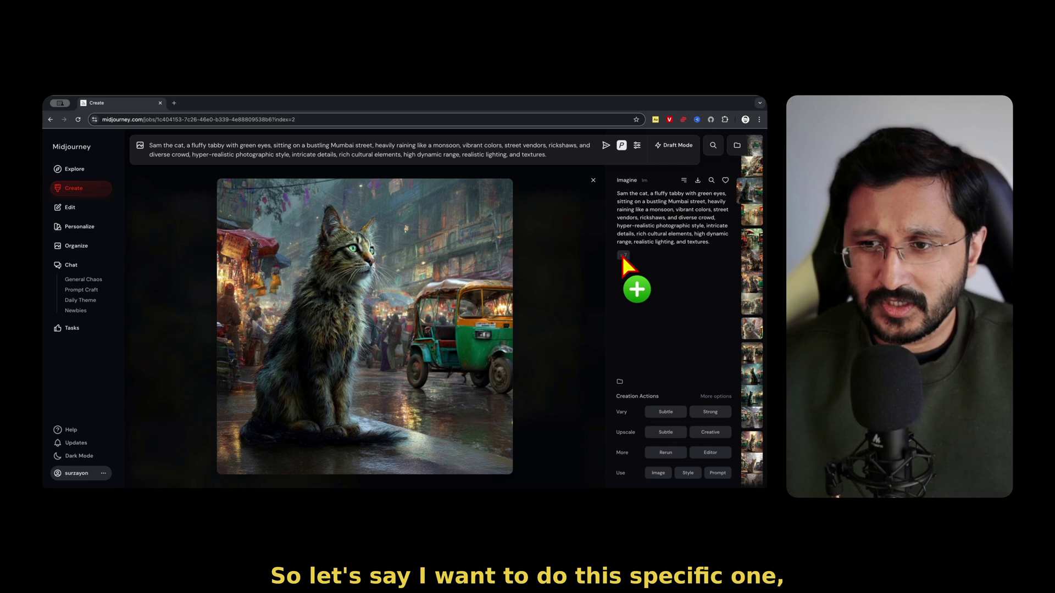
pyautogui.click(621, 256)
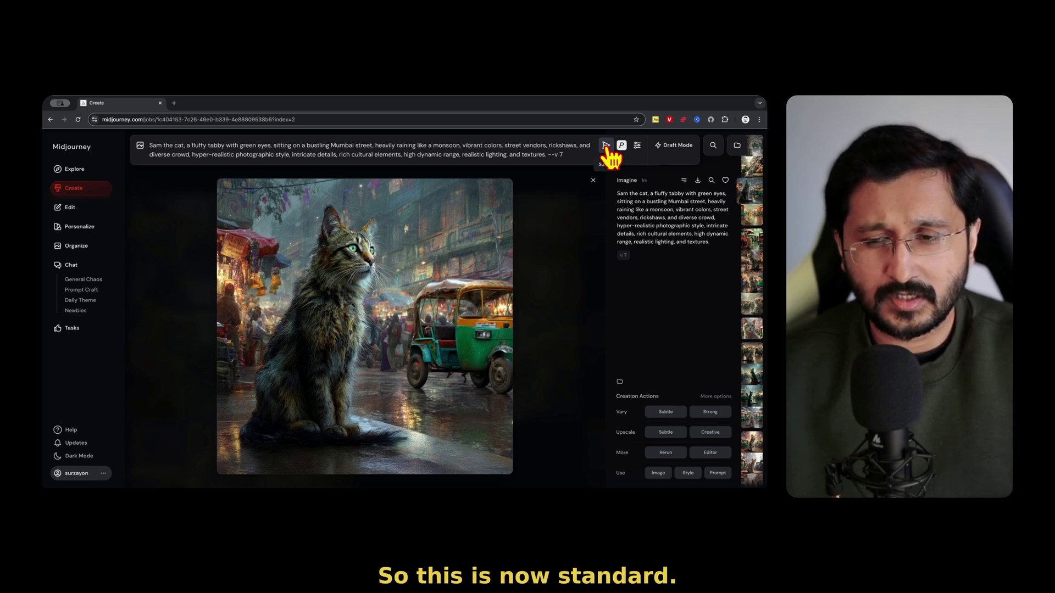
pyautogui.click(606, 146)
# Check which additional creation actions are available for the enlarged image, and close it.
pyautogui.click(715, 396)
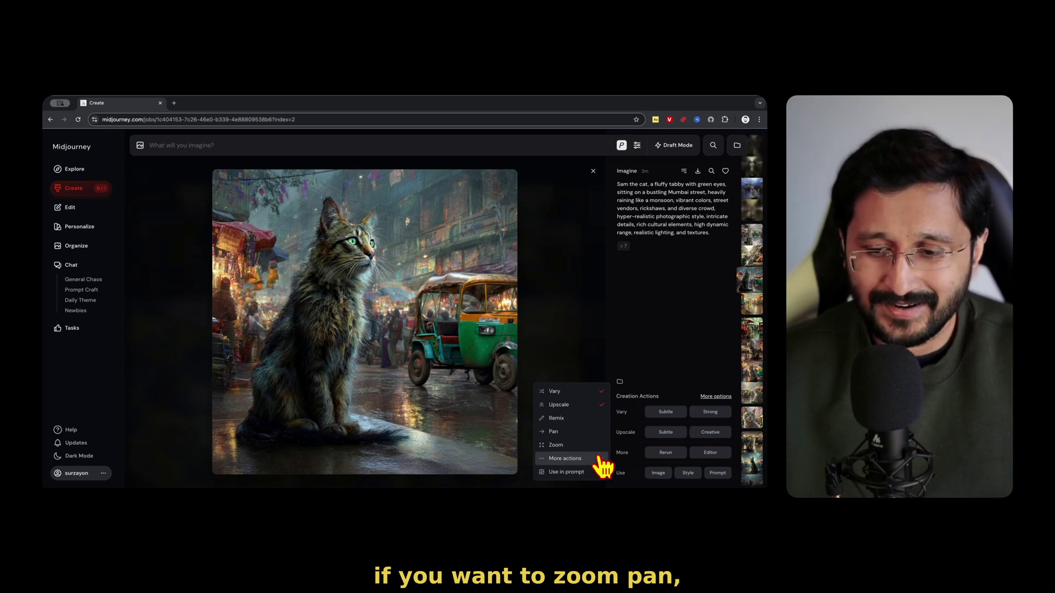
pyautogui.click(594, 171)
pyautogui.click(593, 171)
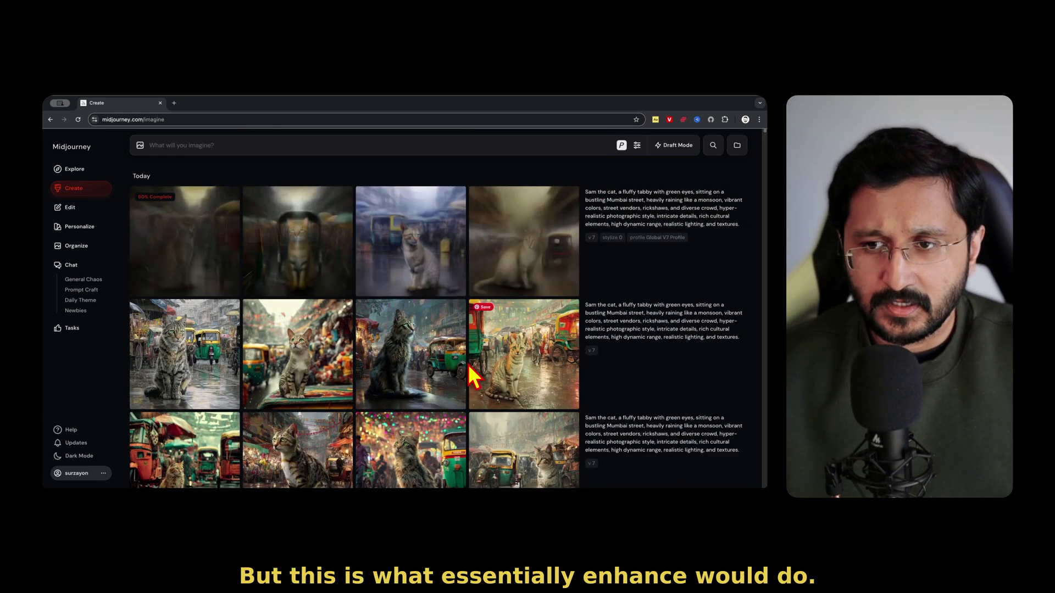
# Compare the upscaled close-up of Sam between the rickshaws with its original draft, viewing each enlarged.
pyautogui.scroll(-5, 470, 373)
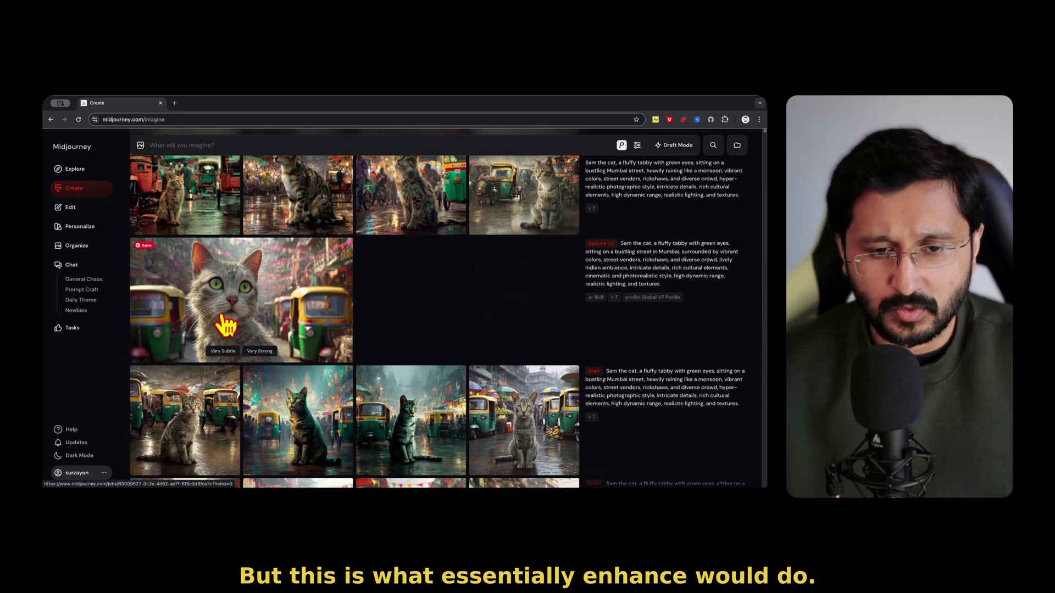
pyautogui.click(238, 301)
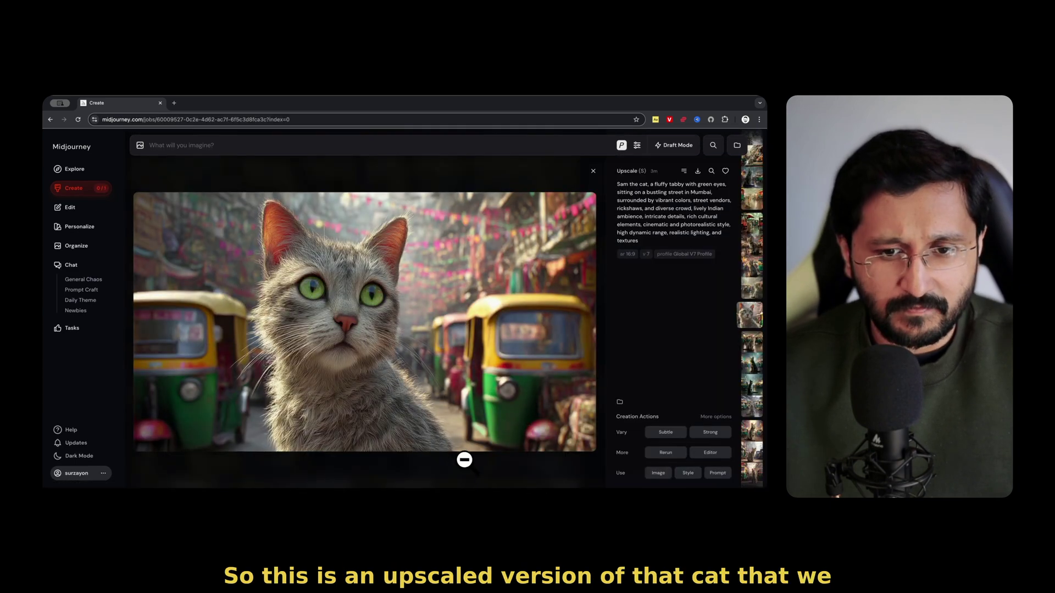
pyautogui.click(471, 470)
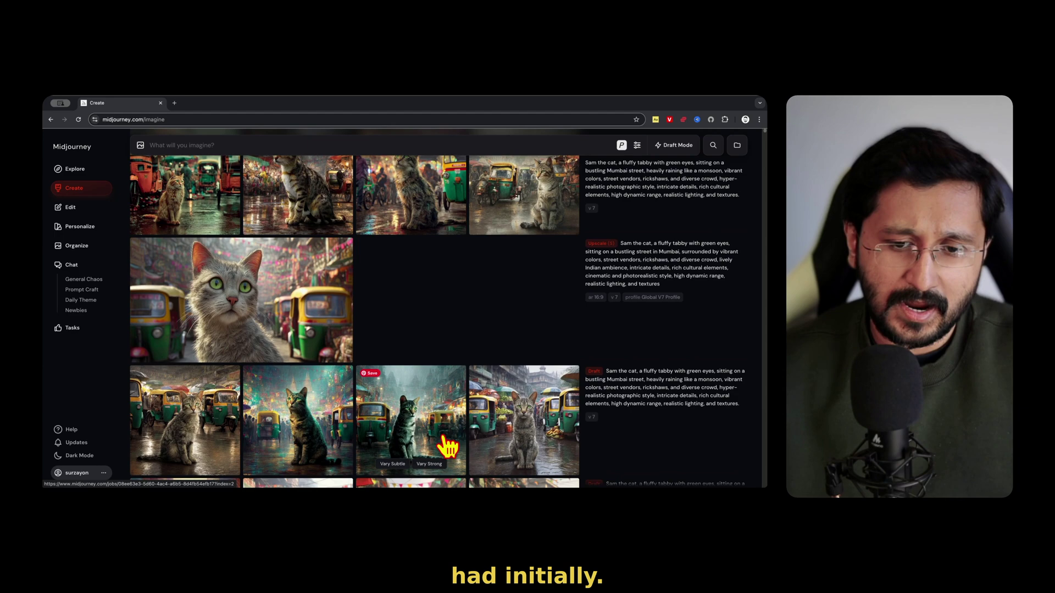
pyautogui.scroll(-5, 323, 348)
pyautogui.scroll(-3, 422, 345)
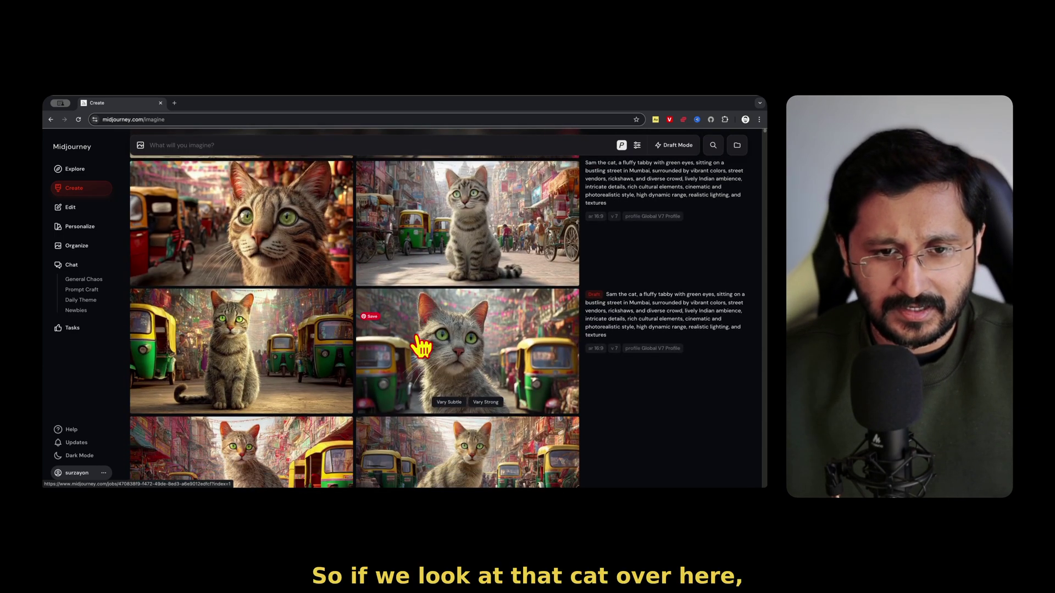
pyautogui.click(424, 348)
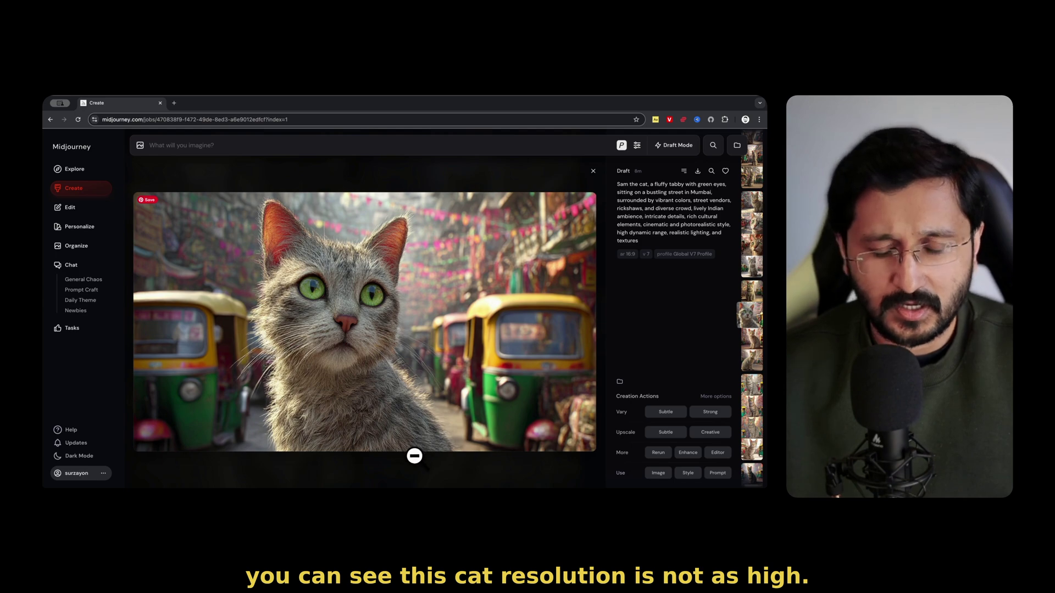
pyautogui.click(414, 456)
pyautogui.click(419, 476)
pyautogui.click(407, 468)
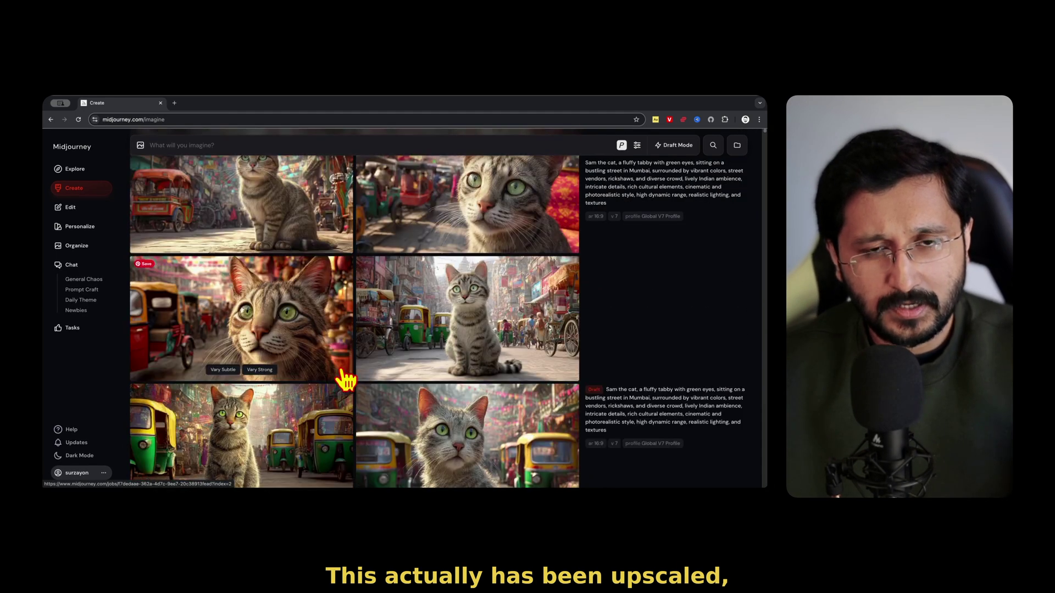
pyautogui.click(351, 378)
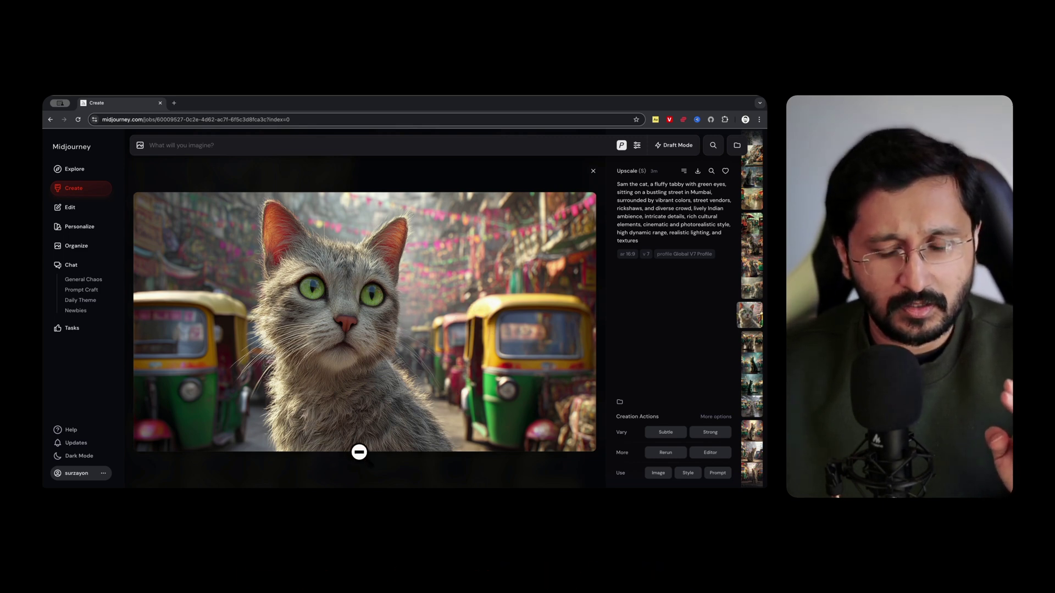
pyautogui.click(359, 468)
# Compare the newest personalized monsoon images with the non-personalized rows, and view the personalized ones enlarged from the fourth back to the first.
pyautogui.scroll(5, 370, 337)
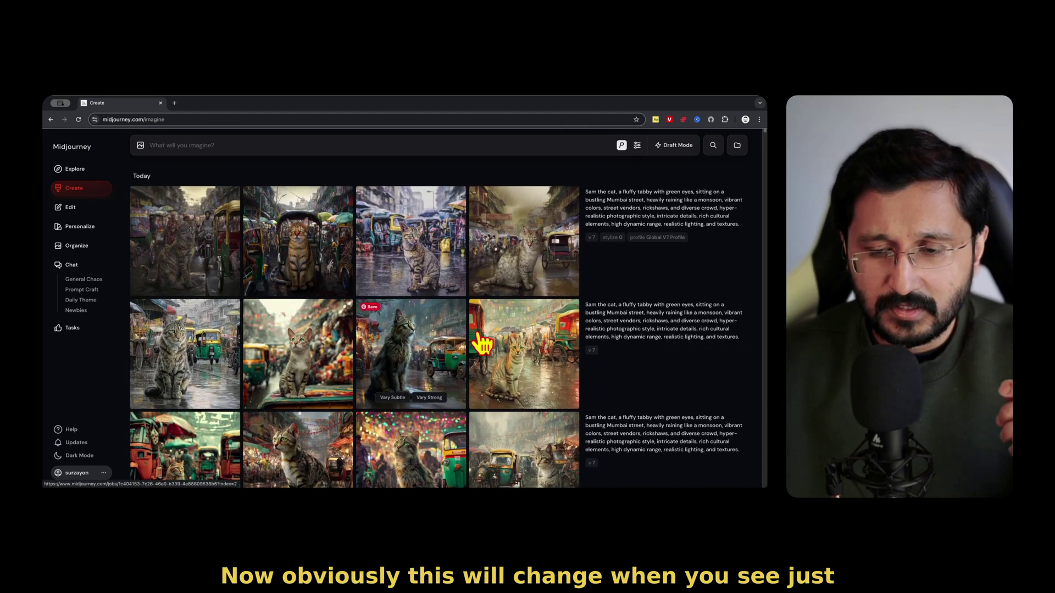
pyautogui.scroll(-1, 529, 360)
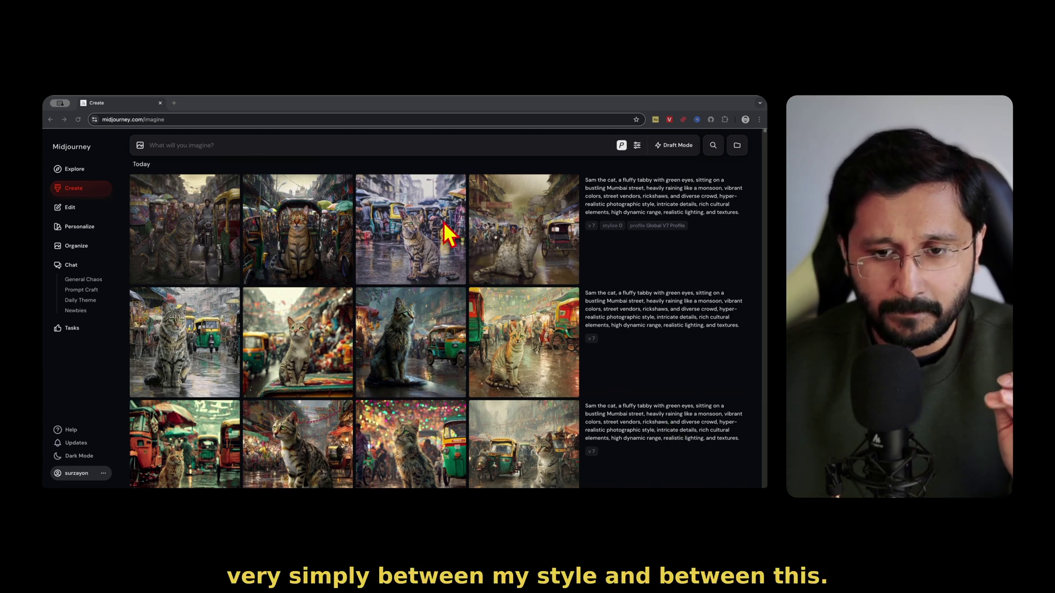
pyautogui.scroll(1, 443, 233)
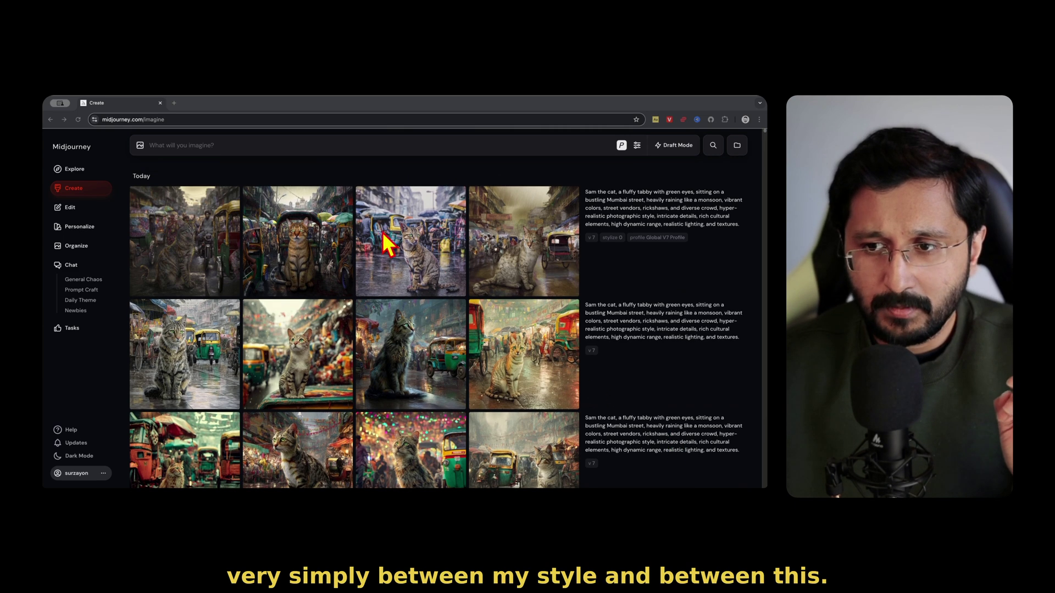
pyautogui.click(506, 272)
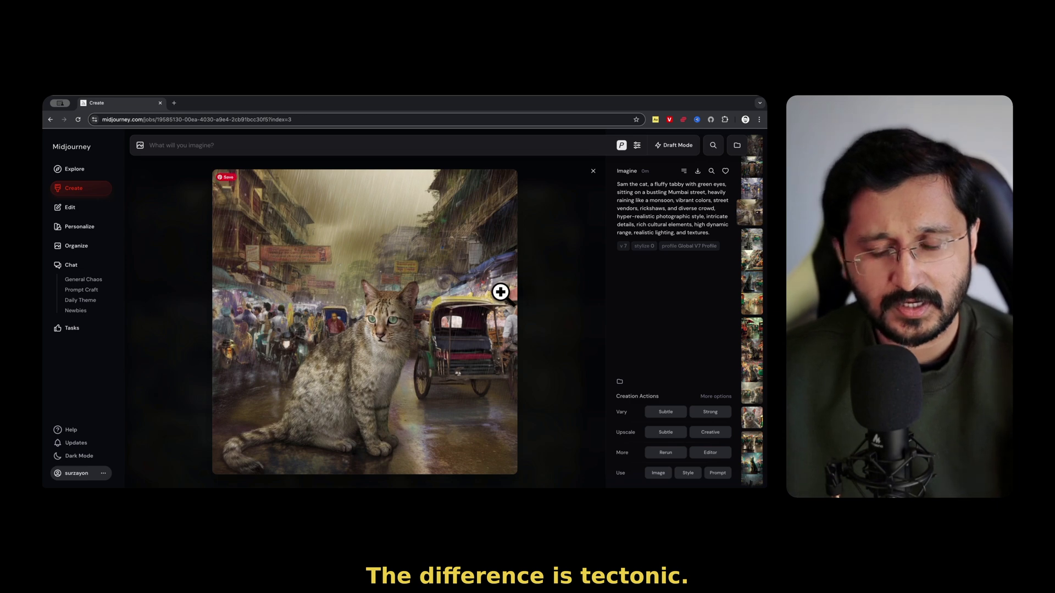
pyautogui.press('Left')
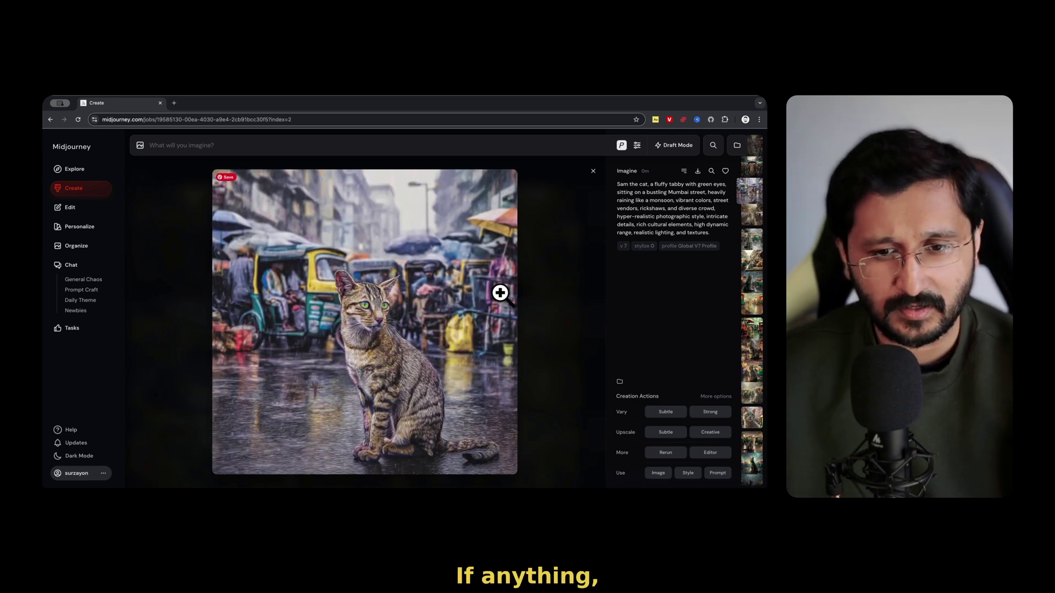
pyautogui.press('Left')
pyautogui.press('Left')
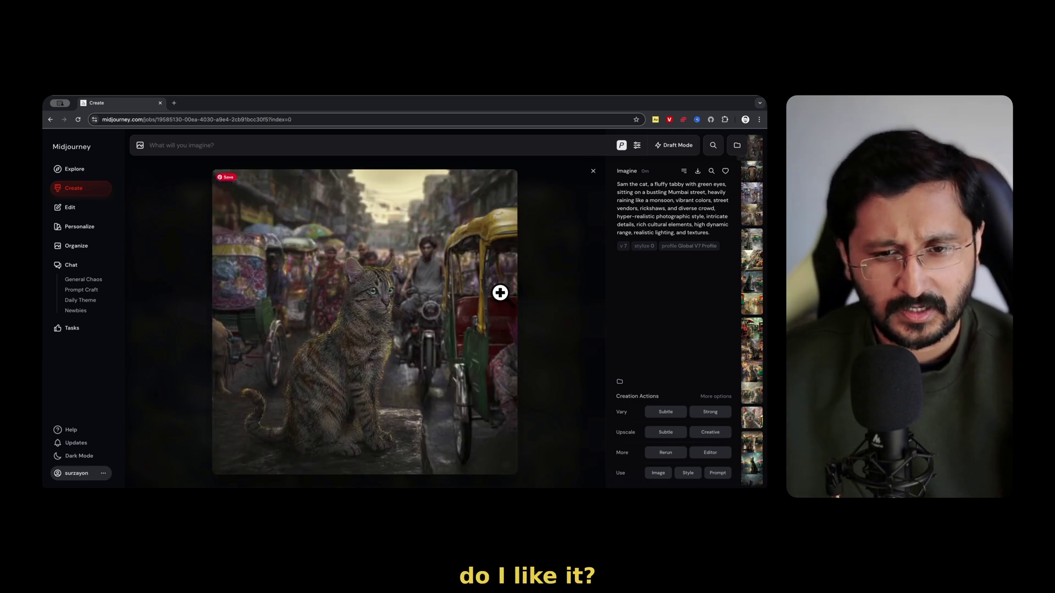
pyautogui.click(570, 287)
# Load the newest monsoon prompt for reuse and check the current image settings.
pyautogui.moveTo(616, 237); pyautogui.dragTo(640, 146)
pyautogui.click(637, 145)
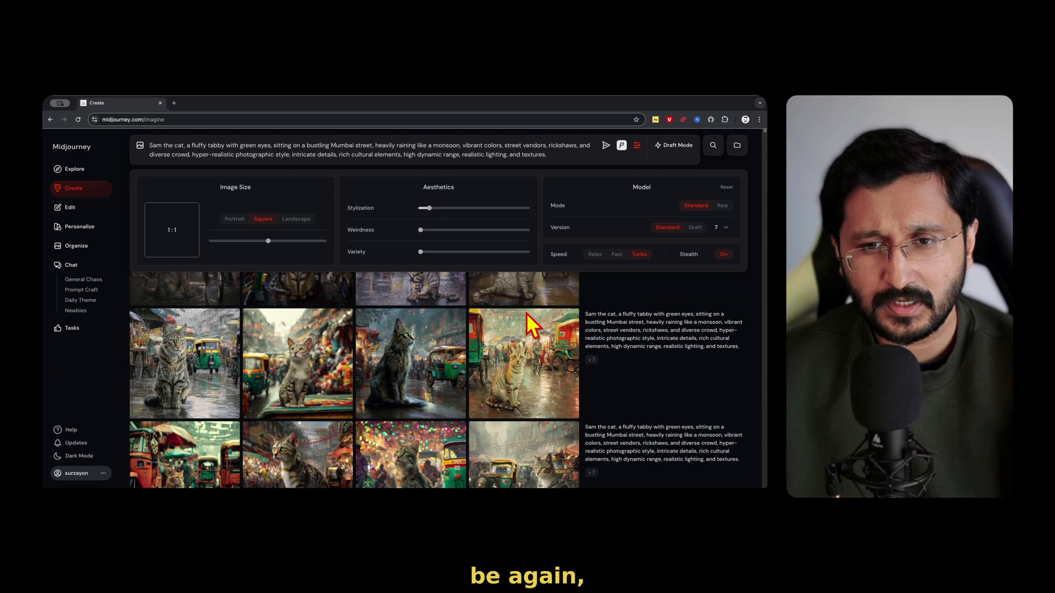
pyautogui.click(624, 313)
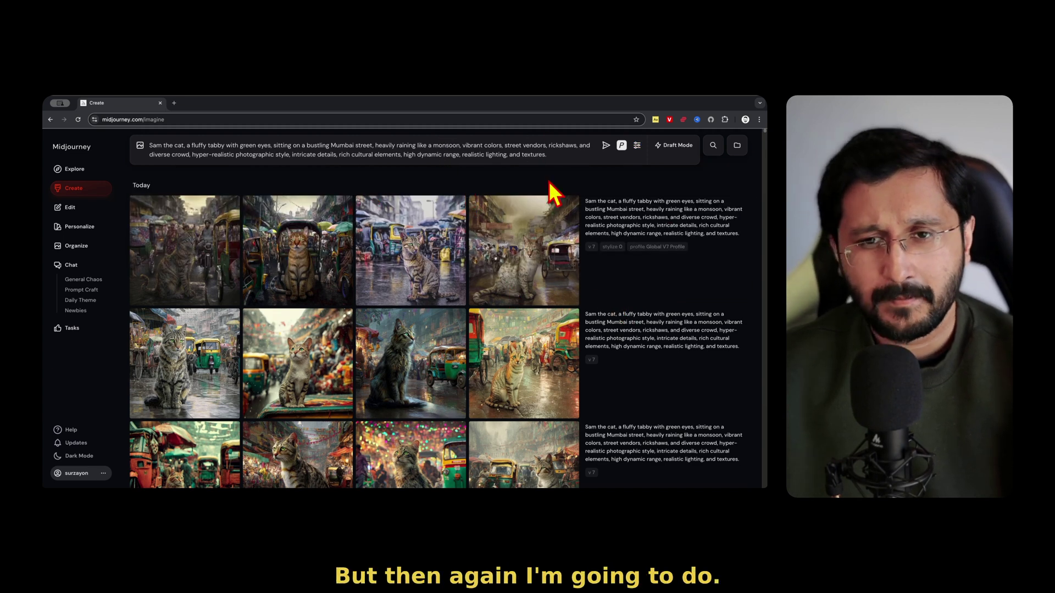
# Generate the loaded monsoon prompt again in standard mode with the Global V7 Profile and stylization at 100.
pyautogui.moveTo(551, 154); pyautogui.dragTo(141, 146)
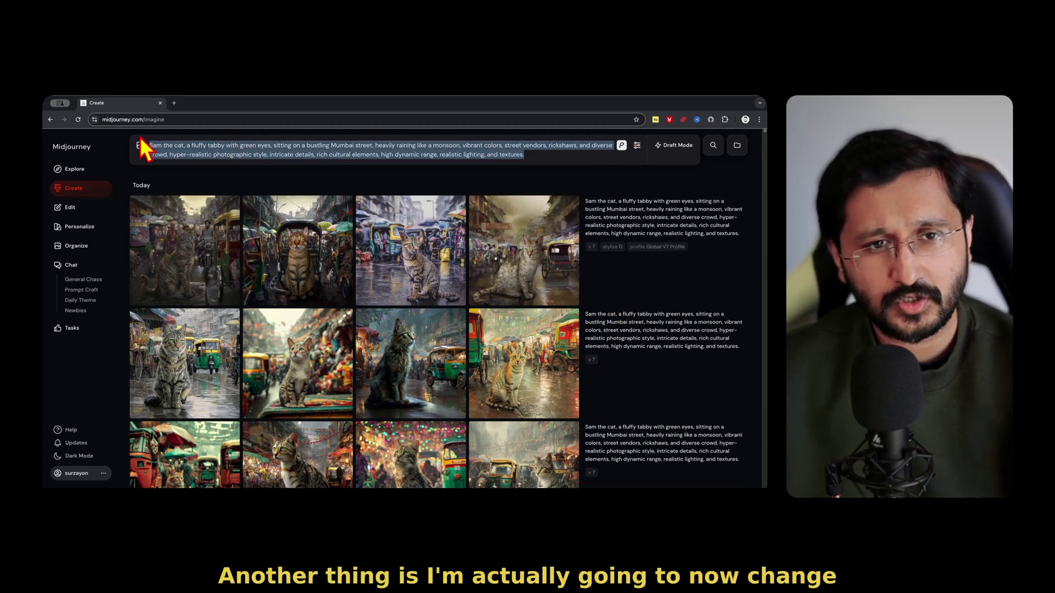
pyautogui.click(546, 156)
pyautogui.press('Return')
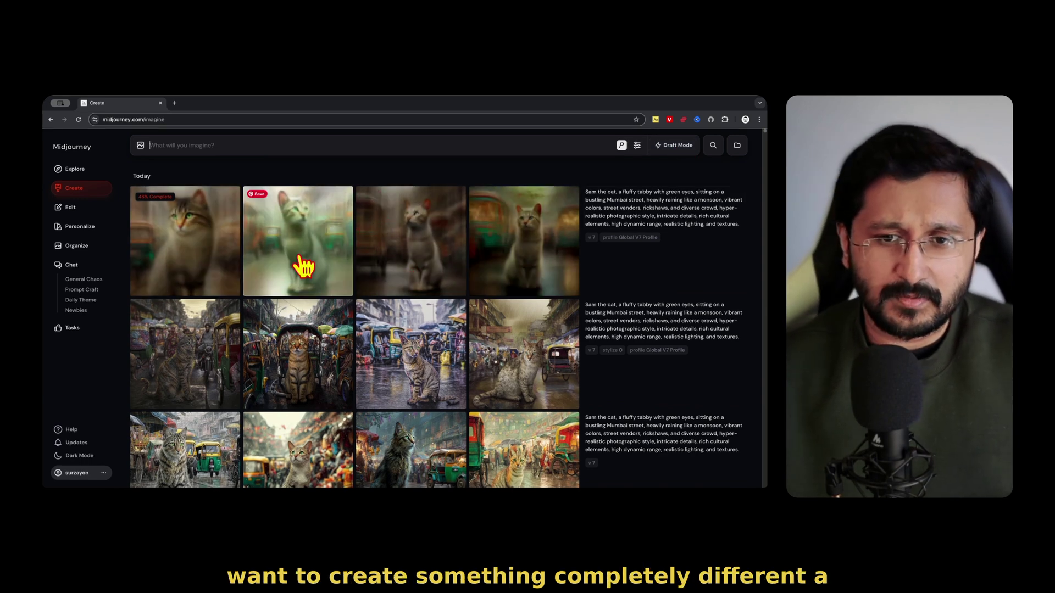
# Apply a subtle upscale to the fourth image of the newest monsoon set, and close the enlarged view.
pyautogui.moveTo(536, 250); pyautogui.dragTo(513, 269)
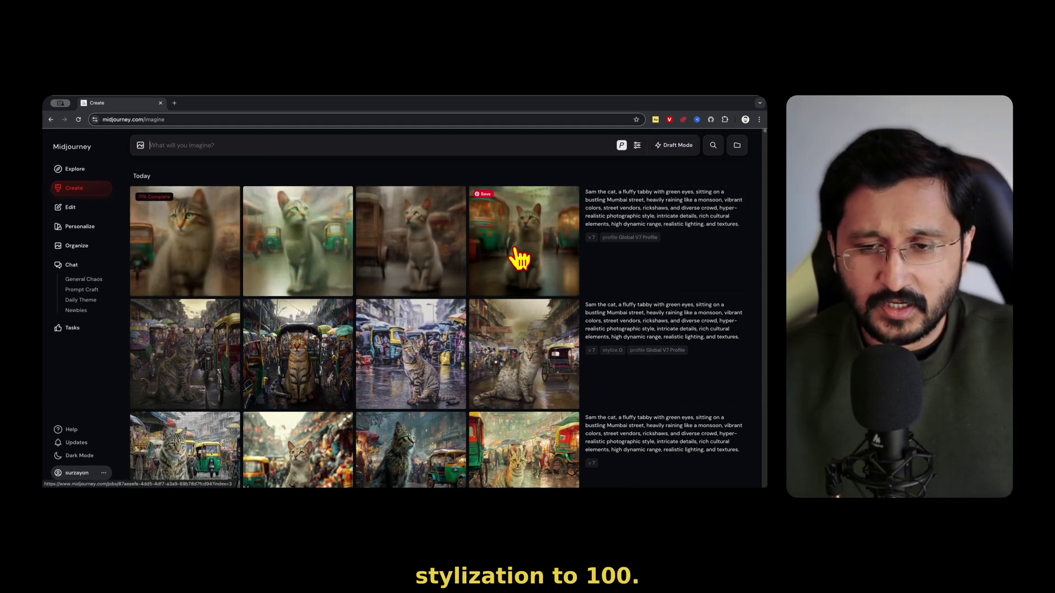
pyautogui.click(513, 269)
pyautogui.press('Escape')
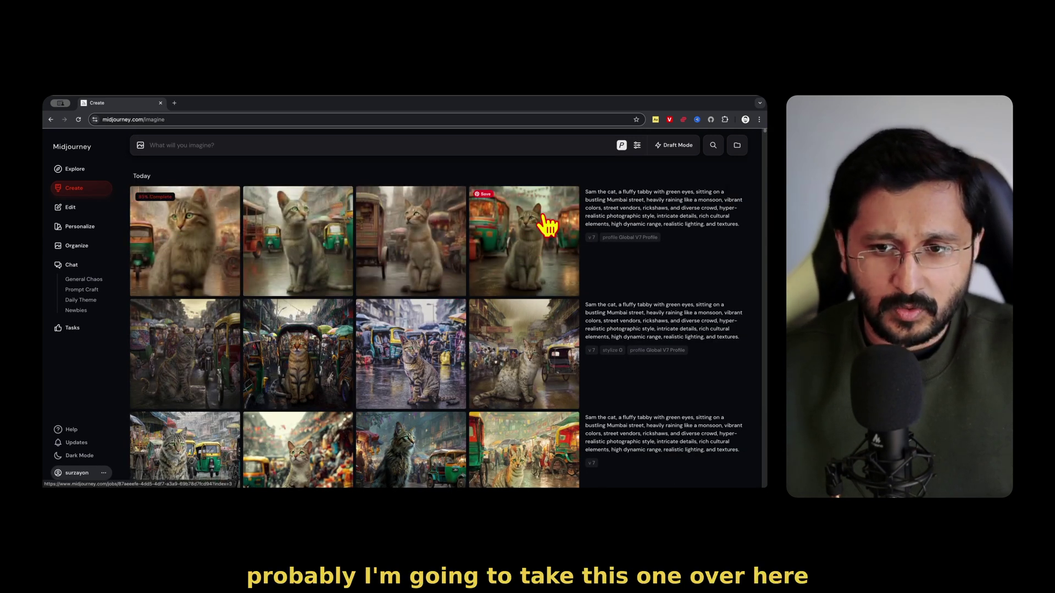
pyautogui.click(539, 255)
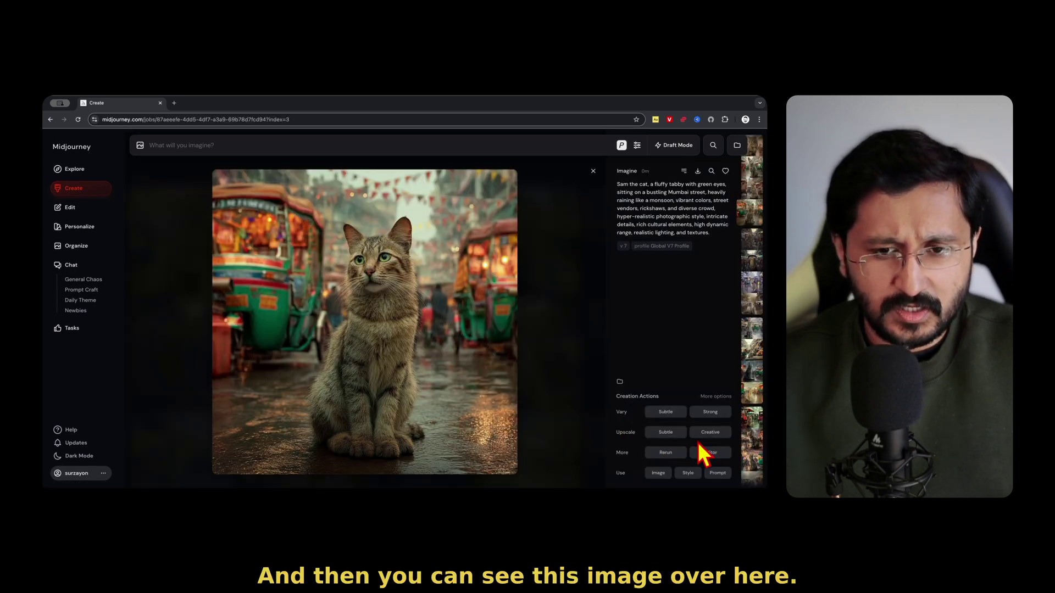
pyautogui.click(712, 396)
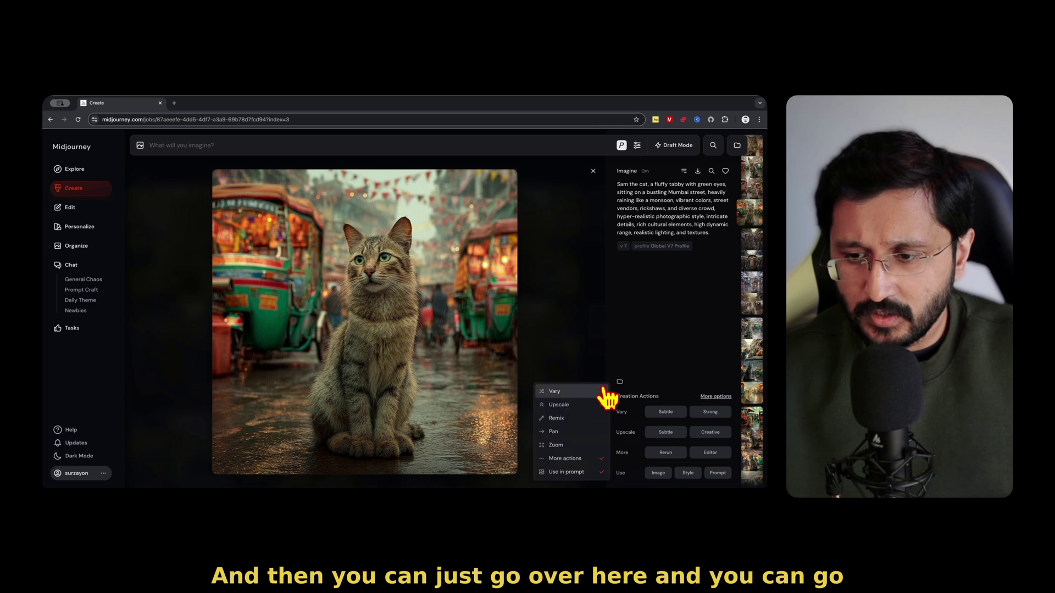
pyautogui.click(567, 409)
pyautogui.click(567, 409)
pyautogui.click(660, 437)
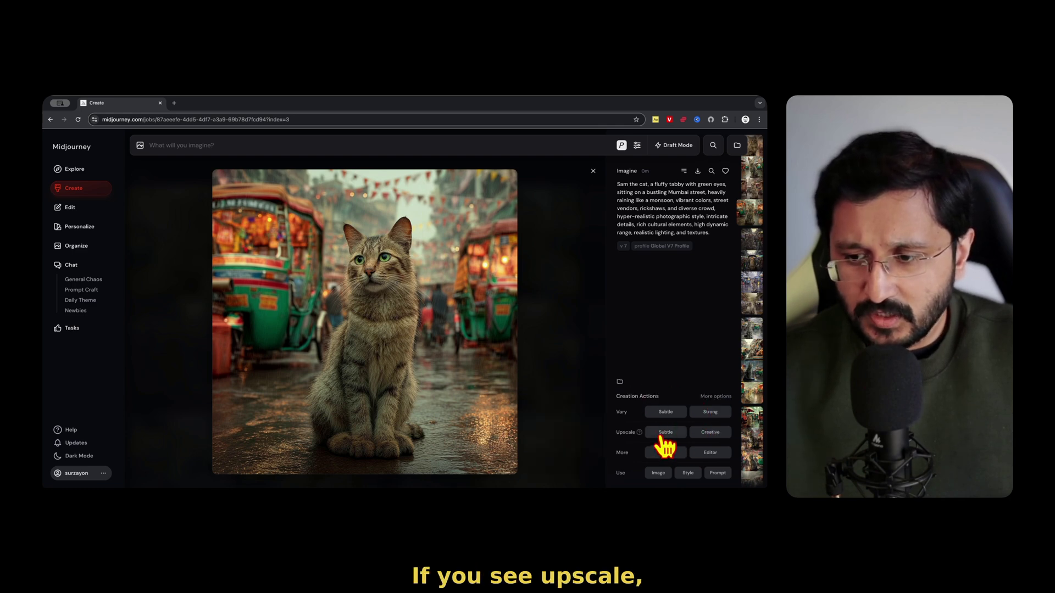
pyautogui.click(664, 433)
pyautogui.click(597, 175)
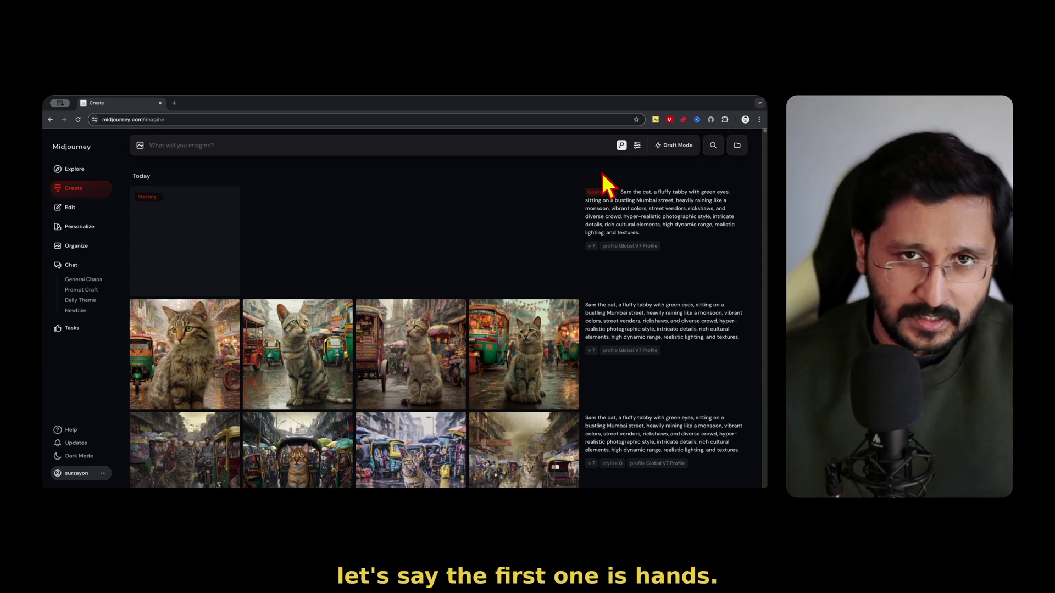
# In Draft Mode, voice-prompt a close-up of a hand modeling for a product in a high-key studio fashion shoot, and load its prompt for reuse.
pyautogui.click(674, 146)
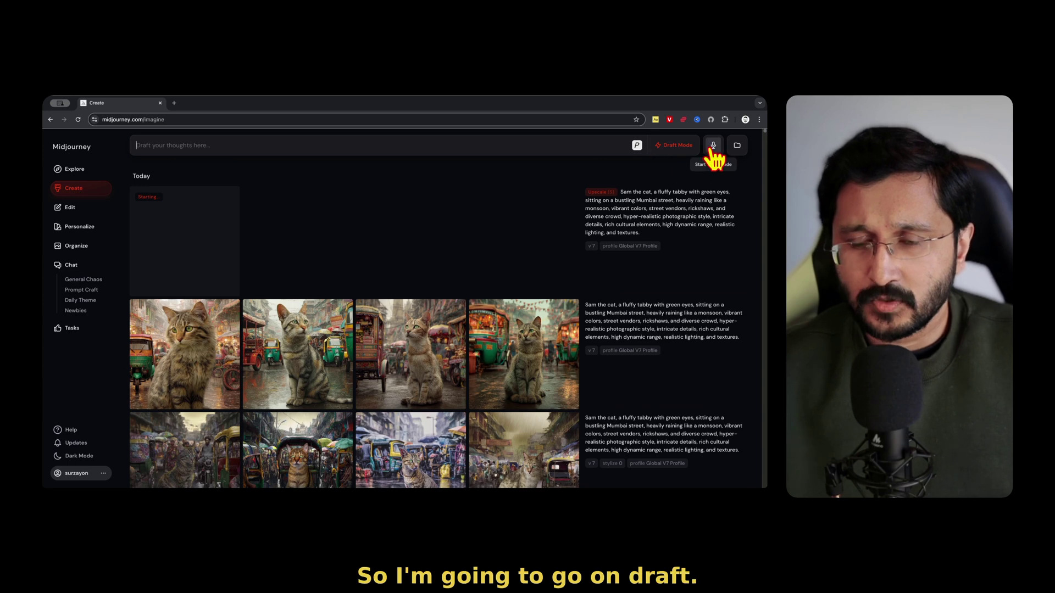
pyautogui.click(714, 146)
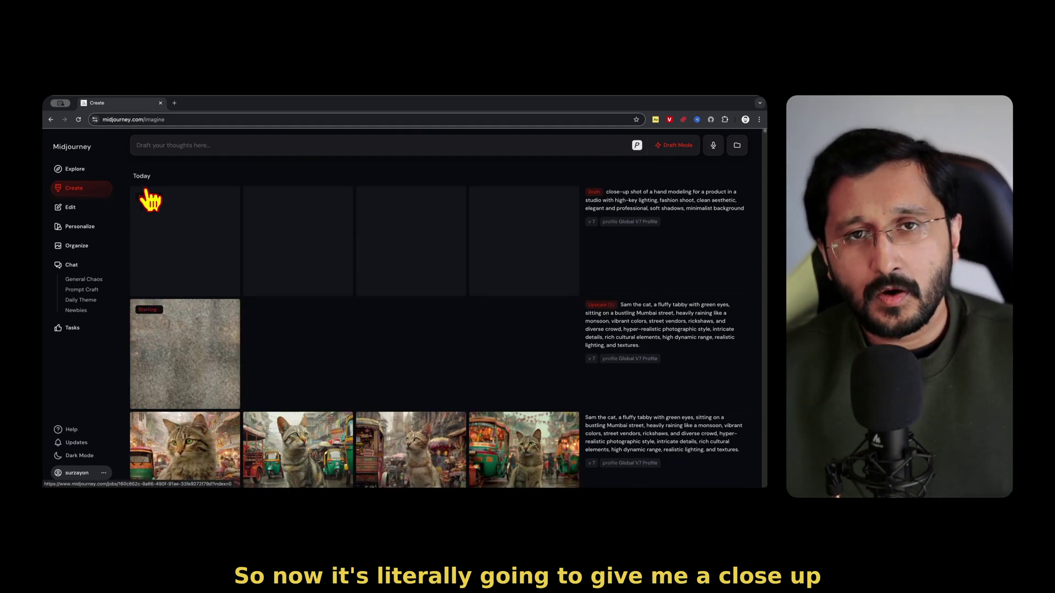
pyautogui.click(679, 206)
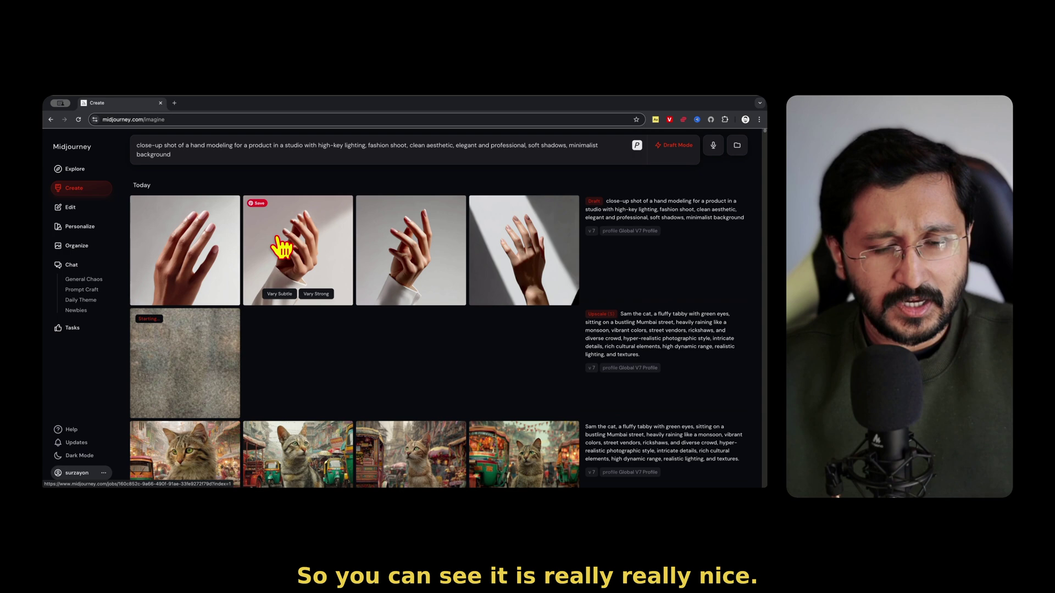
# Examine the drafted hand images enlarged one after another, checking the fingers for anomalies.
pyautogui.click(293, 242)
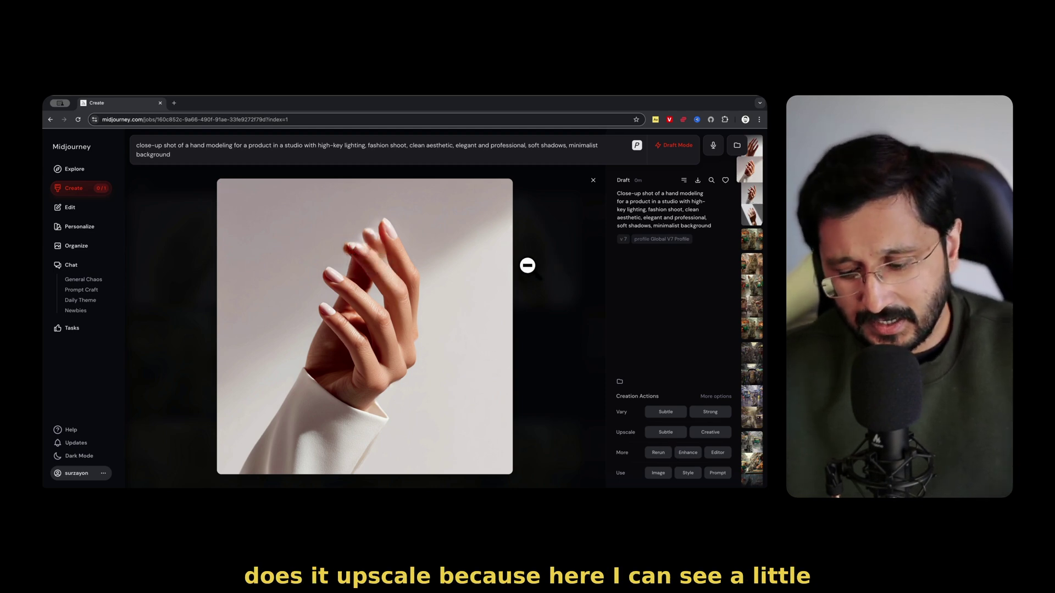
pyautogui.press('Right')
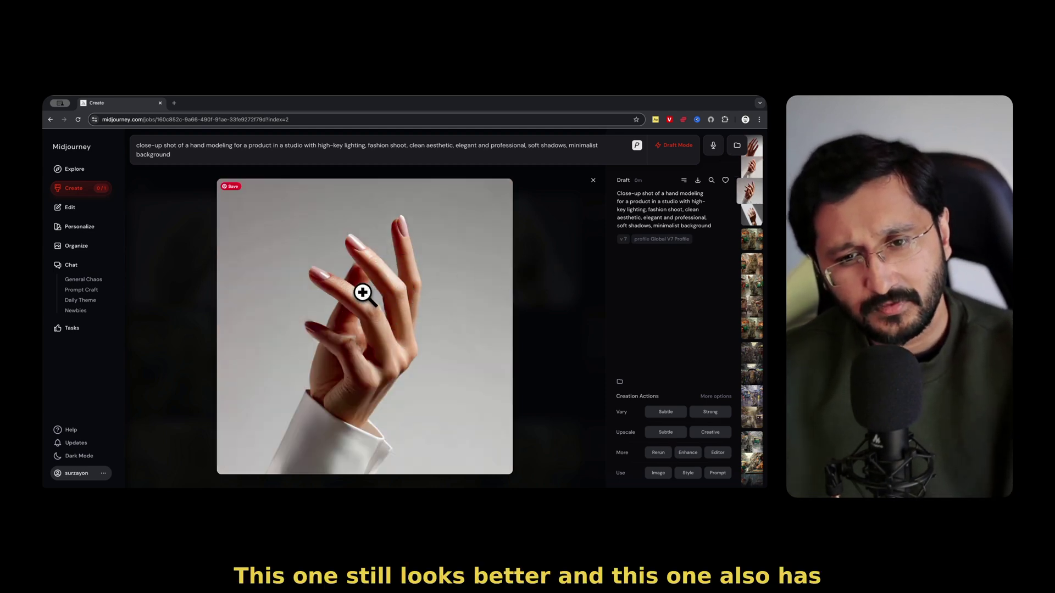
pyautogui.press('Right')
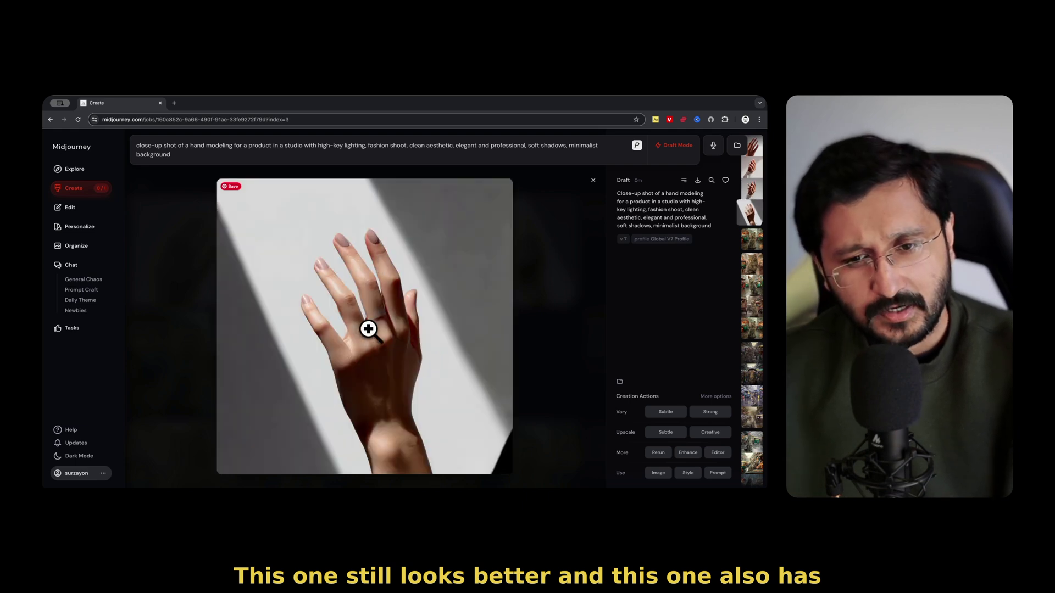
pyautogui.press('Right')
pyautogui.press('Left')
pyautogui.press('Left')
pyautogui.press('Left')
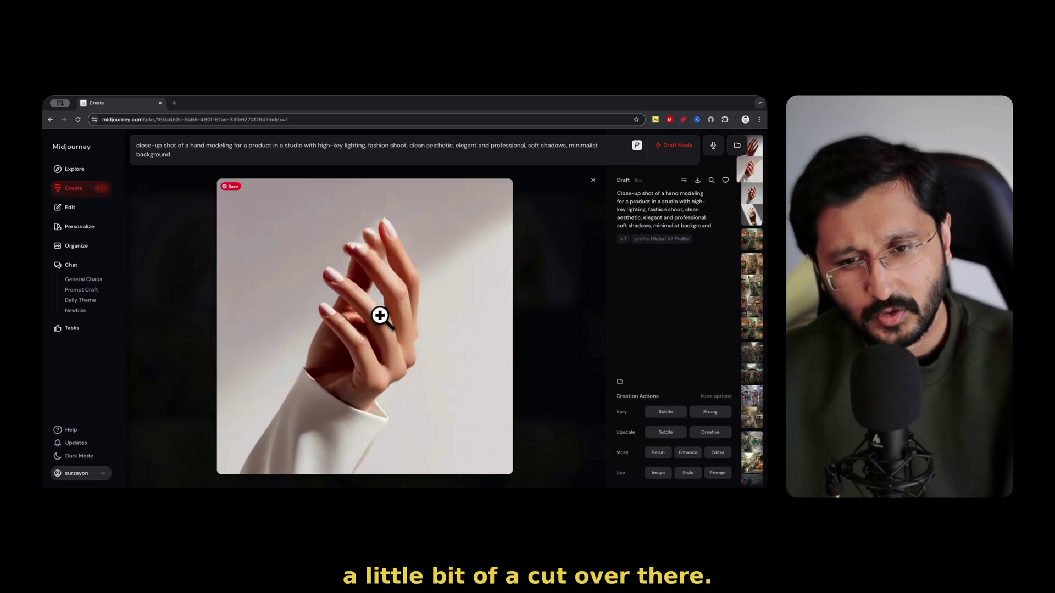
pyautogui.press('Left')
# Apply a subtle upscale to the second drafted hand image, and close the enlarged view.
pyautogui.press('Right')
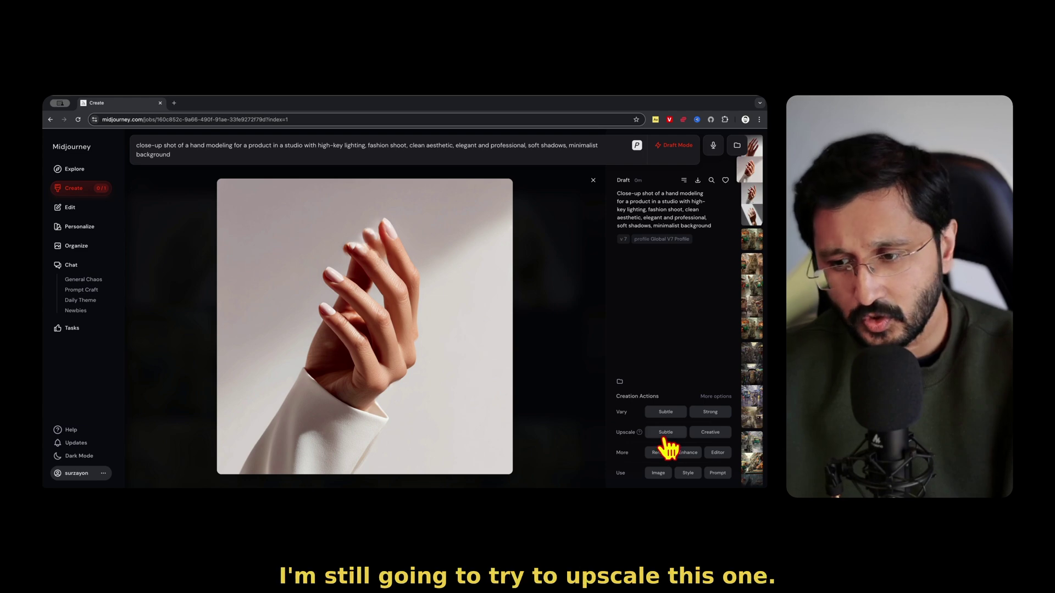
pyautogui.click(665, 434)
pyautogui.click(557, 365)
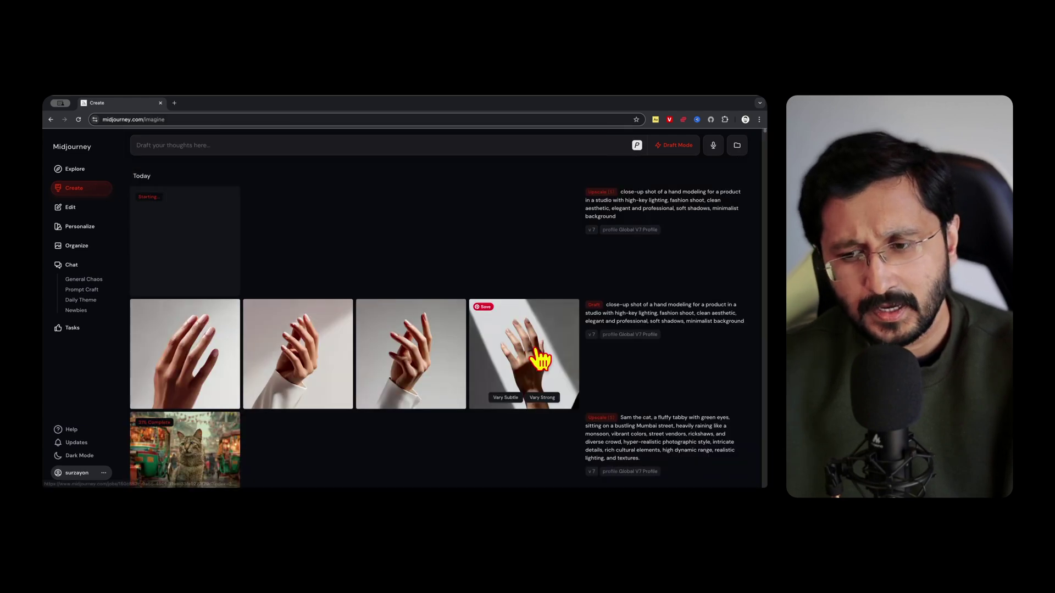
# Compare the in-progress upscale of Sam by the rickshaws with its original fourth image, viewing each enlarged.
pyautogui.scroll(-3, 196, 385)
pyautogui.click(176, 360)
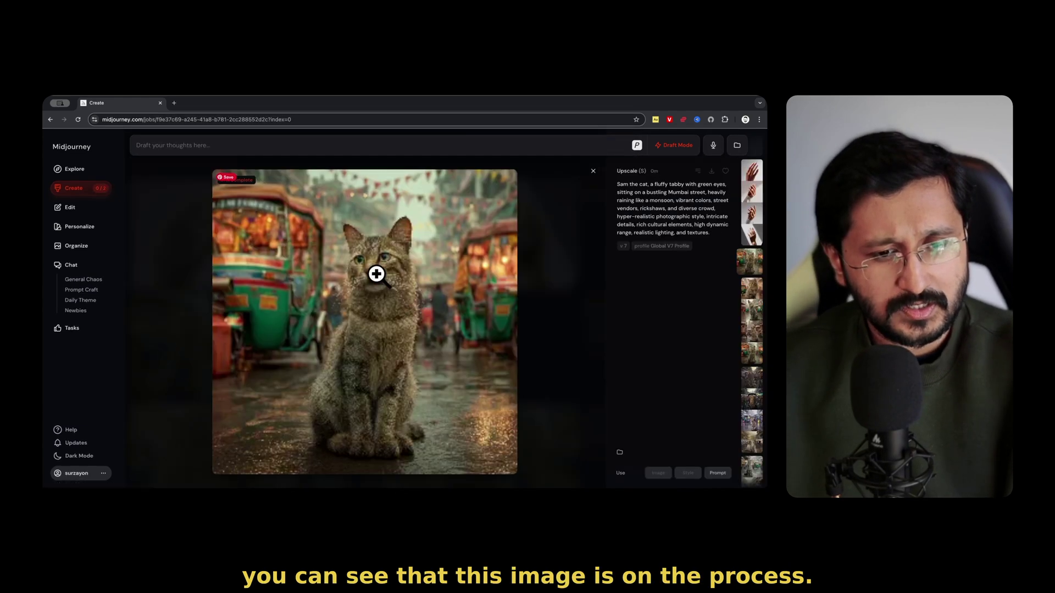
pyautogui.click(552, 354)
pyautogui.scroll(-2, 440, 385)
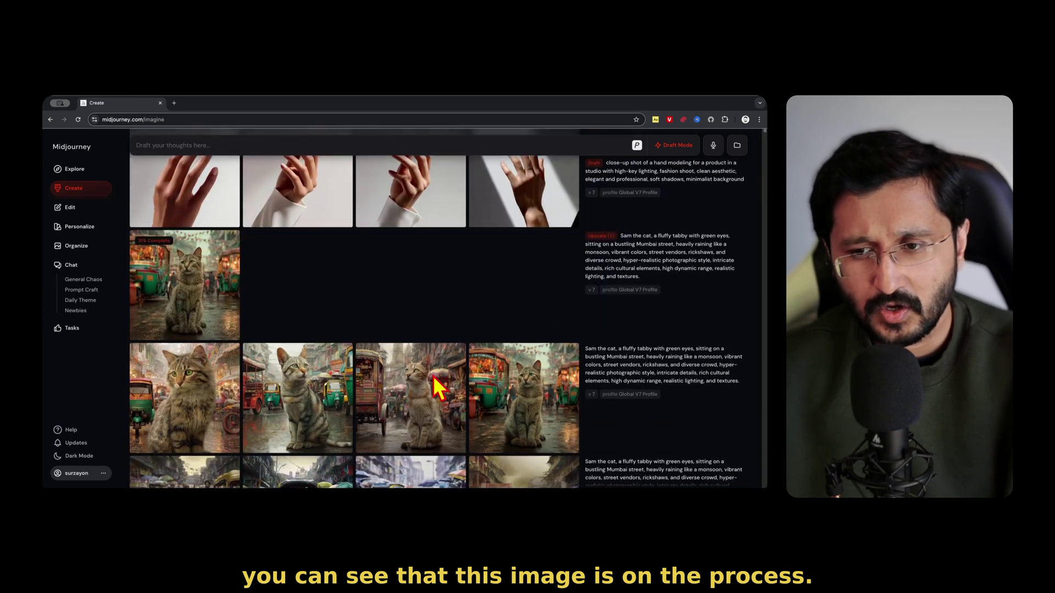
pyautogui.click(538, 409)
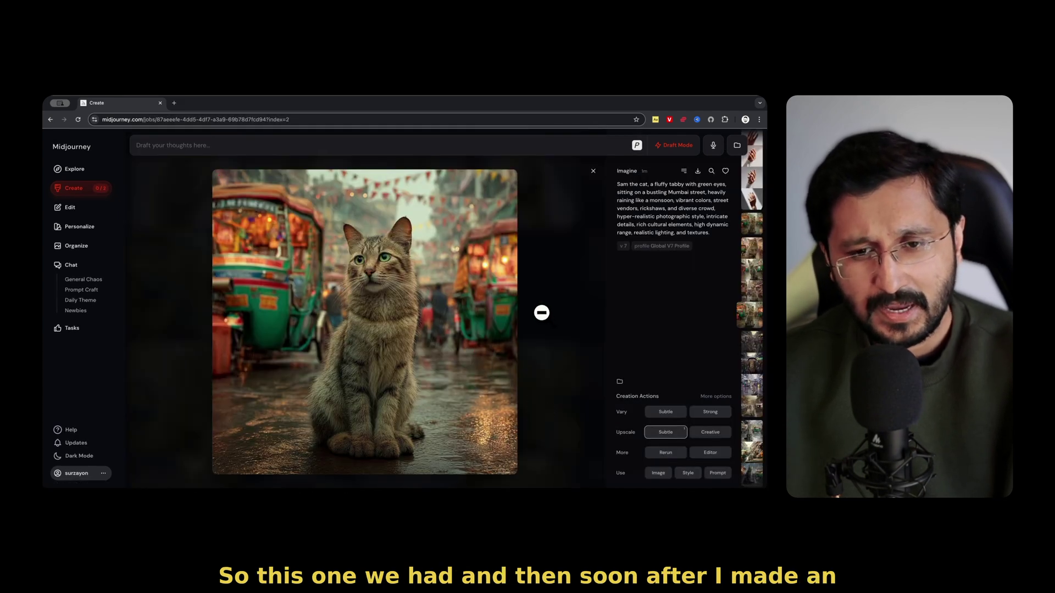
pyautogui.scroll(3, 542, 313)
pyautogui.click(541, 312)
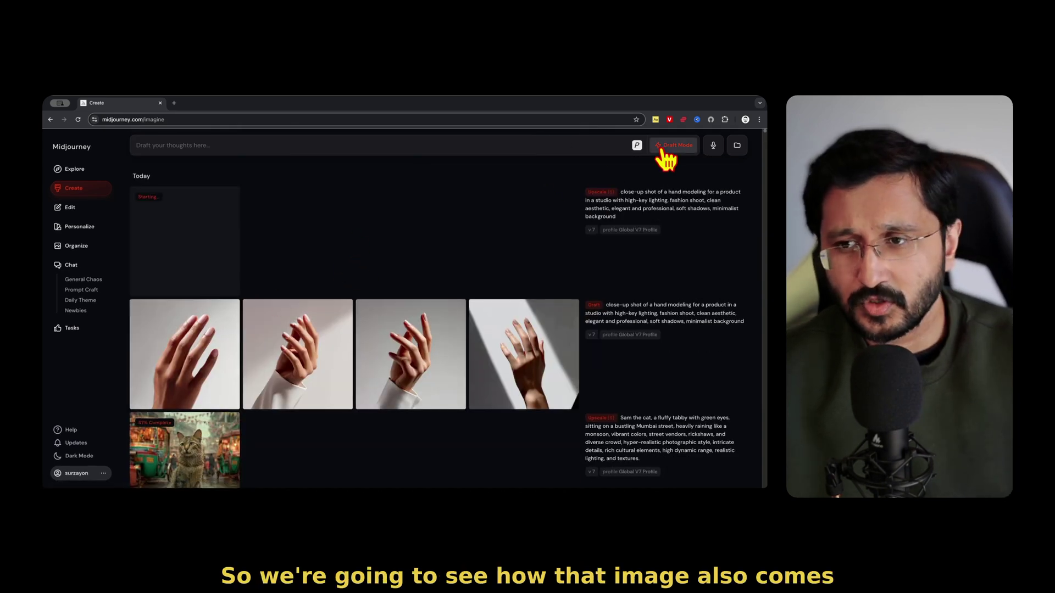
pyautogui.click(661, 150)
pyautogui.click(662, 150)
pyautogui.click(662, 151)
pyautogui.click(661, 152)
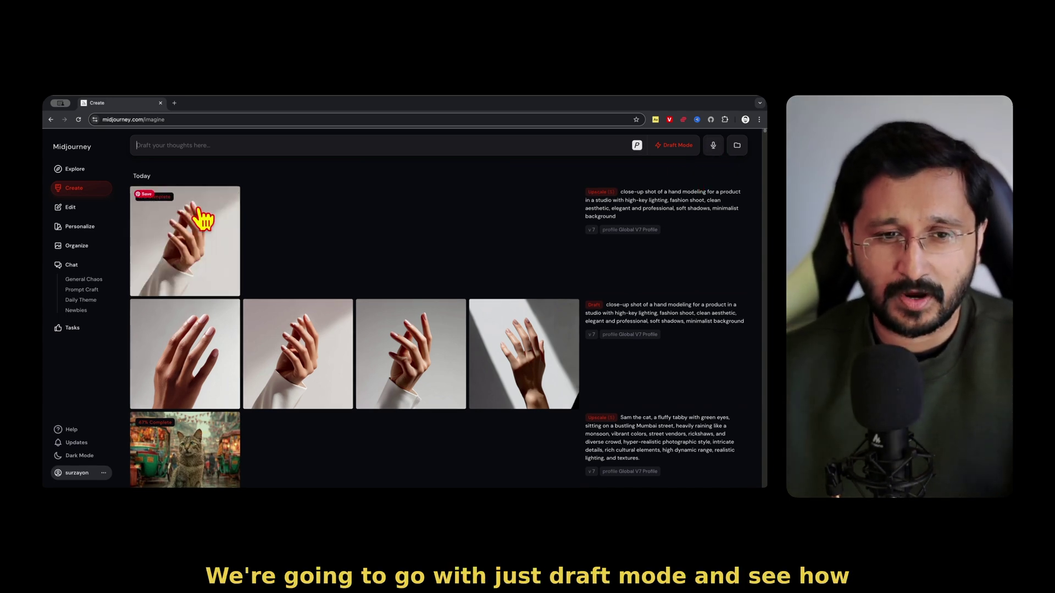
# Inspect the in-progress upscale of the hand enlarged, checking the fingers, and return to the image list.
pyautogui.click(198, 249)
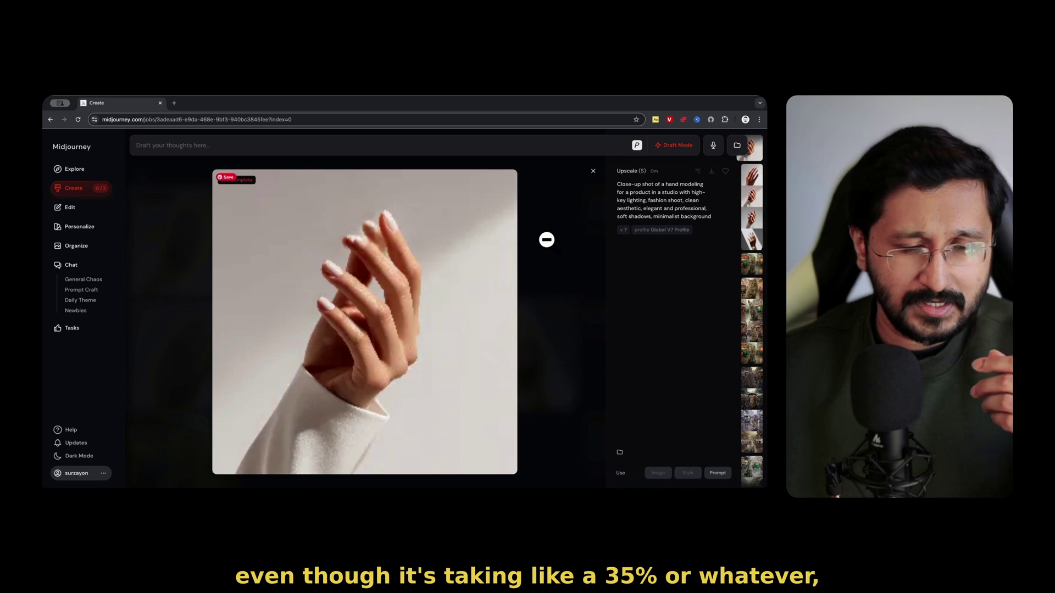
pyautogui.click(539, 280)
pyautogui.click(213, 245)
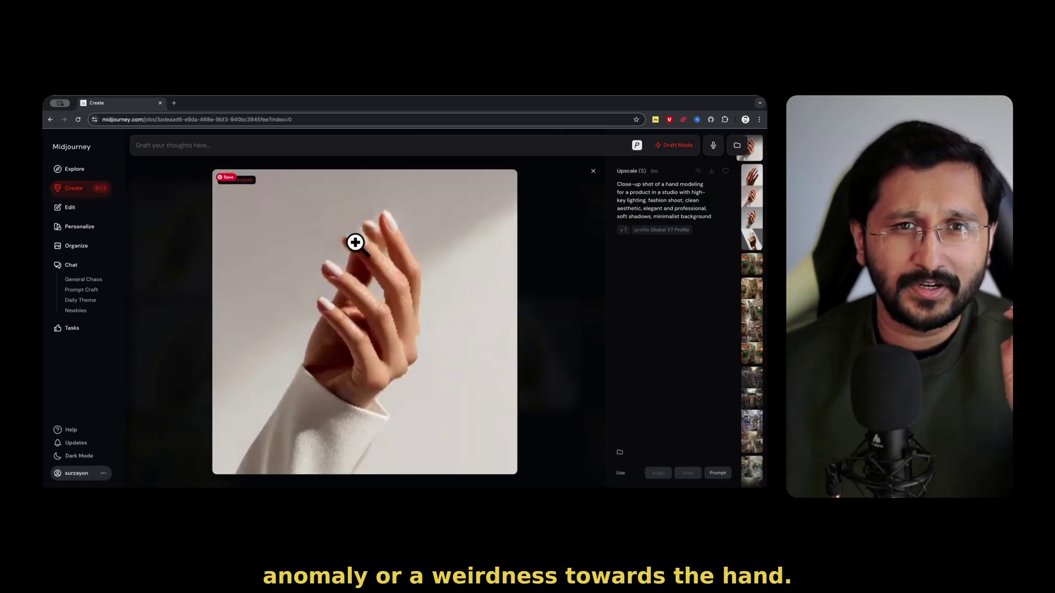
pyautogui.click(540, 249)
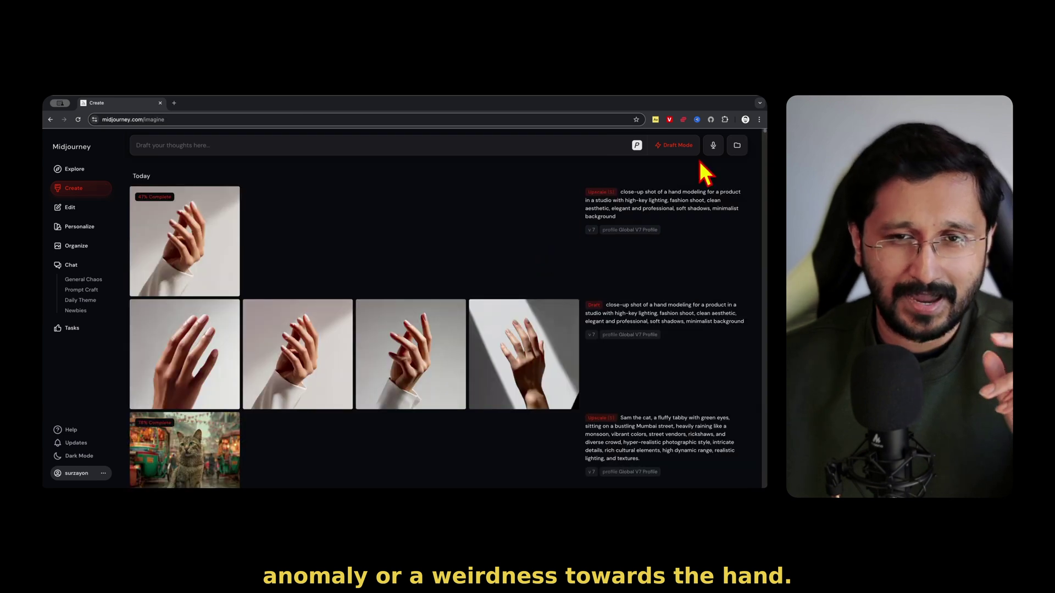
# Voice-prompt a draft close-up portrait of a female fashion model in Rembrandt lighting and avant-garde haute couture, and view the first two images enlarged.
pyautogui.click(713, 148)
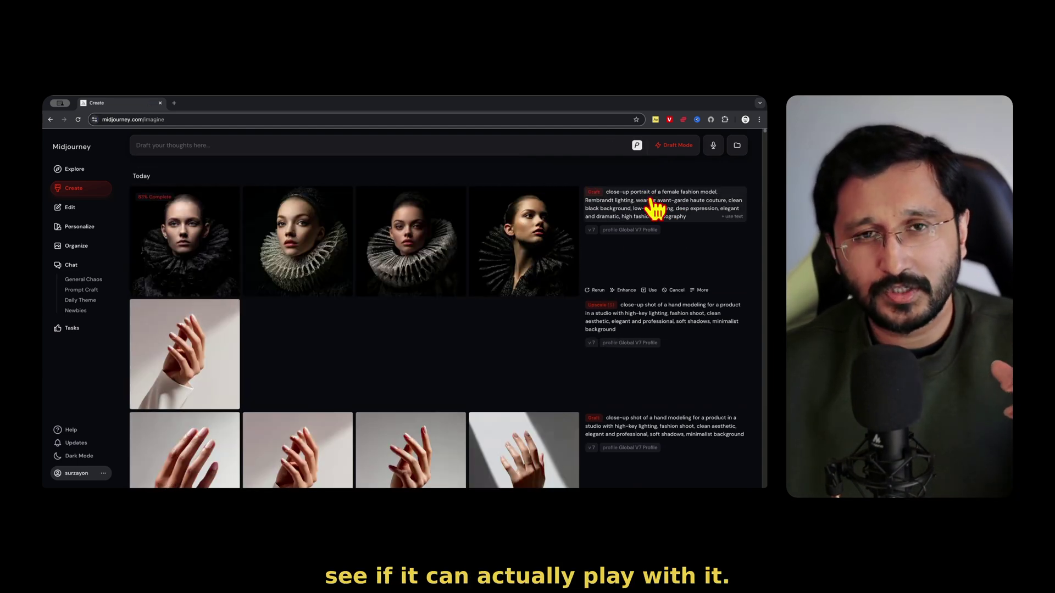
pyautogui.click(307, 270)
pyautogui.click(532, 323)
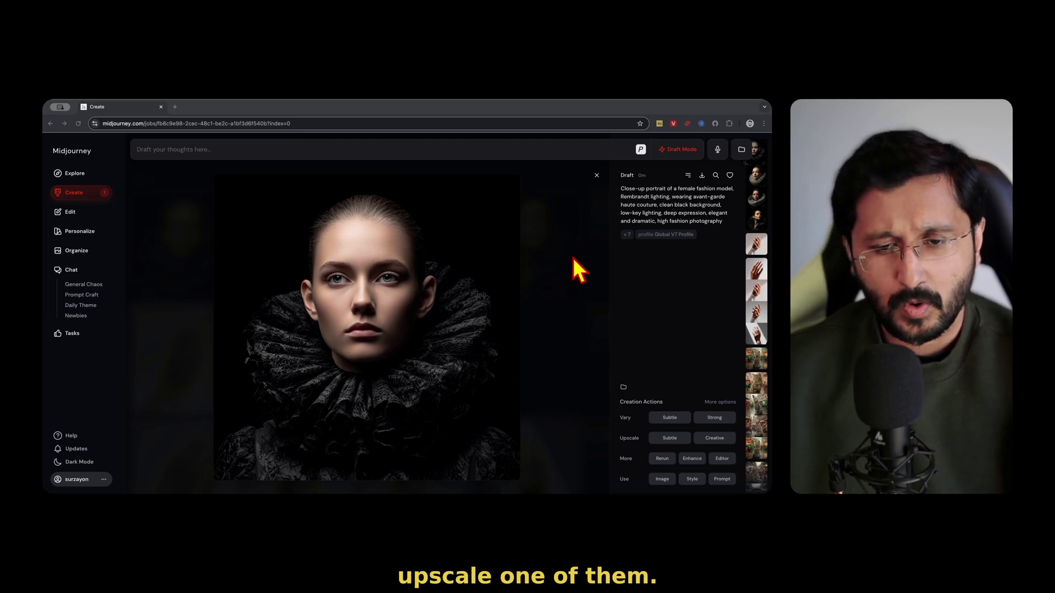
pyautogui.press('Right')
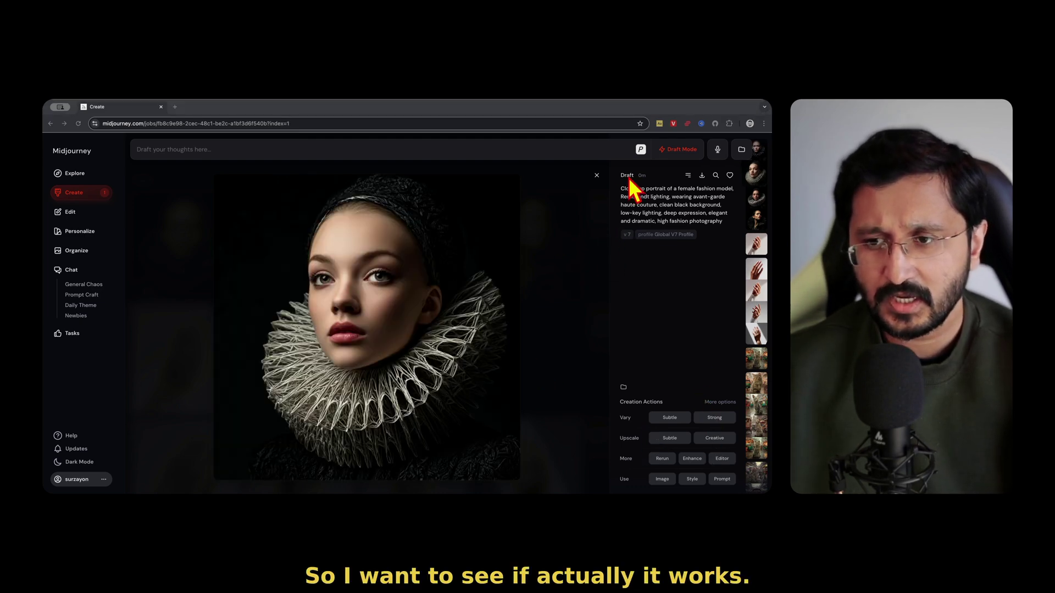
# Turn off personalization and generate the same fashion portrait prompt again in Draft Mode.
pyautogui.click(641, 150)
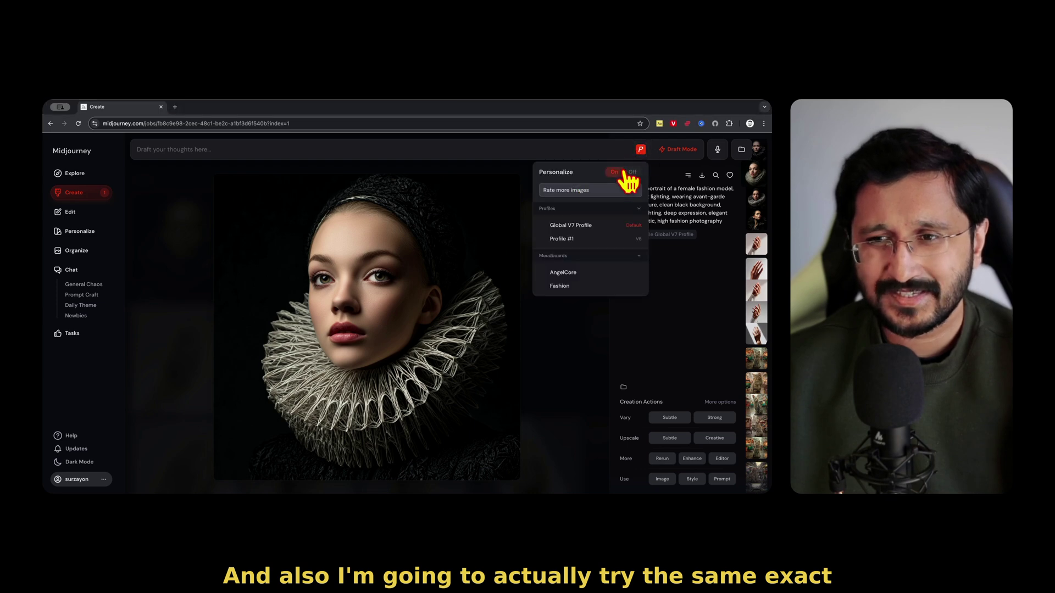
pyautogui.click(632, 173)
pyautogui.click(683, 207)
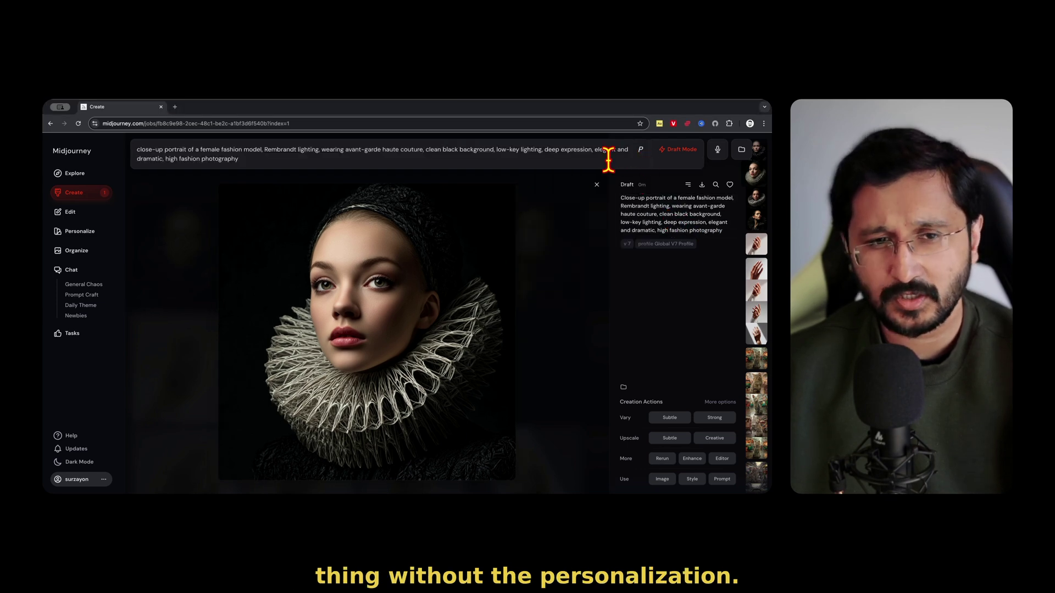
pyautogui.press('Return')
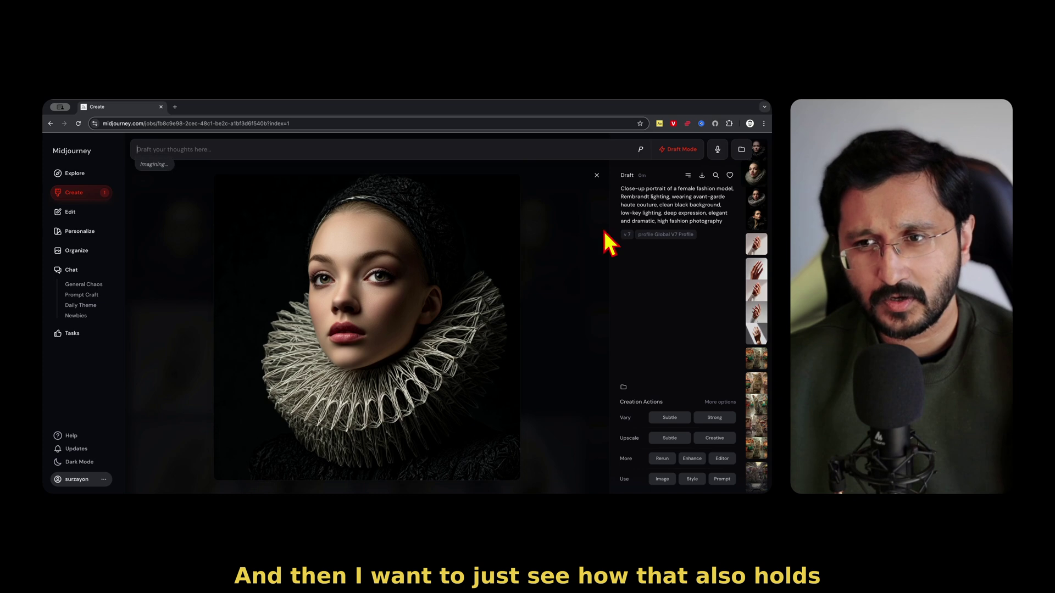
pyautogui.click(518, 298)
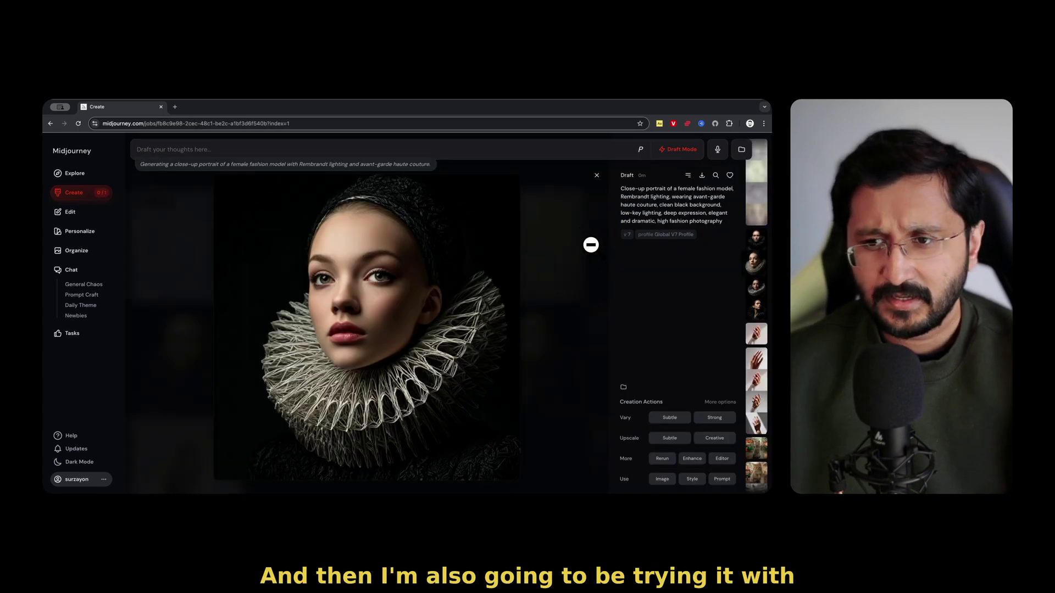
# Reuse the female fashion portrait prompt, turn off Draft Mode and open the generation settings.
pyautogui.click(650, 201)
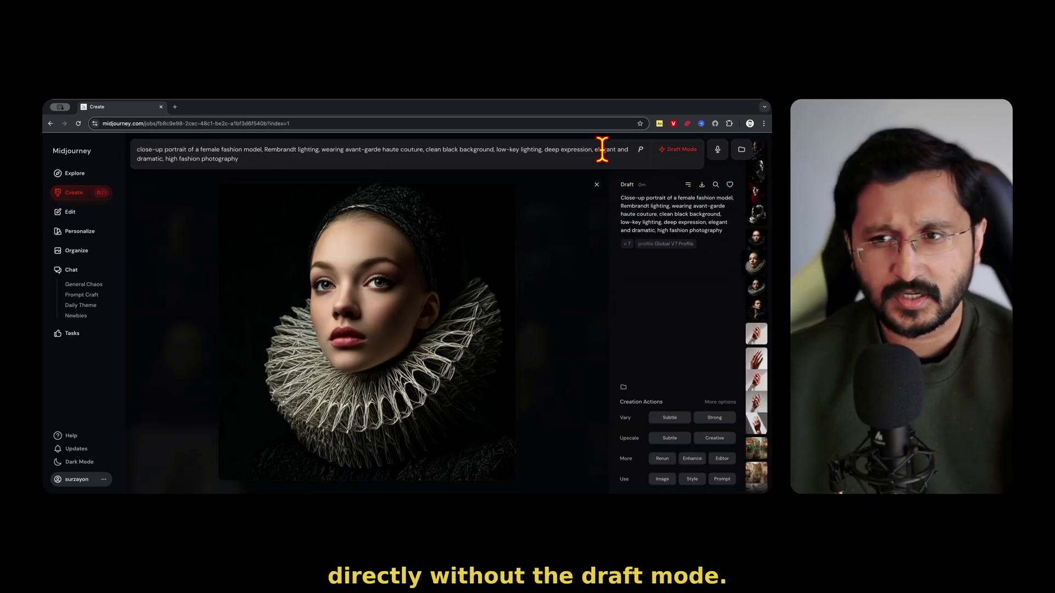
pyautogui.click(678, 150)
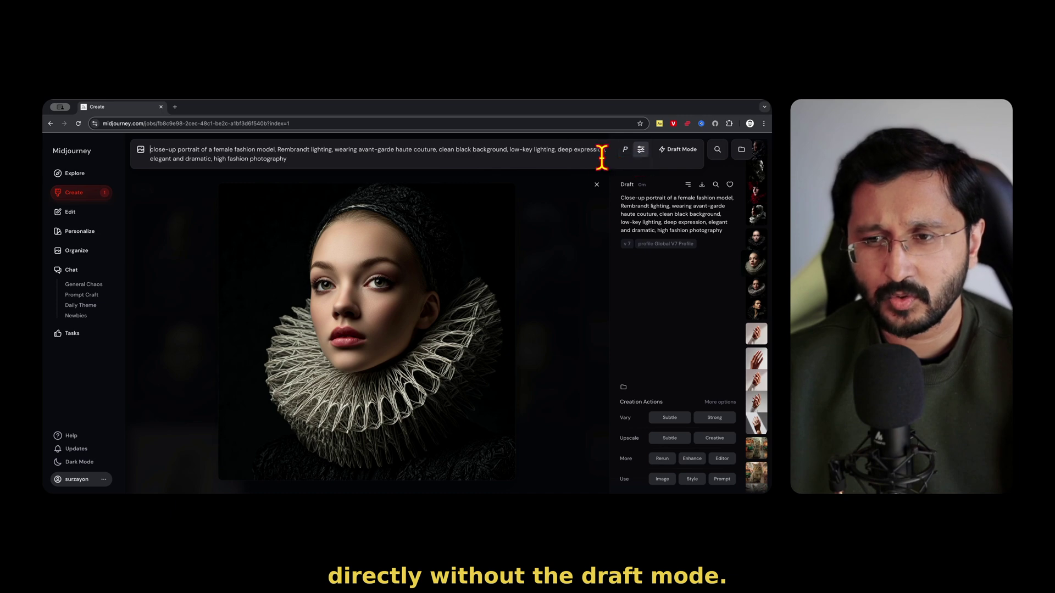
pyautogui.click(641, 151)
# Try model version 6.1 to check whether the Draft option is offered, and switch back to version 7.
pyautogui.click(730, 233)
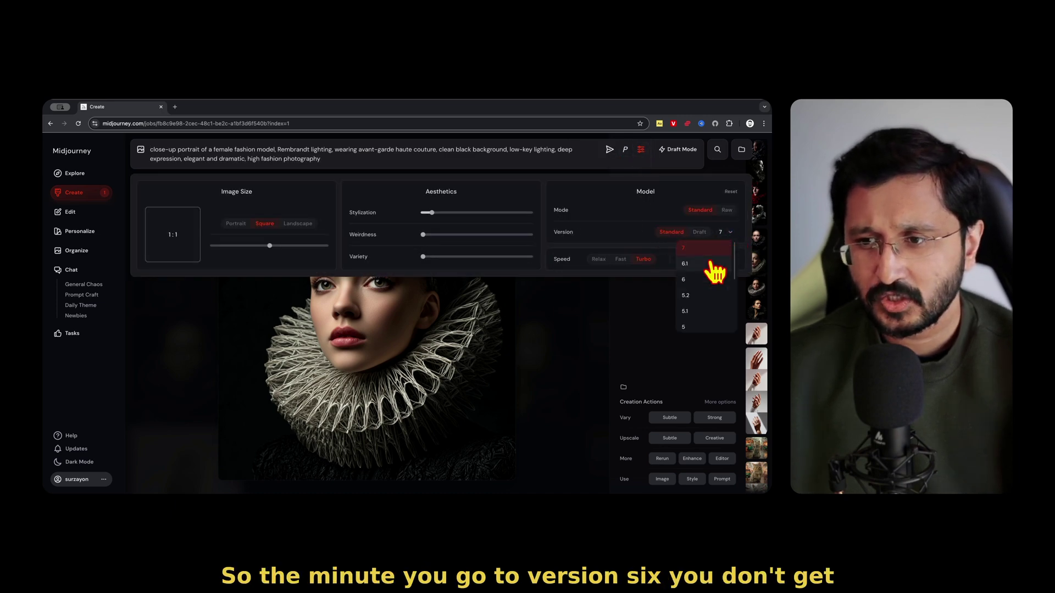
pyautogui.click(709, 264)
pyautogui.click(730, 233)
pyautogui.click(701, 247)
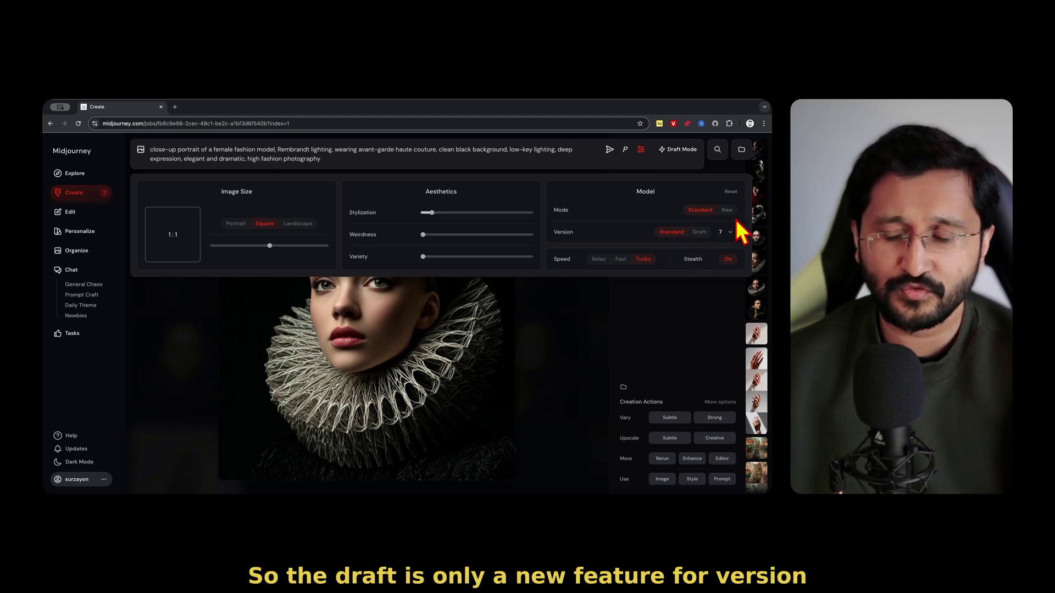
# Set the model version to 6.1, turn off personalization and generate the fashion portrait prompt.
pyautogui.click(727, 233)
pyautogui.click(701, 265)
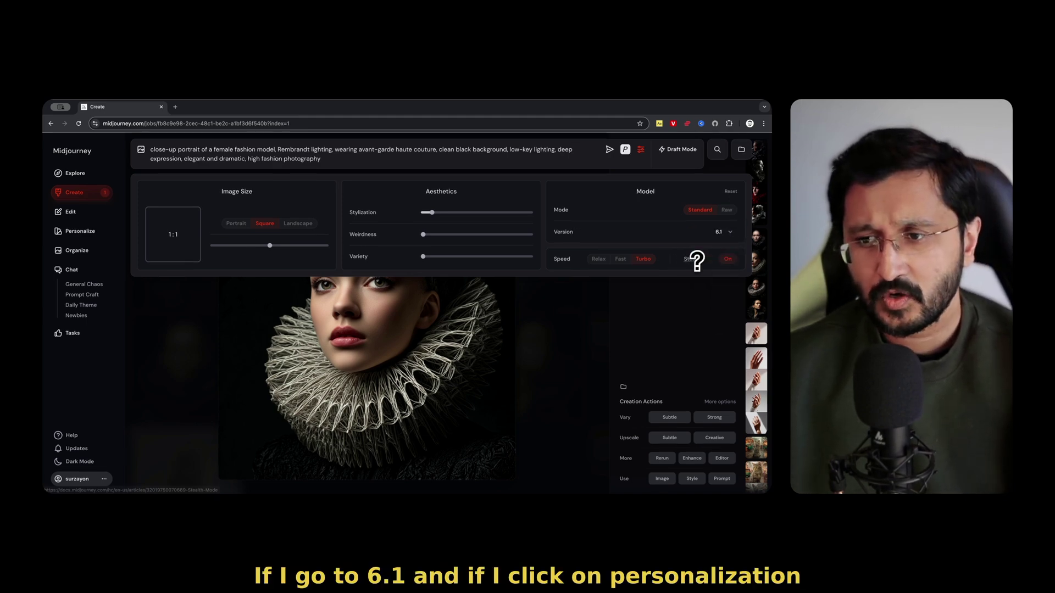
pyautogui.click(625, 150)
pyautogui.click(616, 172)
pyautogui.click(609, 150)
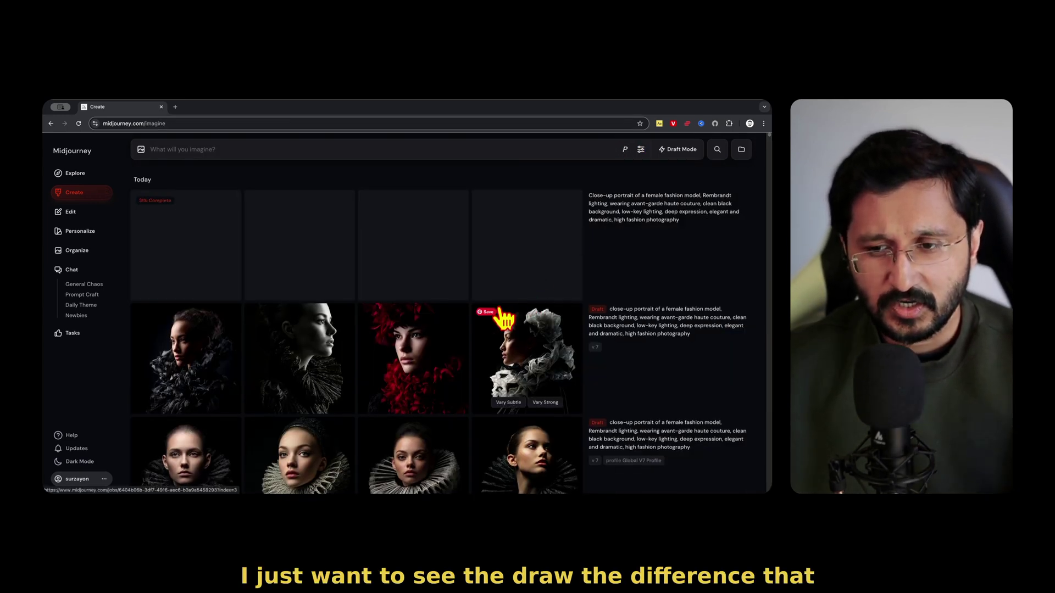
# Compare the new version 6.1 portraits with the two V7 draft sets, viewing the third and second 6.1 images enlarged.
pyautogui.scroll(-1, 501, 313)
pyautogui.scroll(-1, 479, 328)
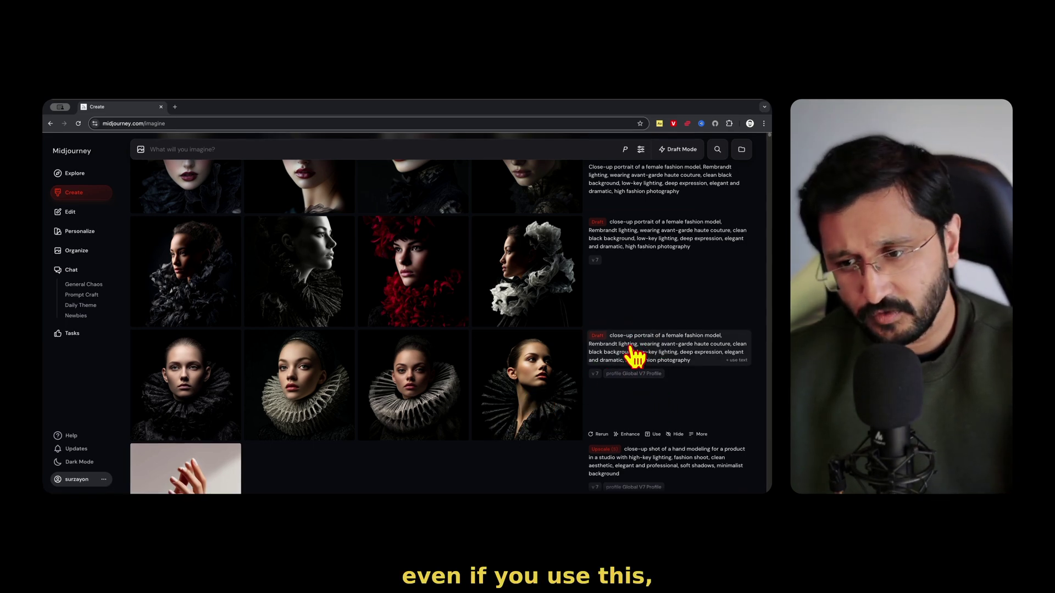
pyautogui.moveTo(631, 346); pyautogui.dragTo(633, 384)
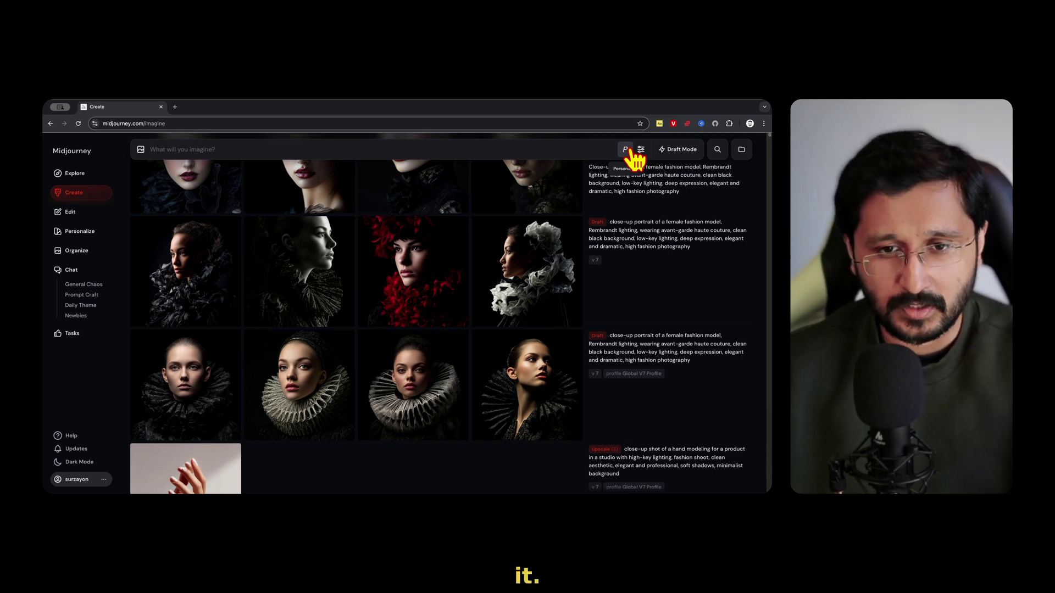
pyautogui.scroll(2, 406, 231)
pyautogui.click(379, 228)
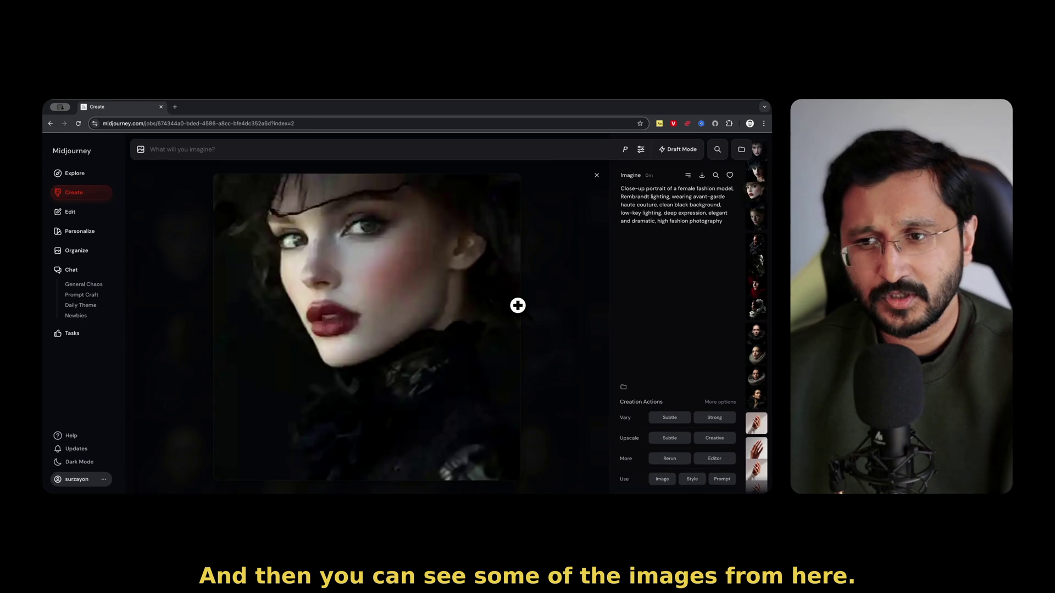
pyautogui.click(571, 269)
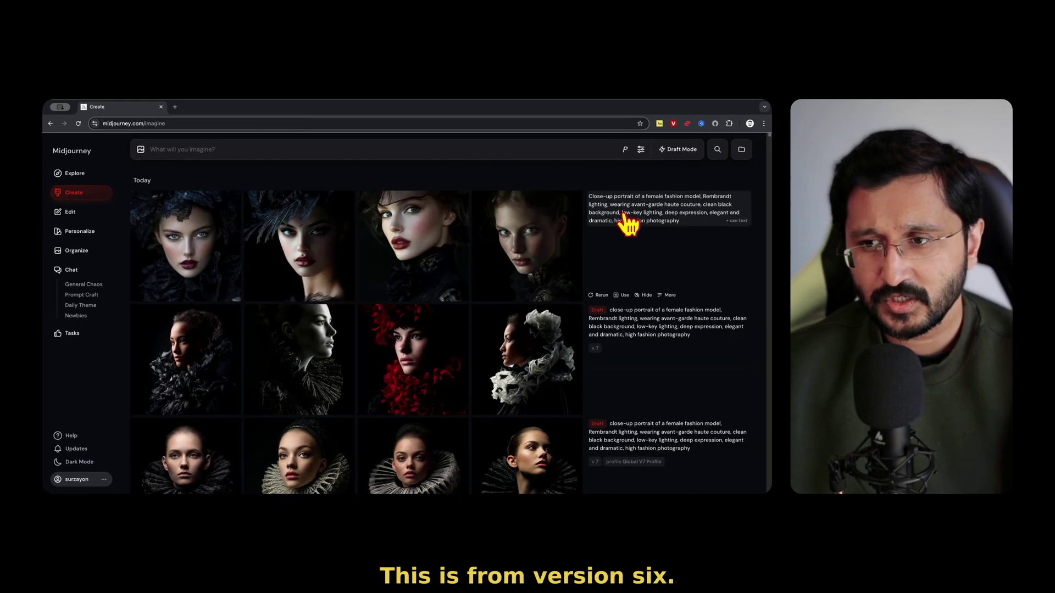
pyautogui.click(370, 245)
pyautogui.scroll(1, 499, 288)
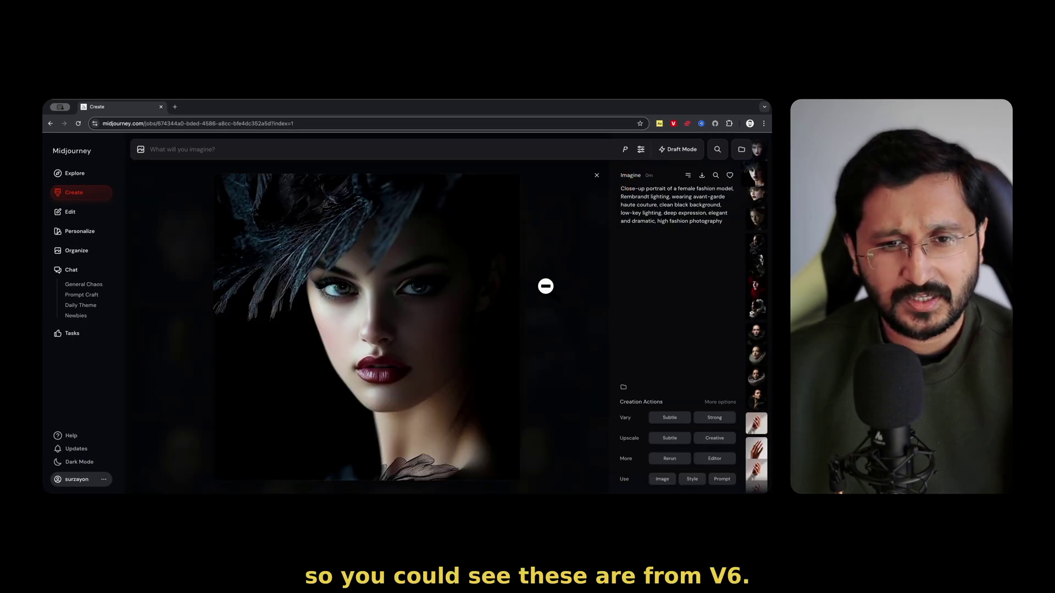
pyautogui.click(544, 285)
# Start a Subtle upscale of the first portrait in the unpersonalized V7 draft set and return to the image list.
pyautogui.scroll(-2, 476, 313)
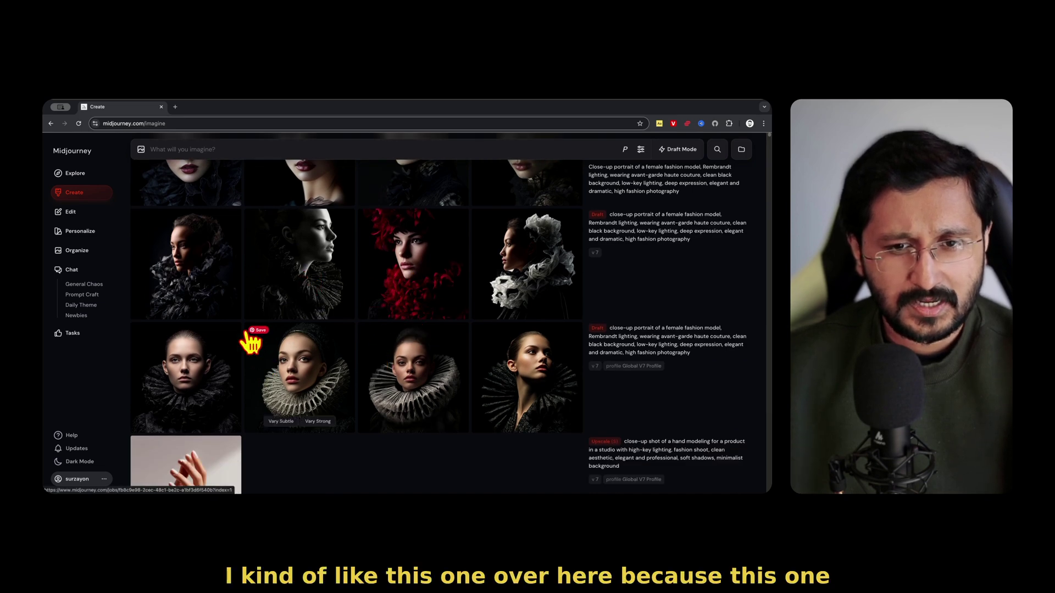
pyautogui.click(170, 264)
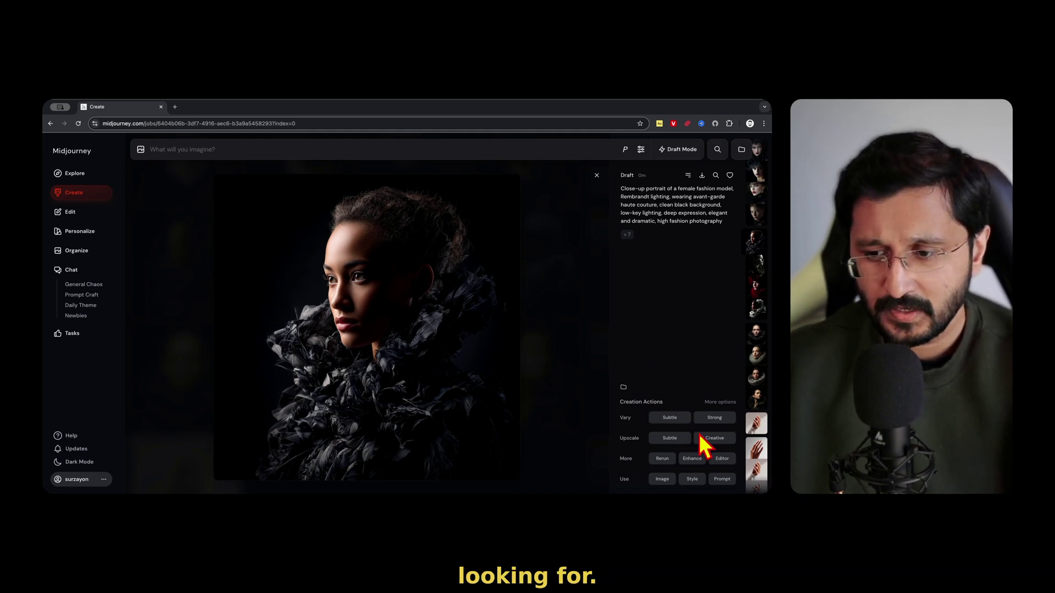
pyautogui.click(665, 439)
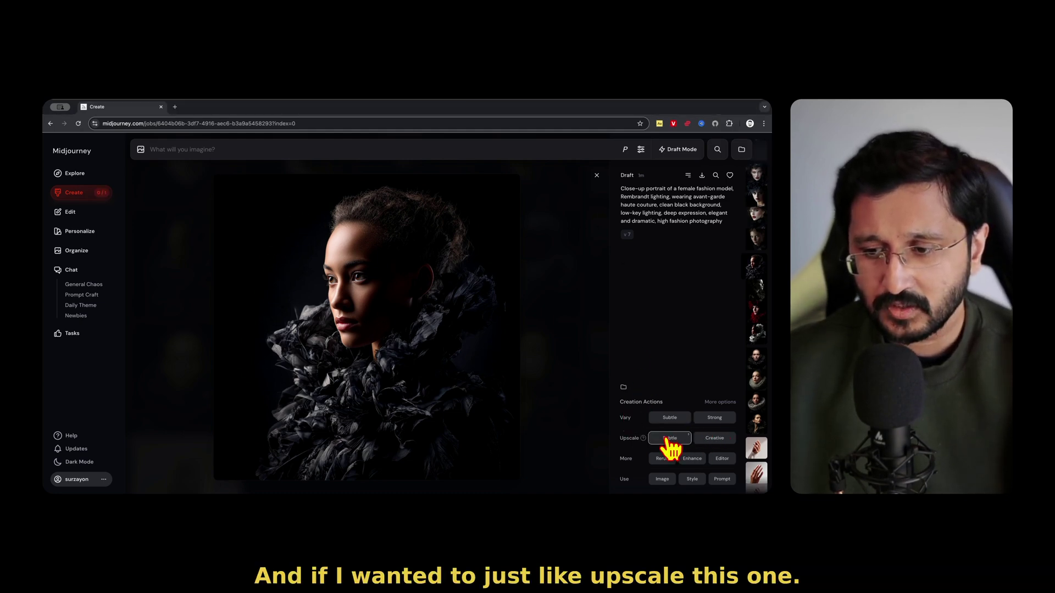
pyautogui.click(560, 267)
# Reuse the upscaled hand's close-up studio prompt and generate it in Draft Mode without personalization.
pyautogui.scroll(-5, 578, 265)
pyautogui.click(170, 252)
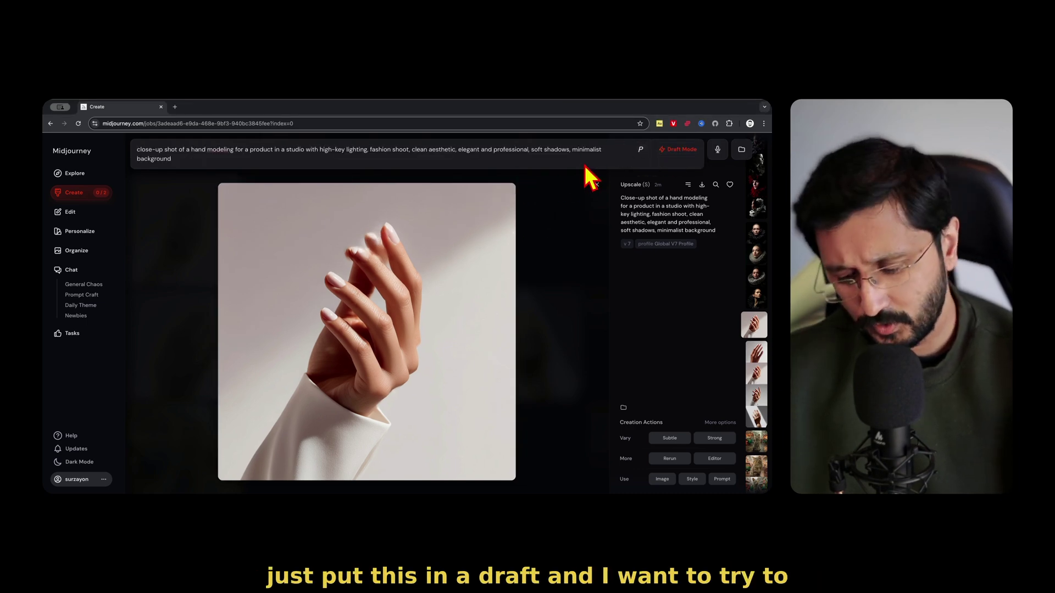
pyautogui.press('Return')
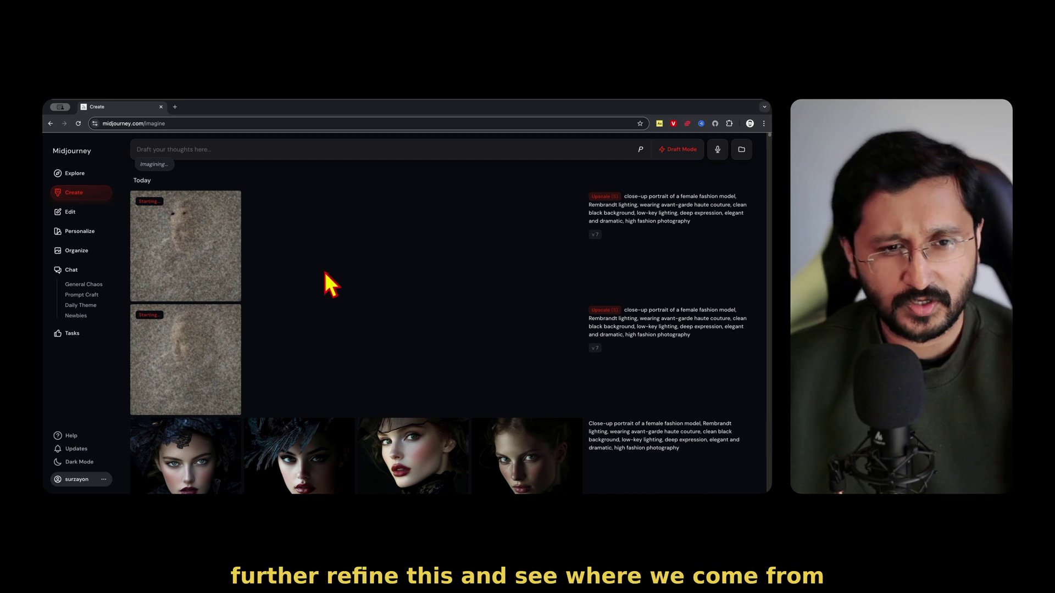
# Inspect the in-progress upscale of the fashion portrait enlarged and return to the image list.
pyautogui.scroll(-3, 231, 341)
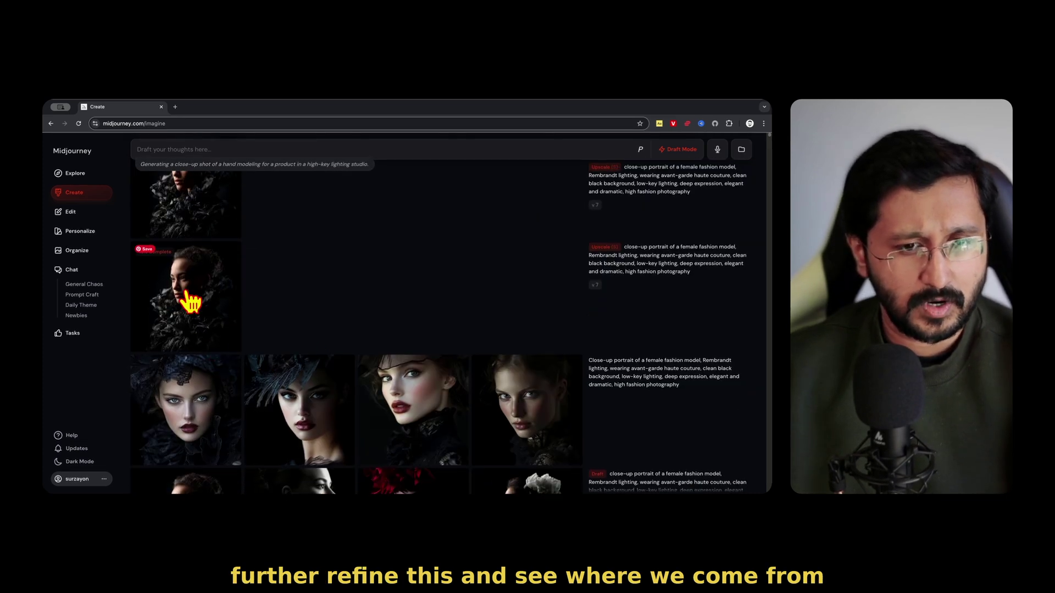
pyautogui.click(186, 290)
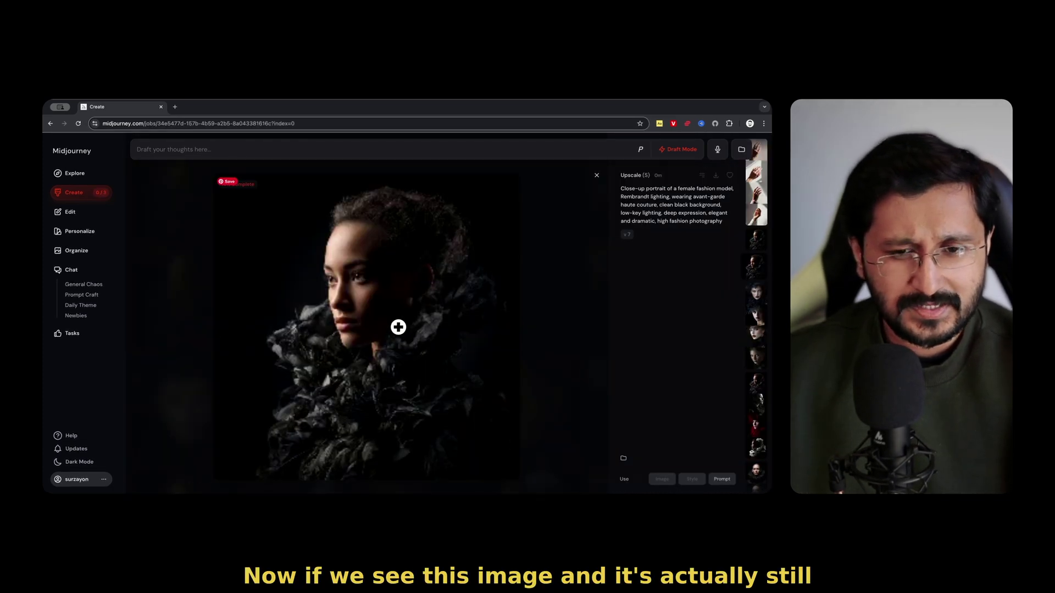
pyautogui.click(560, 279)
pyautogui.scroll(3, 357, 275)
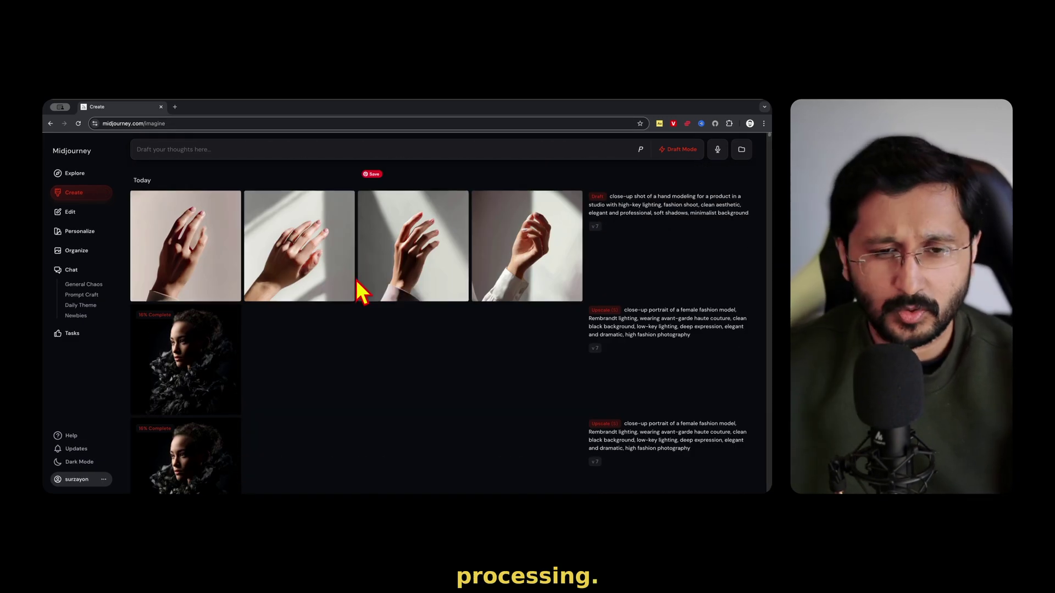
# View the new draft hand images enlarged one after another, checking the fingers, and close the viewer.
pyautogui.click(394, 259)
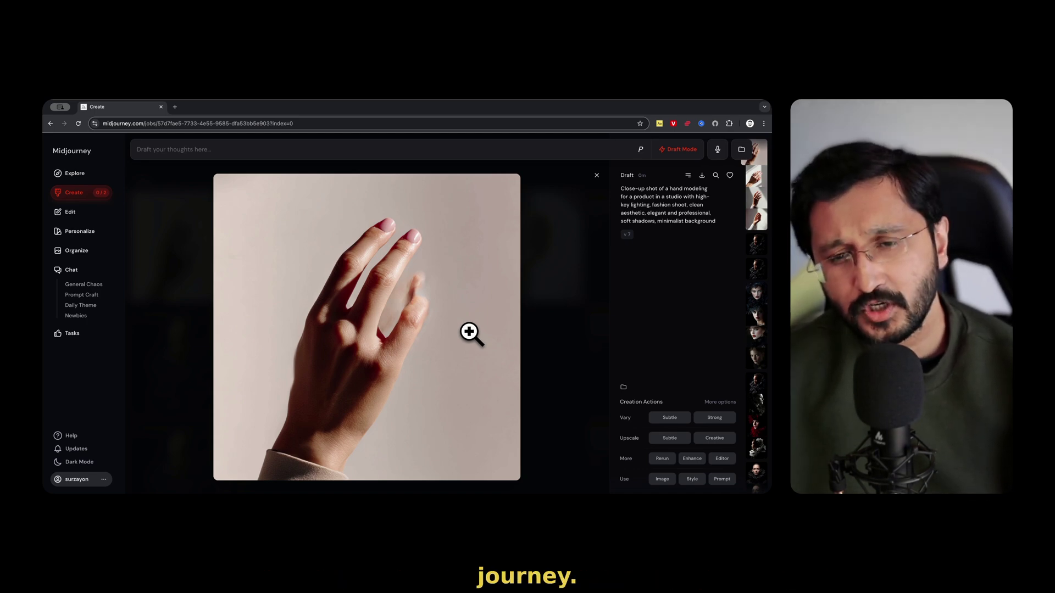
pyautogui.press('Right')
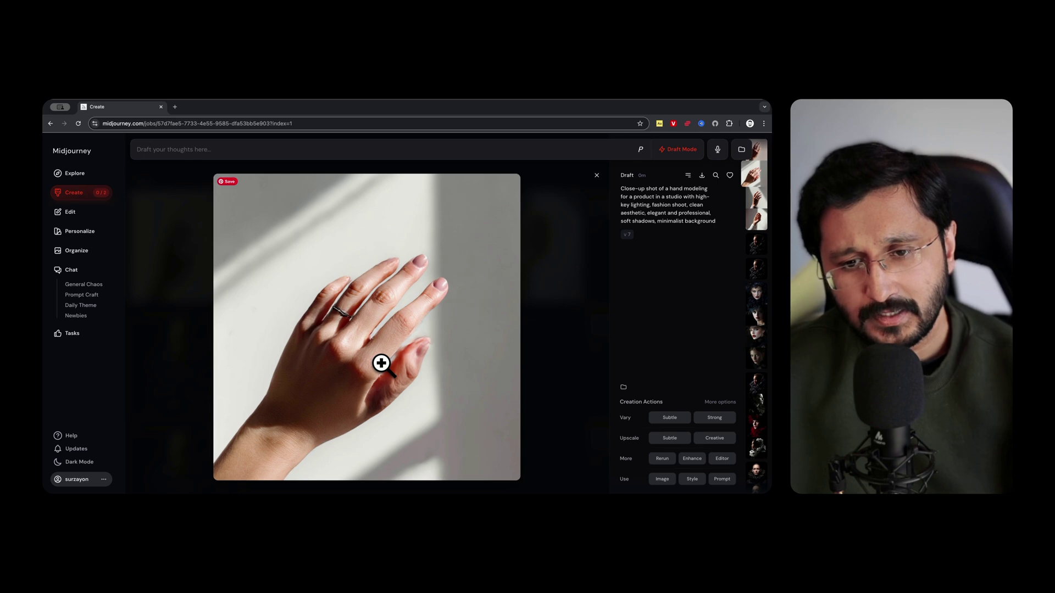
pyautogui.press('Right')
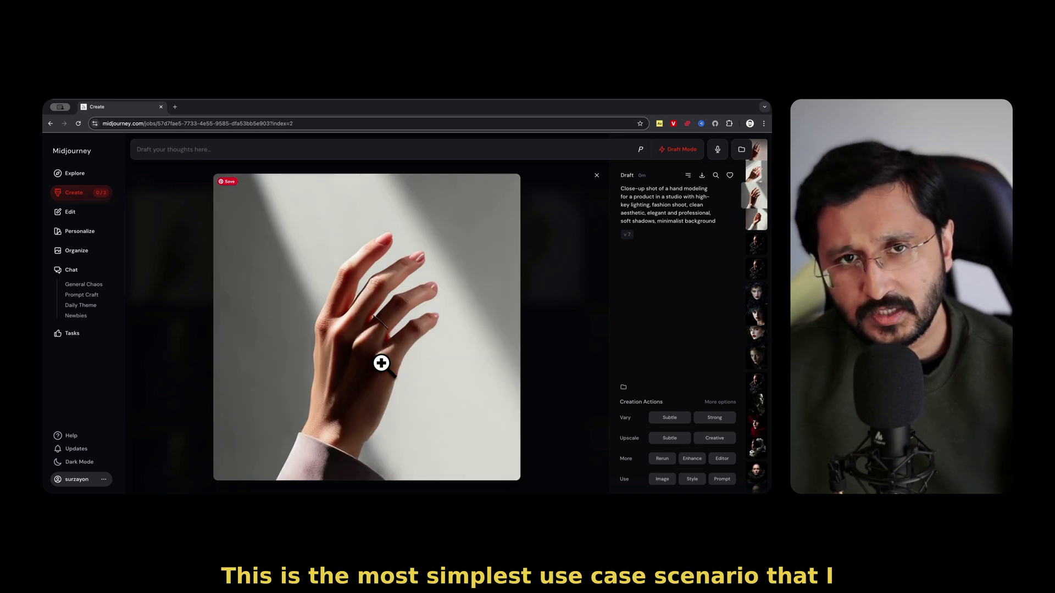
pyautogui.press('Right')
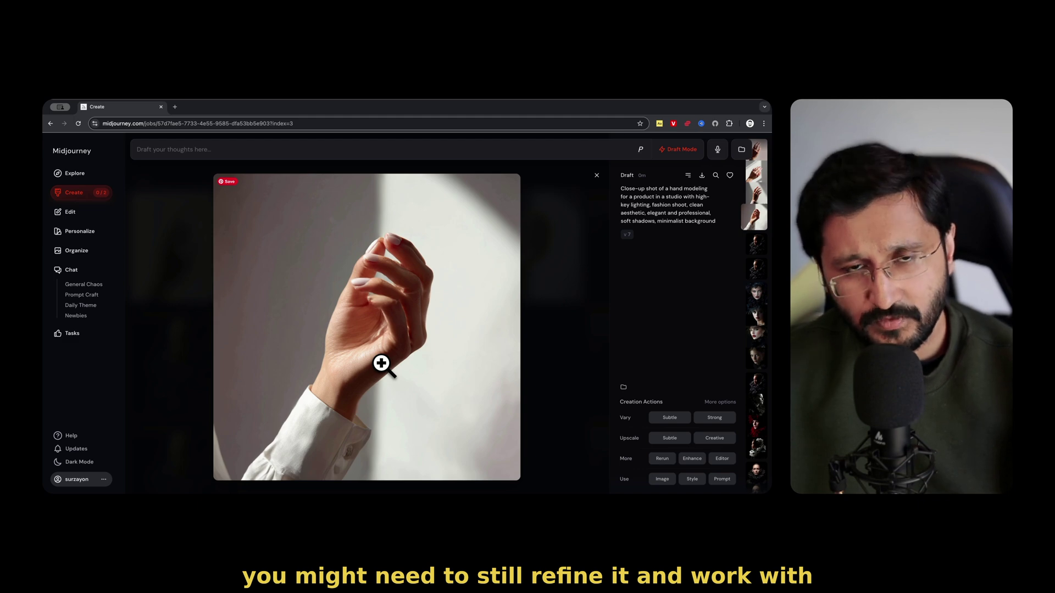
pyautogui.press('Escape')
# Find the earlier images of a lone traveler in a desert sandstorm and reuse their prompt.
pyautogui.scroll(-3, 124, 368)
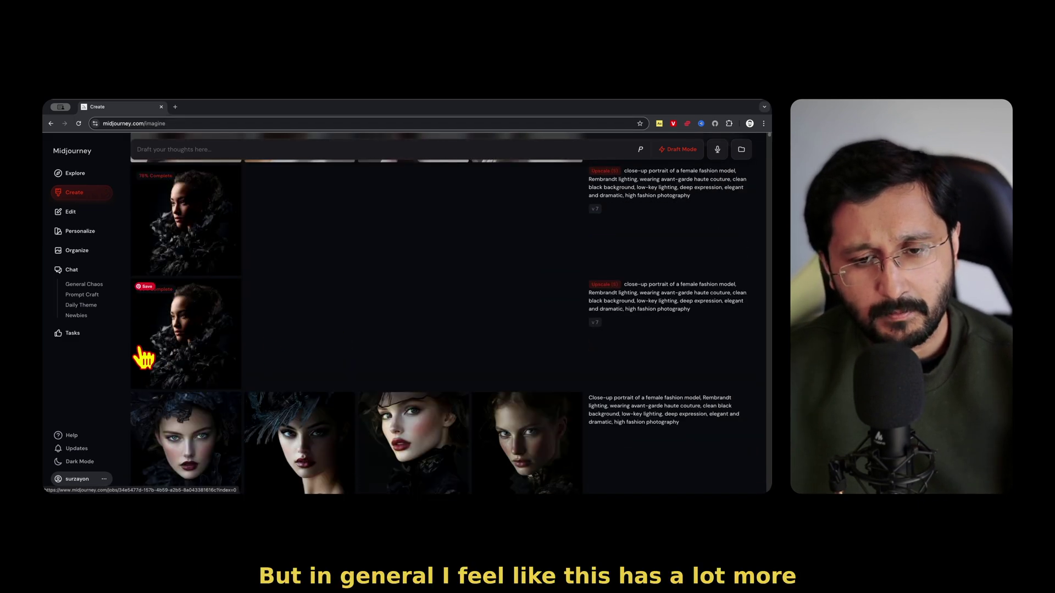
pyautogui.scroll(1, 228, 350)
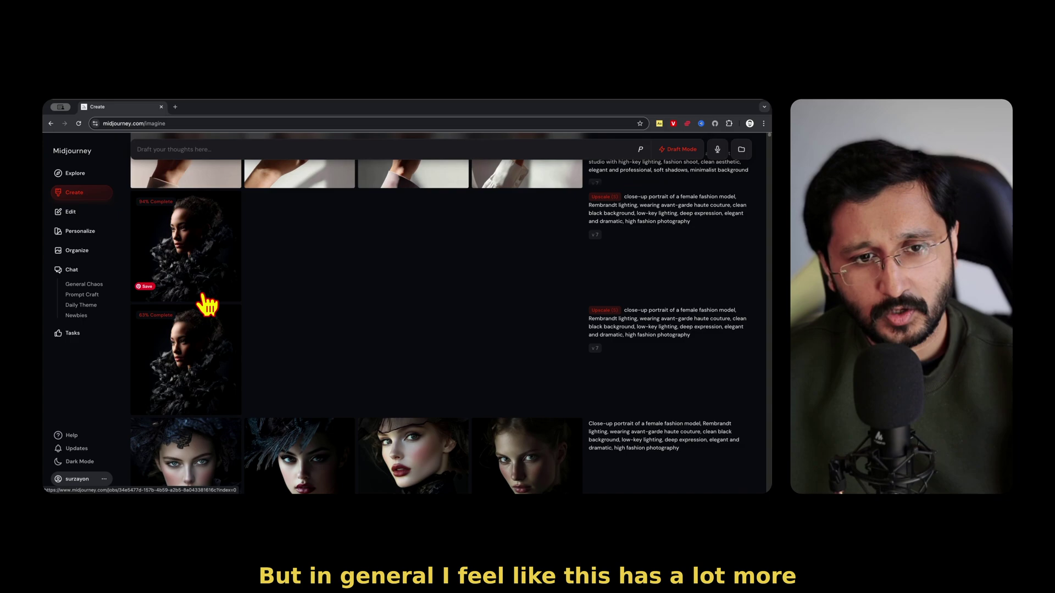
pyautogui.scroll(-20, 365, 350)
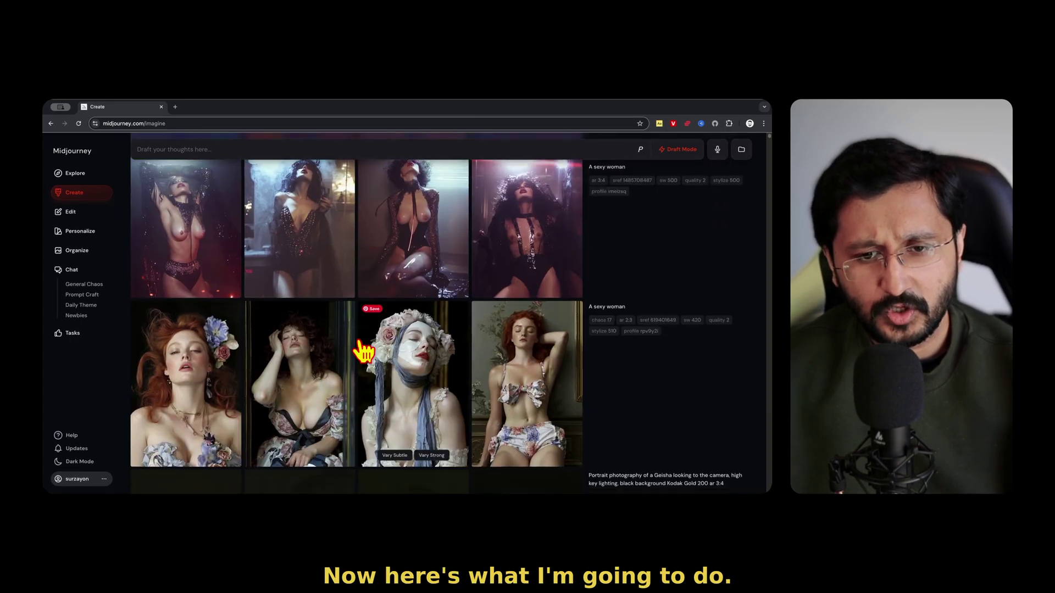
pyautogui.scroll(-10, 363, 350)
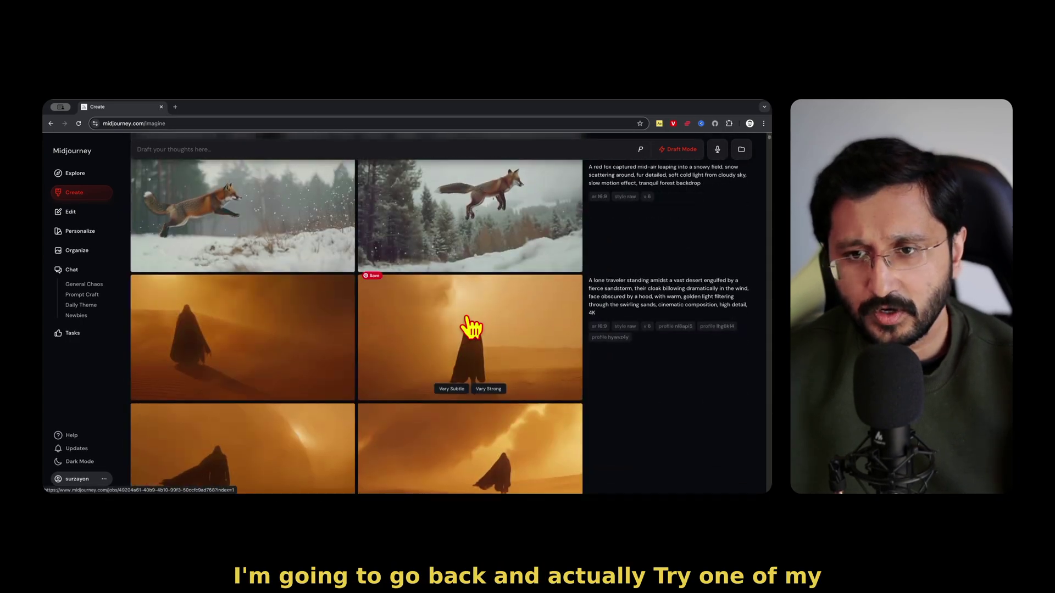
pyautogui.scroll(-5, 468, 330)
pyautogui.click(615, 195)
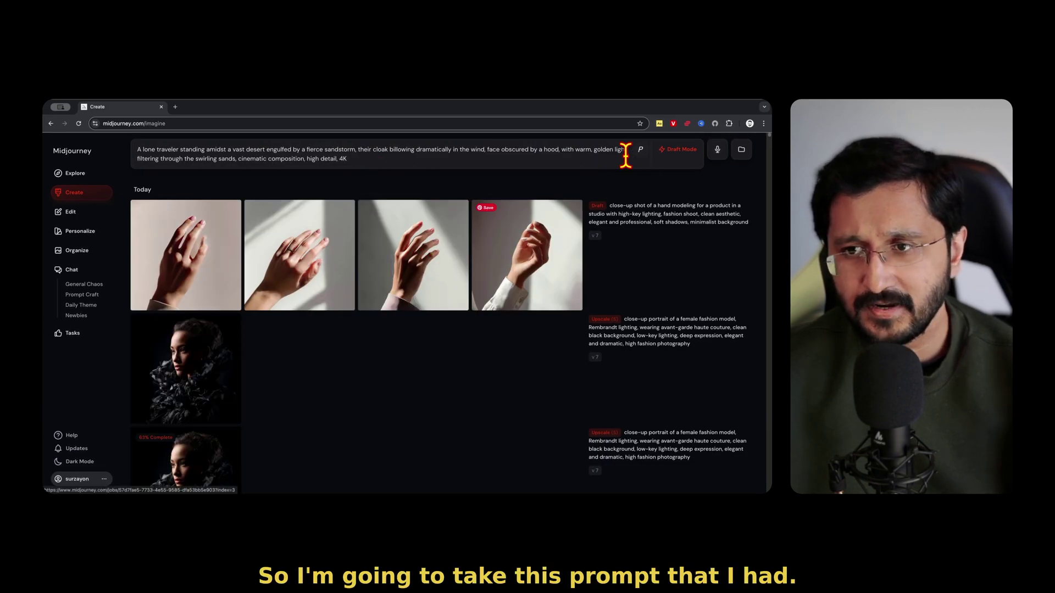
# Turn off Draft Mode, personalize with the Fashion moodboard and generate the lone traveler prompt.
pyautogui.click(665, 156)
pyautogui.click(625, 153)
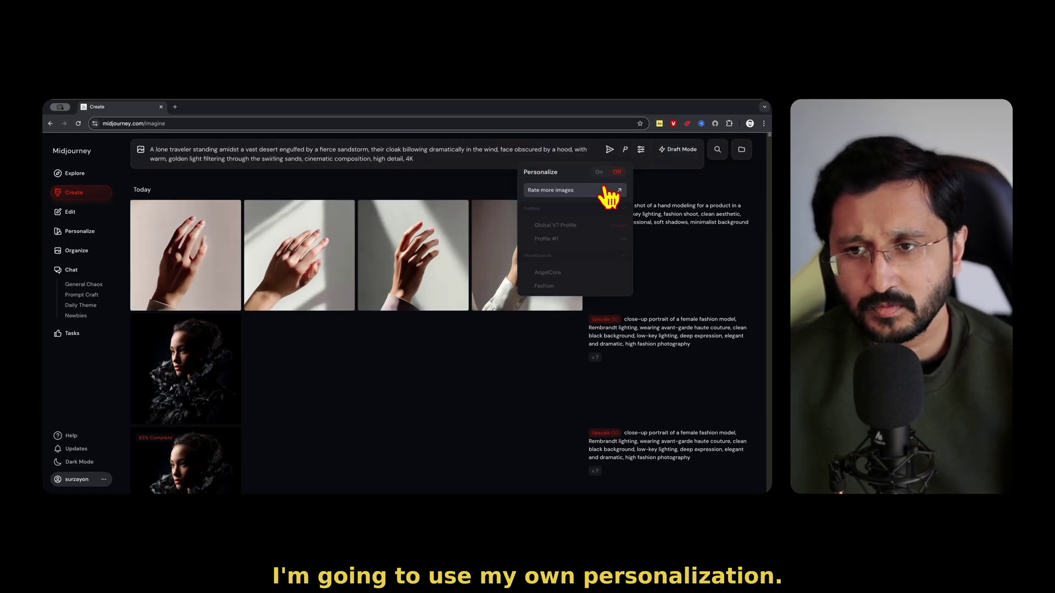
pyautogui.click(544, 285)
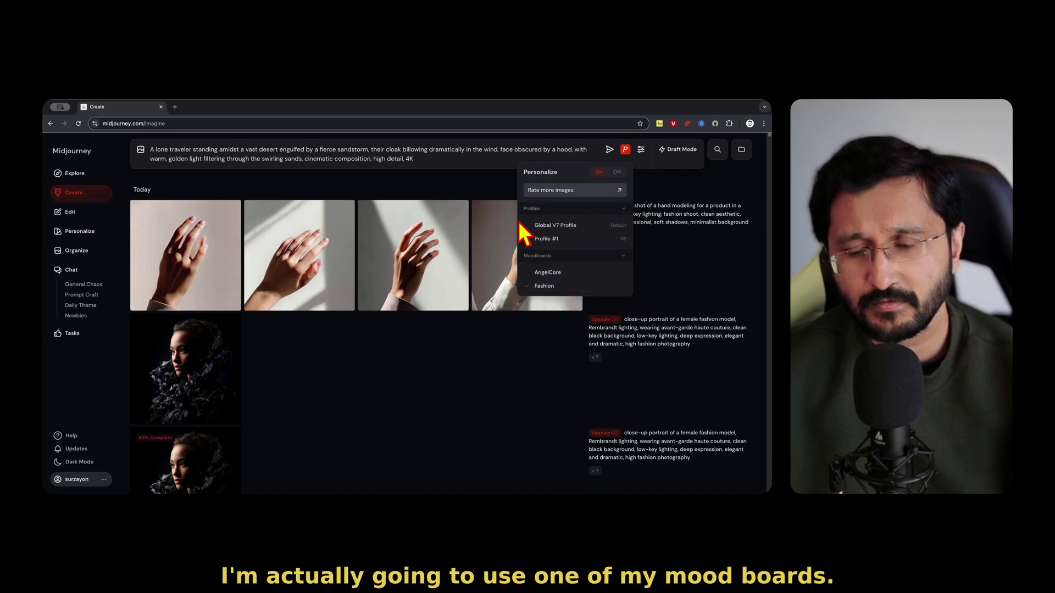
pyautogui.click(438, 162)
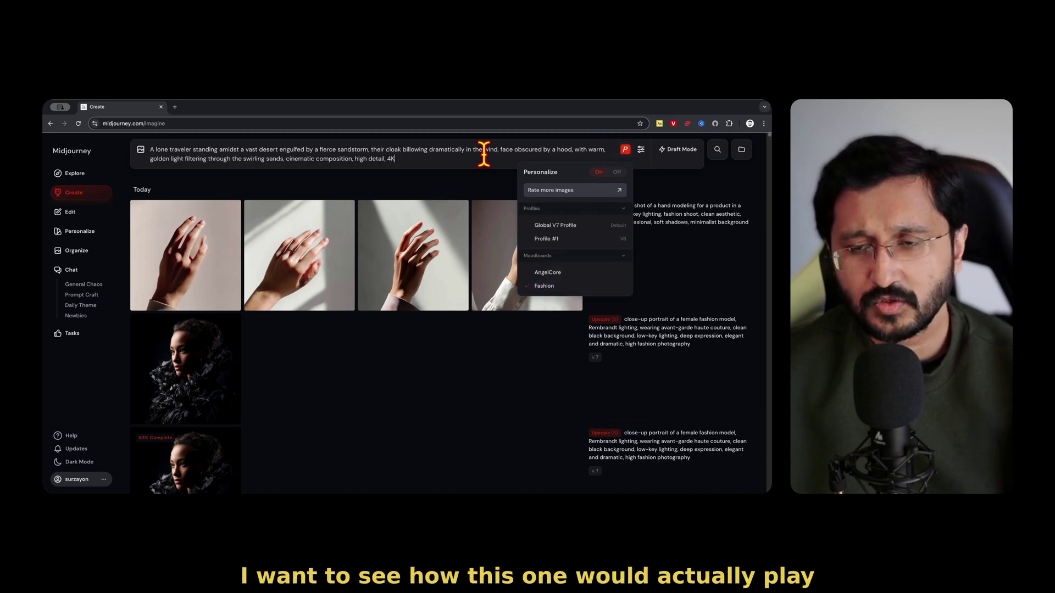
pyautogui.write('\\')
pyautogui.press('Return')
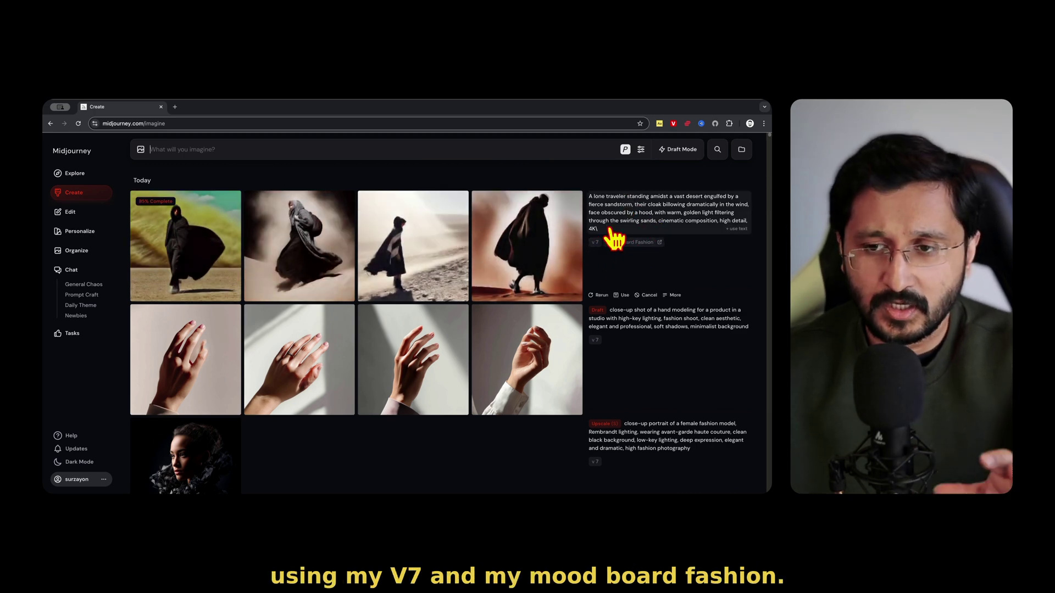
# Reuse the lone traveler prompt, switch personalization from the Fashion moodboard to the Global V7 Profile and generate the images.
pyautogui.click(611, 231)
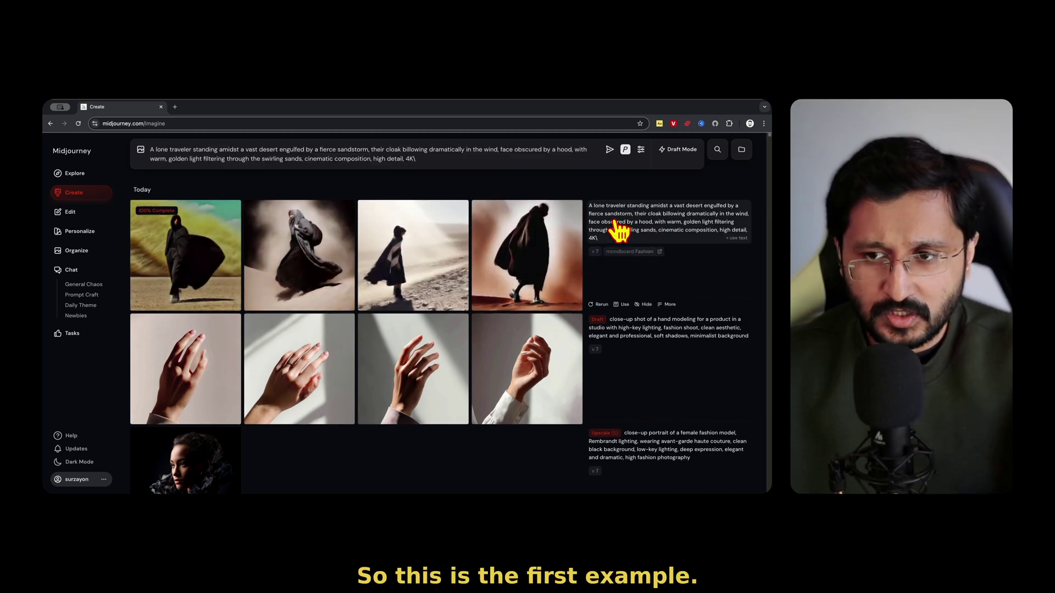
pyautogui.click(626, 155)
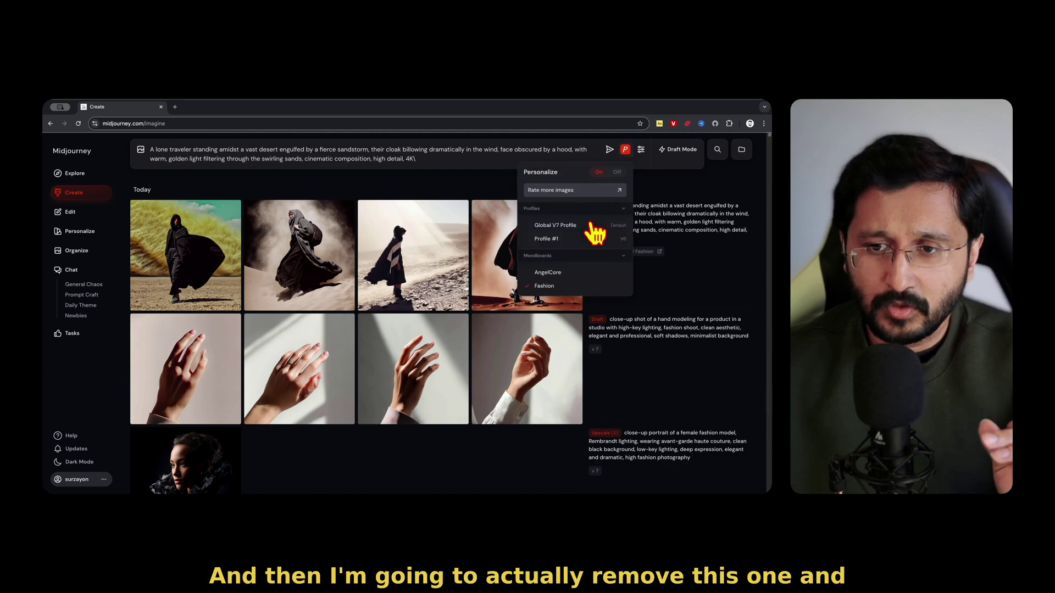
pyautogui.click(544, 287)
pyautogui.click(686, 225)
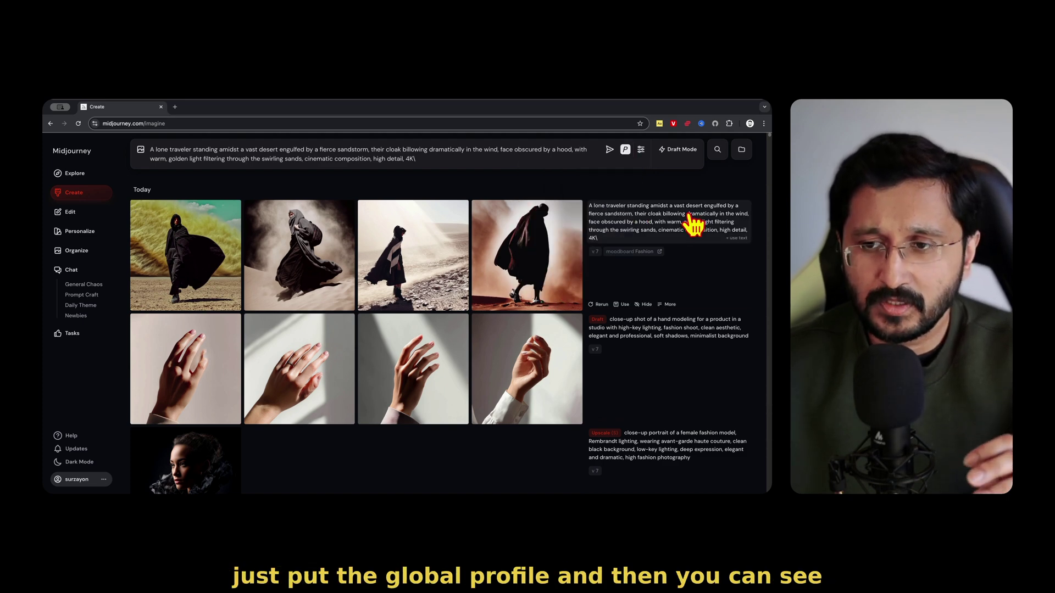
pyautogui.click(609, 150)
# Compare the Fashion moodboard travelers enlarged and apply a Subtle upscale to the cloaked figure carrying a backpack.
pyautogui.click(217, 352)
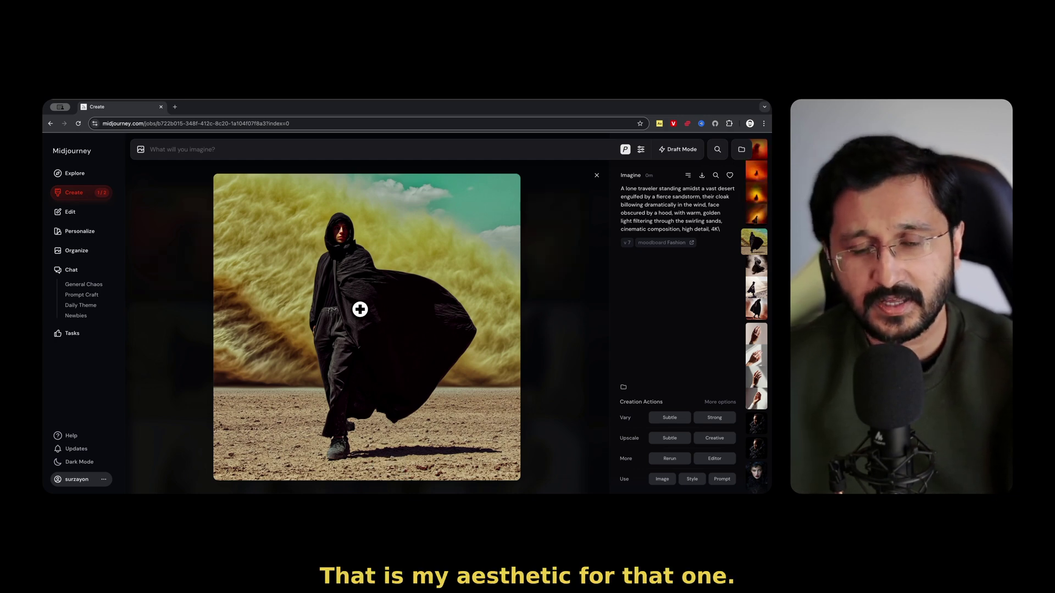
pyautogui.press('Right')
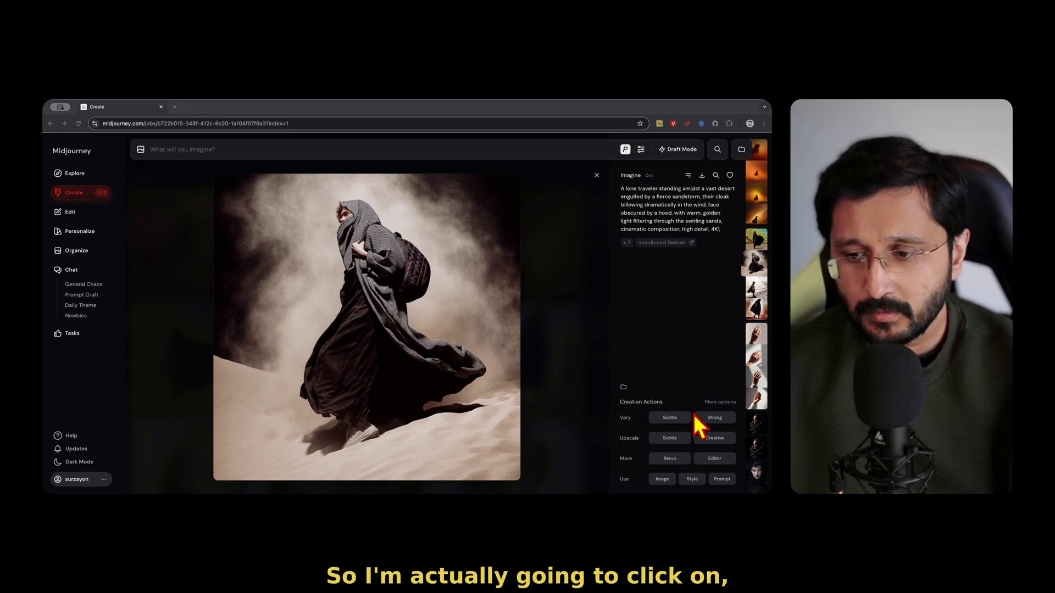
pyautogui.click(671, 439)
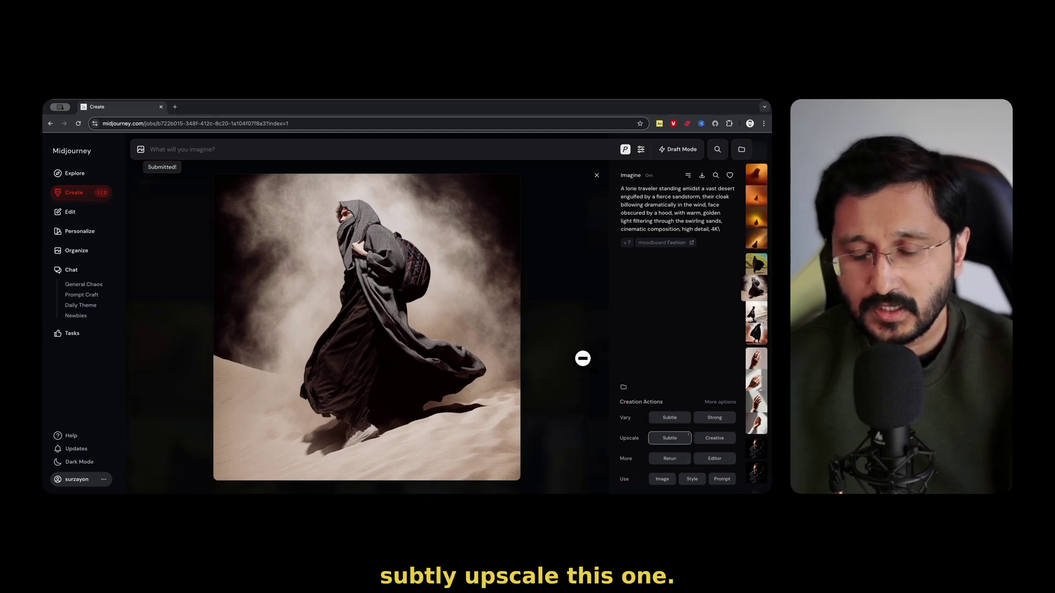
pyautogui.press('Right')
pyautogui.click(550, 316)
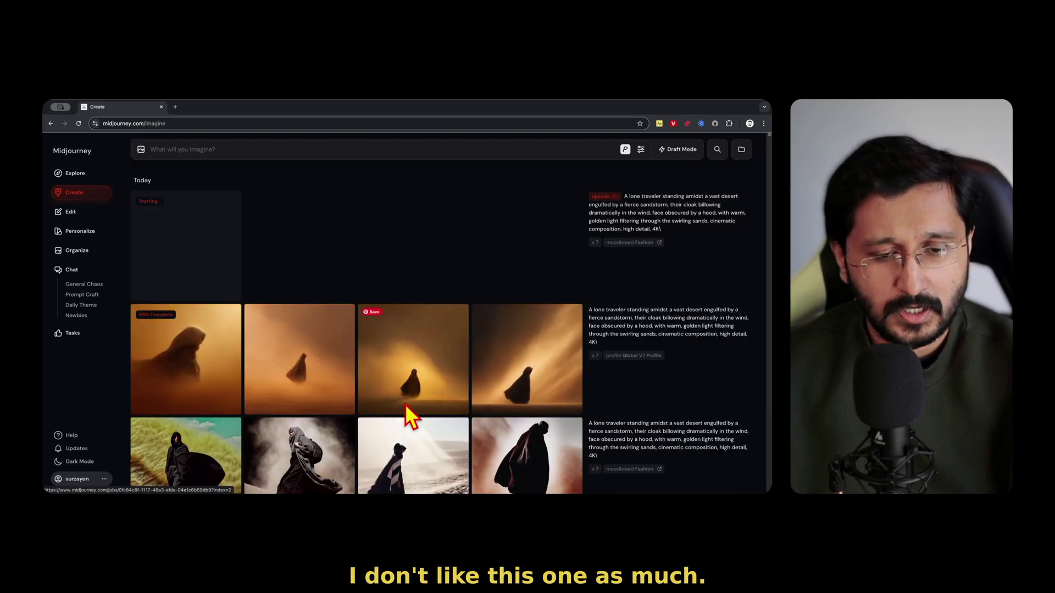
# Apply a Subtle upscale to the close-up hooded traveler from the Global V7 Profile images and close the viewer.
pyautogui.scroll(-1, 306, 401)
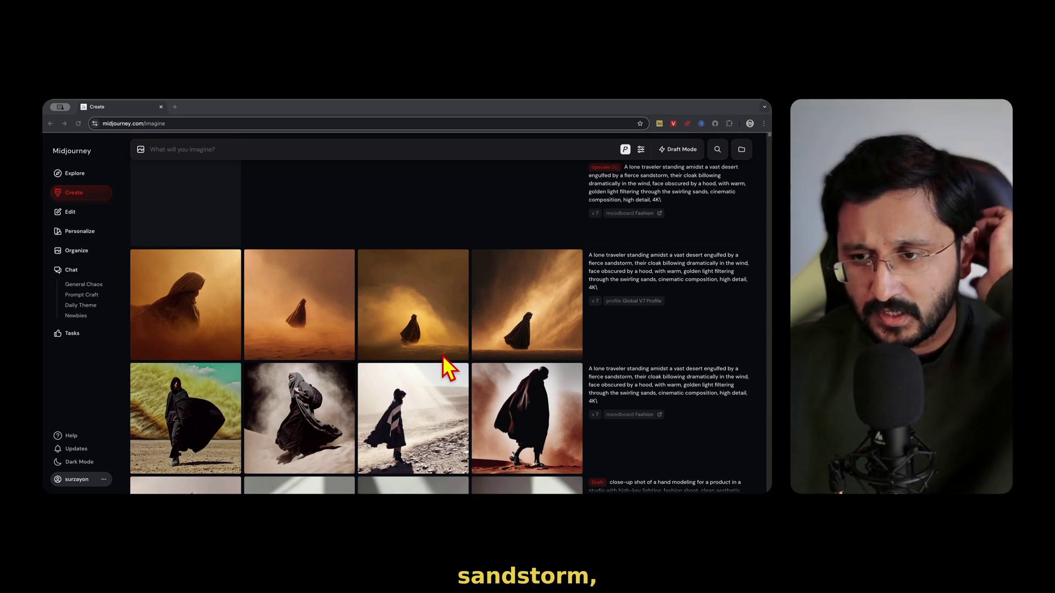
pyautogui.click(187, 302)
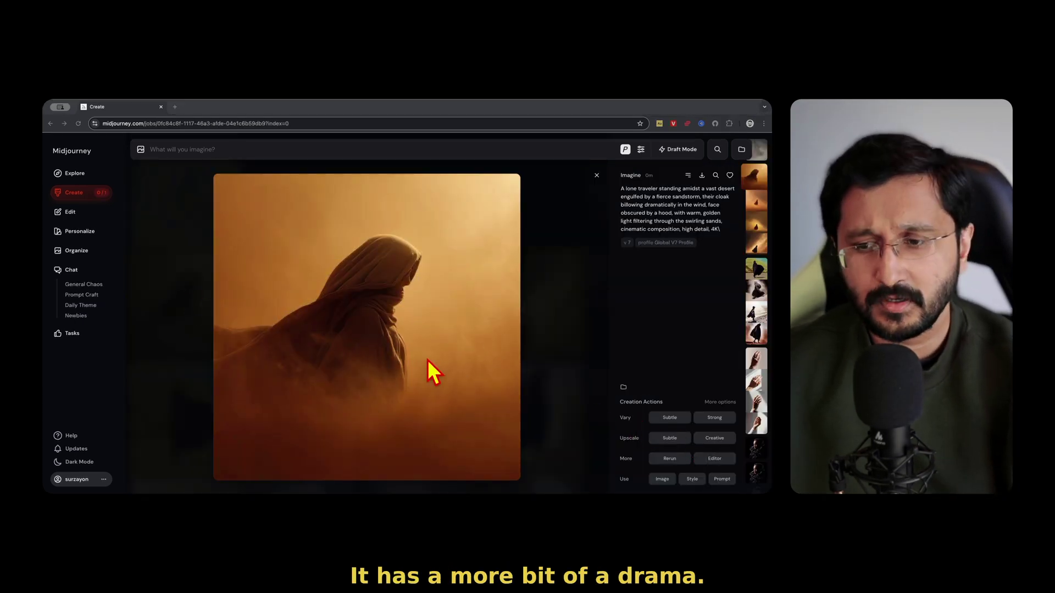
pyautogui.click(666, 439)
pyautogui.click(571, 322)
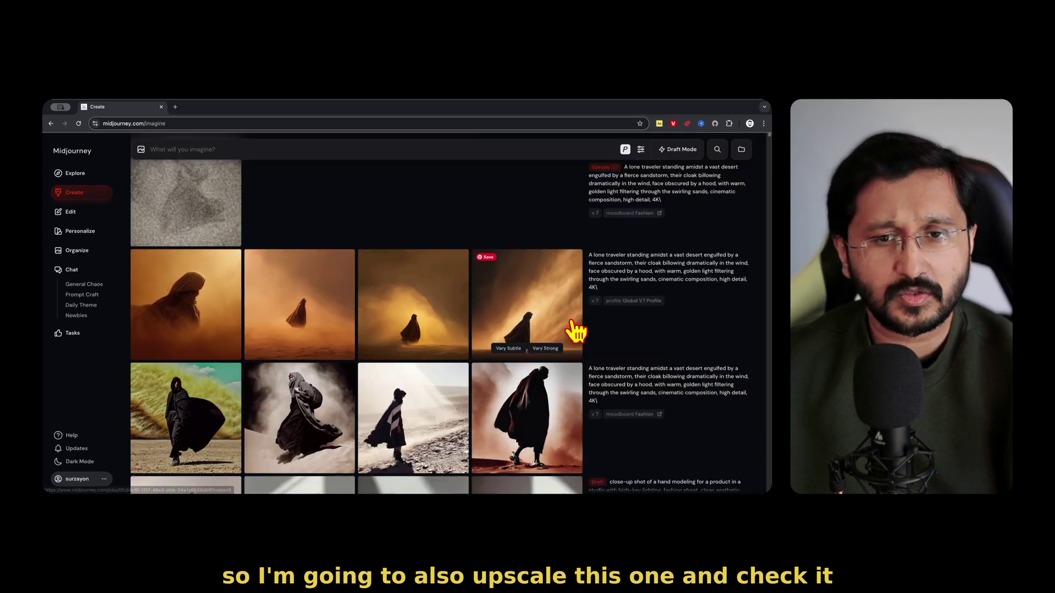
# Inspect the orange close-up traveler and the Fashion moodboard traveler's upscale enlarged, returning to the image list.
pyautogui.scroll(-6, 223, 277)
pyautogui.scroll(3, 214, 346)
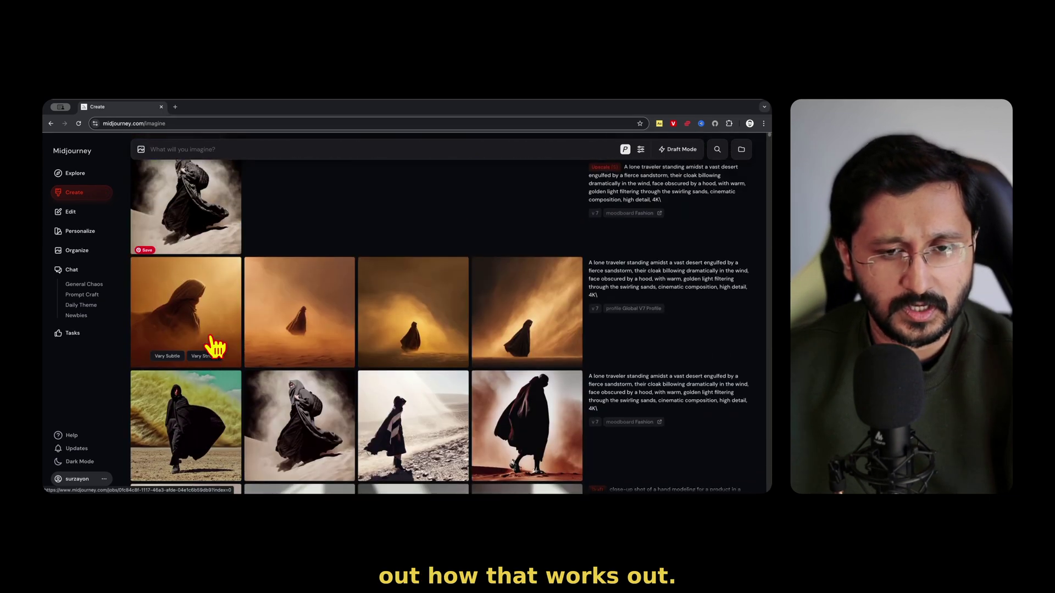
pyautogui.click(212, 347)
pyautogui.click(328, 259)
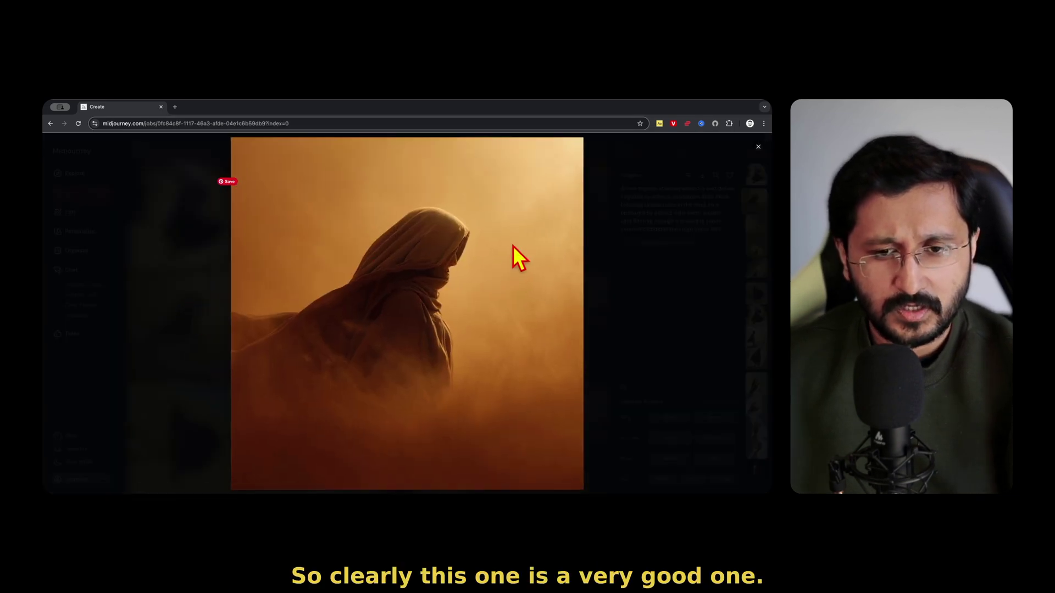
pyautogui.click(584, 267)
pyautogui.click(563, 277)
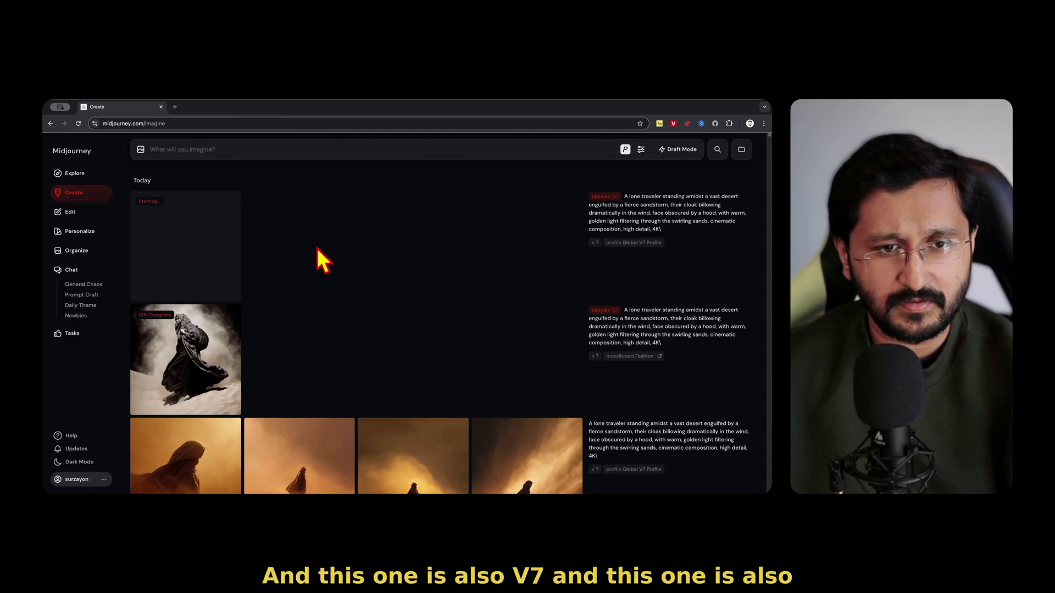
pyautogui.click(177, 366)
pyautogui.click(565, 253)
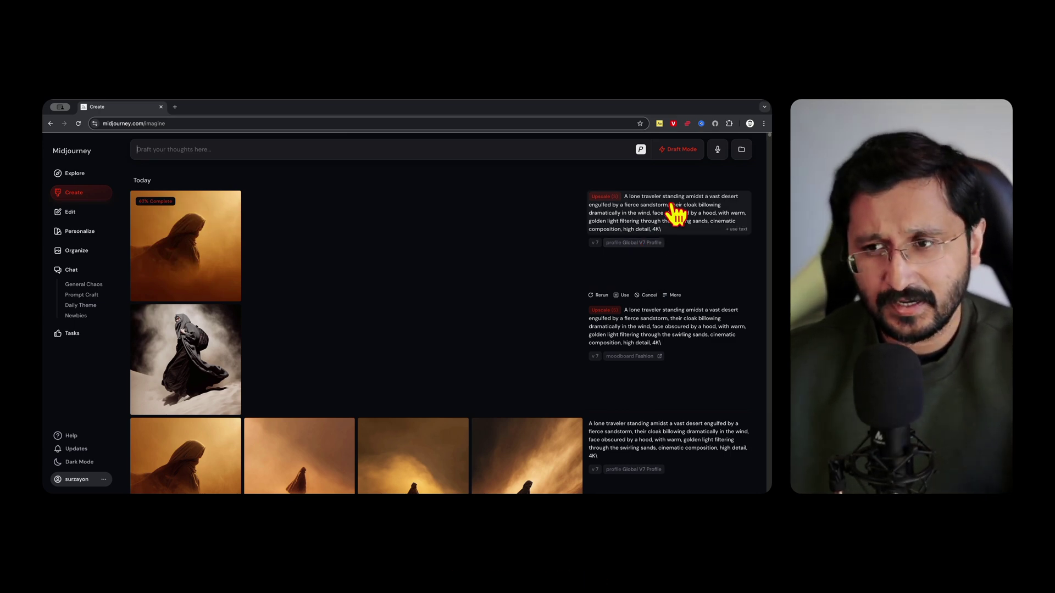
# Leave the standard settings with Draft Mode on and turn personalization off for the next prompt.
pyautogui.click(681, 153)
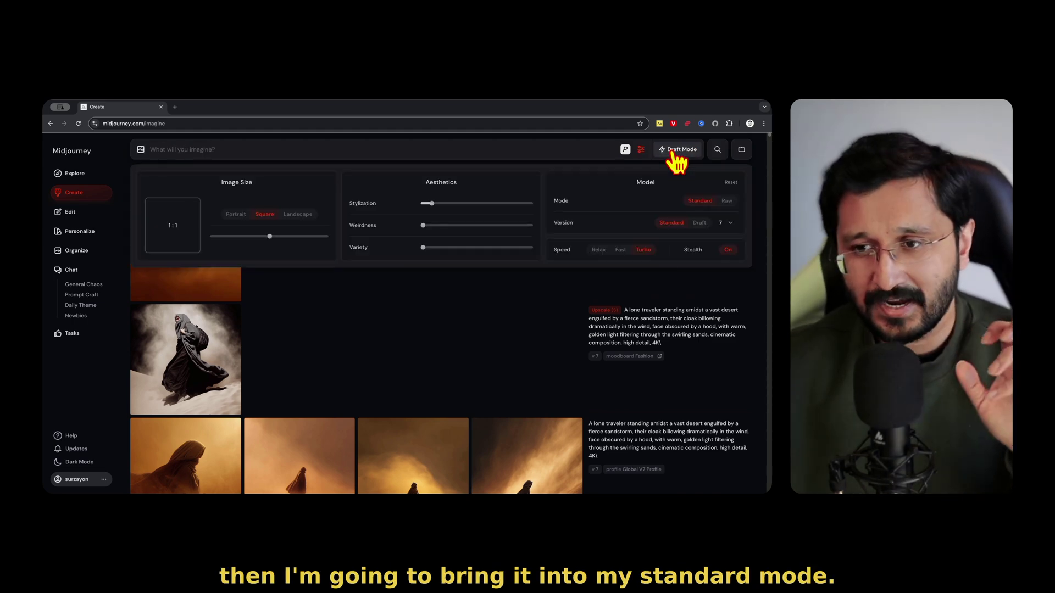
pyautogui.click(641, 149)
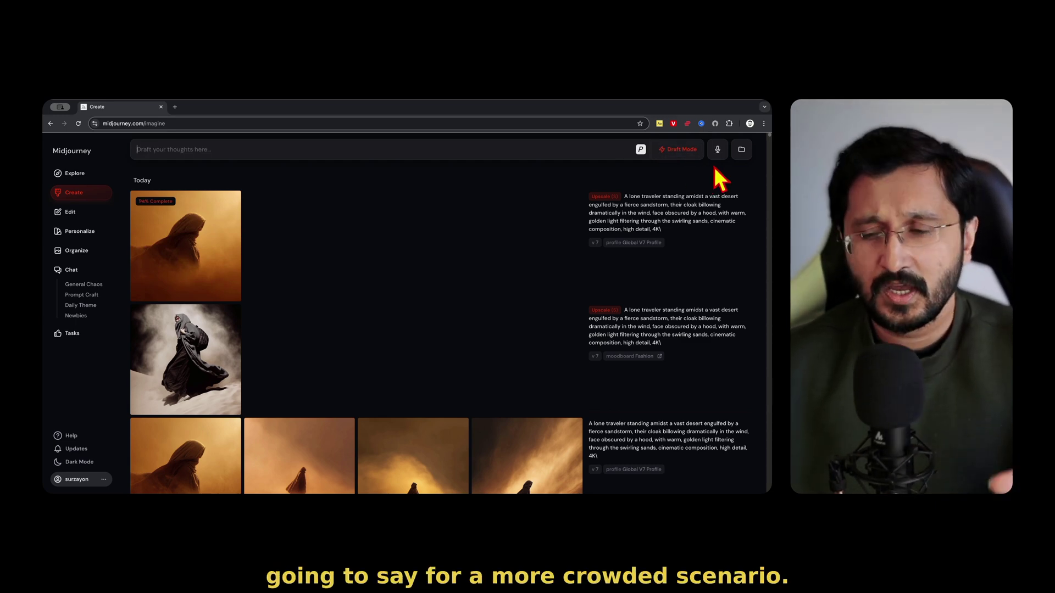
pyautogui.click(641, 149)
pyautogui.click(542, 227)
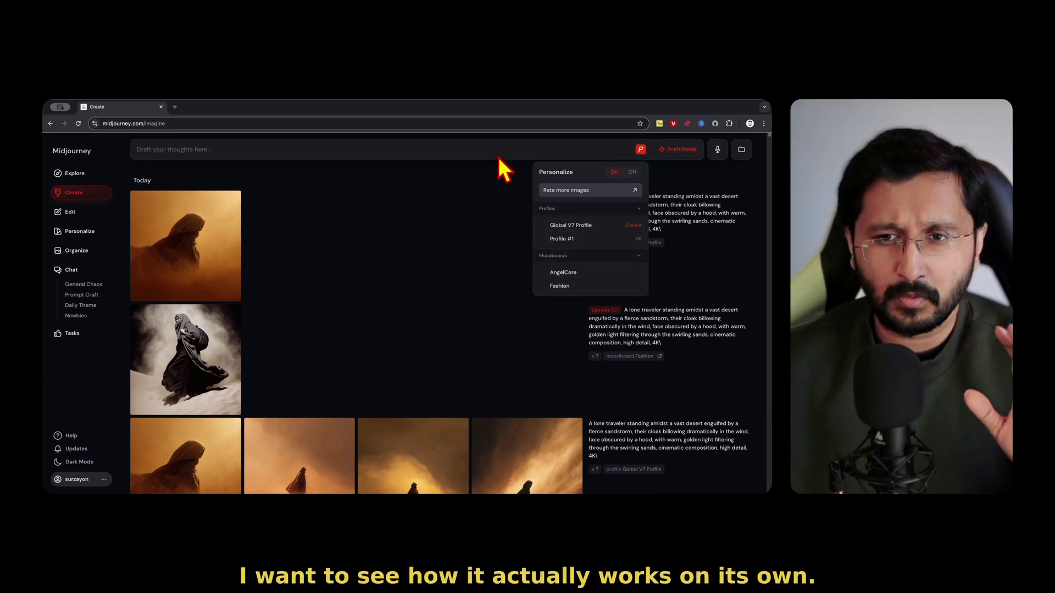
pyautogui.click(640, 150)
pyautogui.click(640, 150)
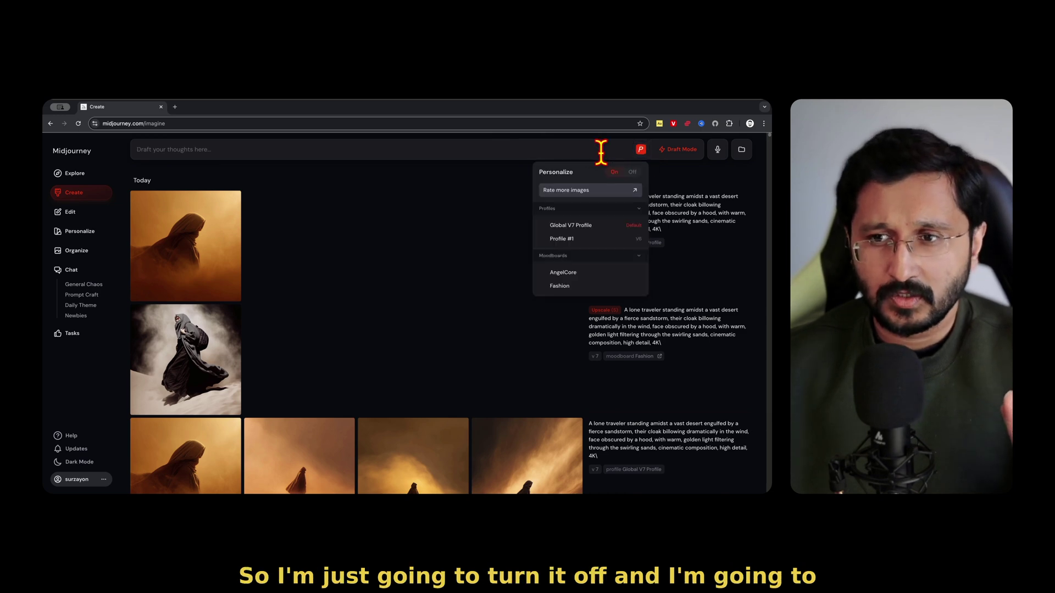
pyautogui.click(633, 172)
# View the upscaled Global V7 Profile traveler and the upscaled Fashion moodboard traveler enlarged and close the viewer.
pyautogui.click(209, 254)
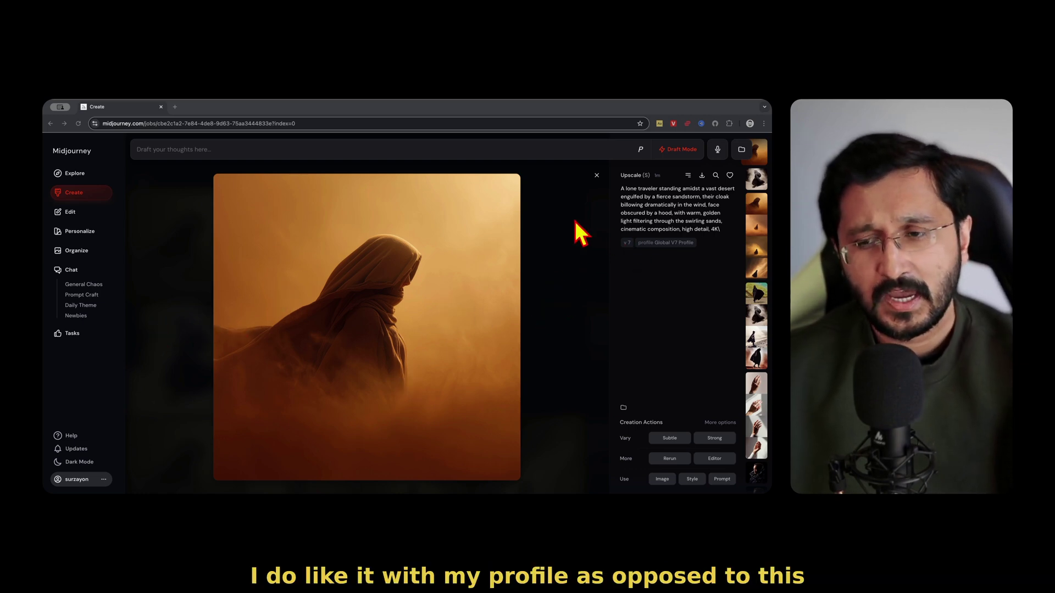
pyautogui.click(584, 322)
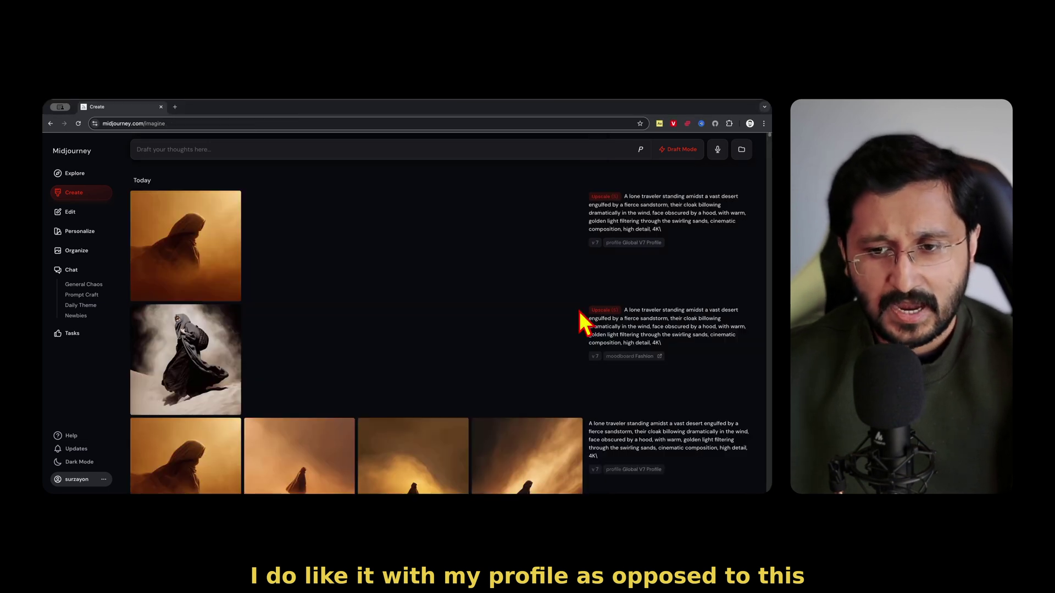
pyautogui.click(212, 369)
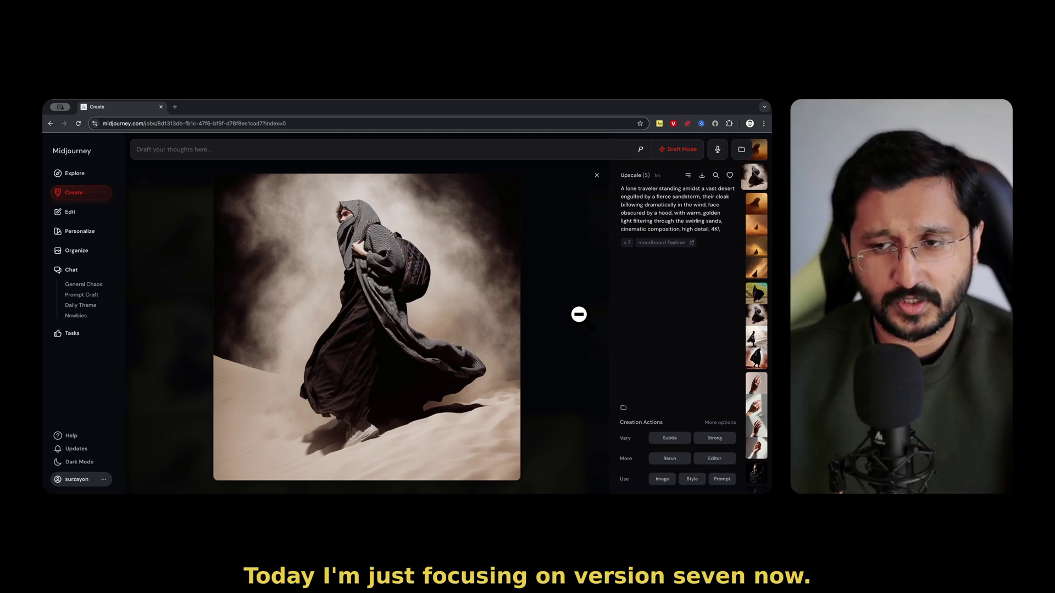
pyautogui.click(580, 318)
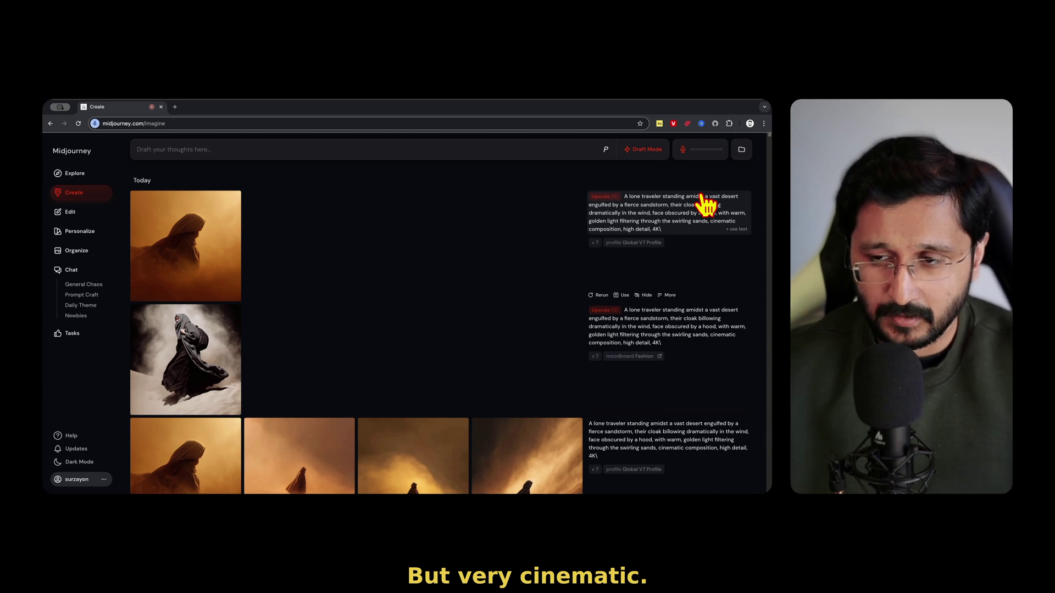
# Generate voice-prompted drafts of a crowded, hyper-realistic Japanese street from a bird's-eye view, and check the standard mode's speed setting.
pyautogui.click(683, 154)
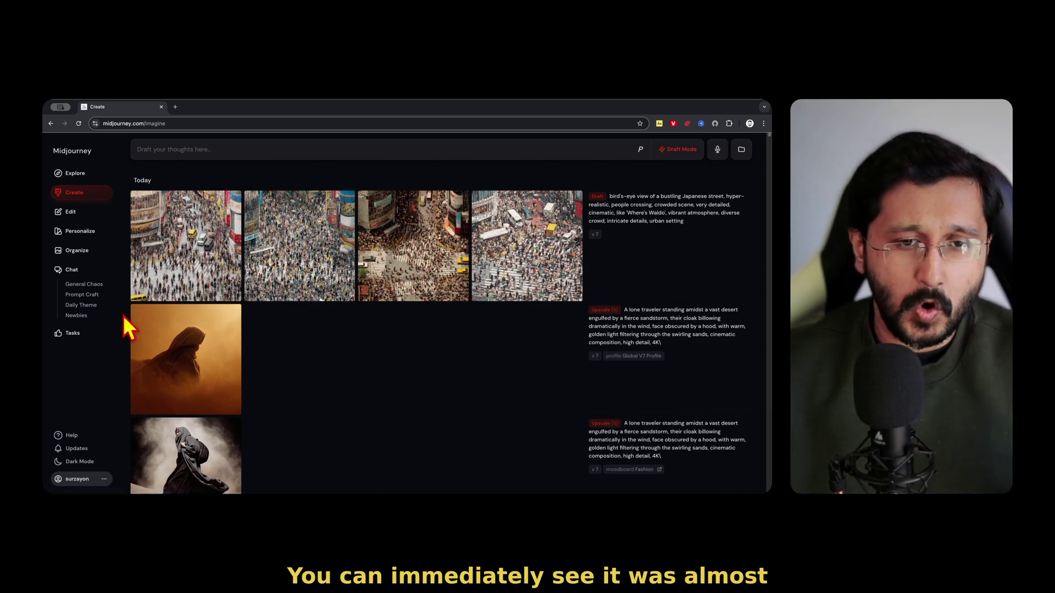
pyautogui.click(584, 149)
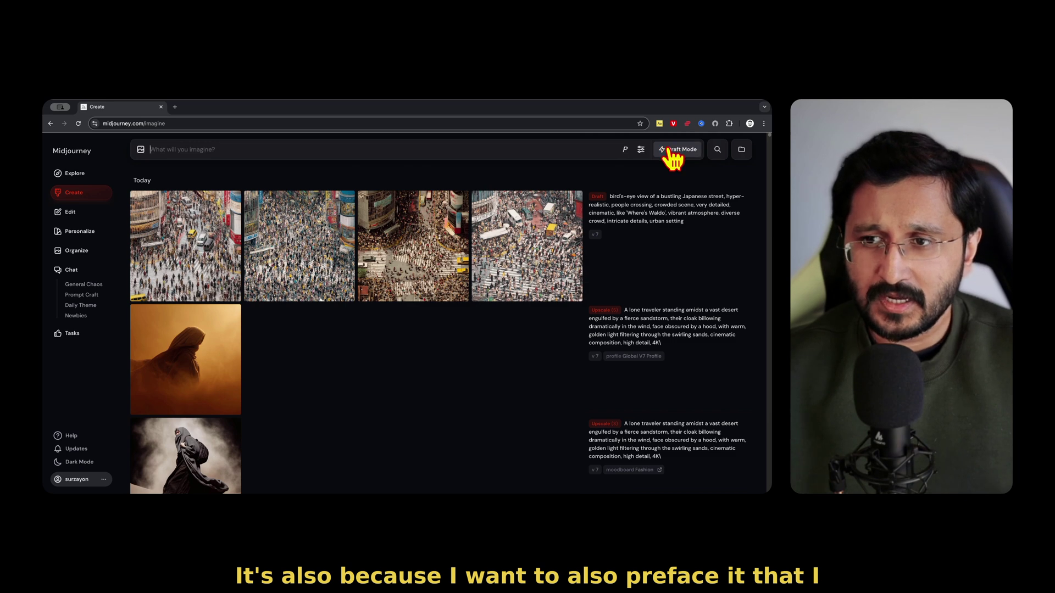
pyautogui.click(640, 150)
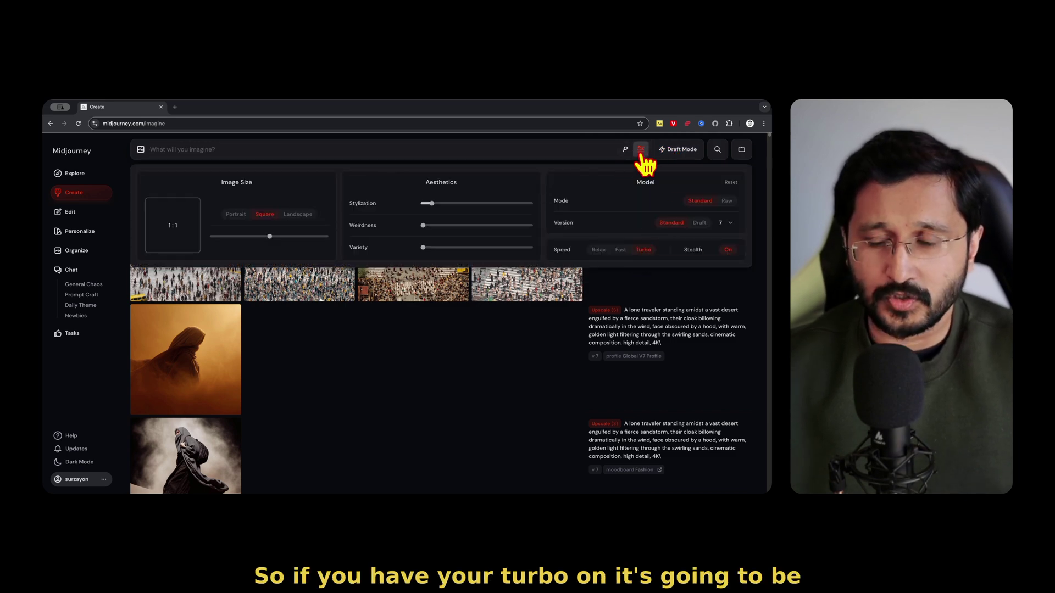
pyautogui.click(641, 151)
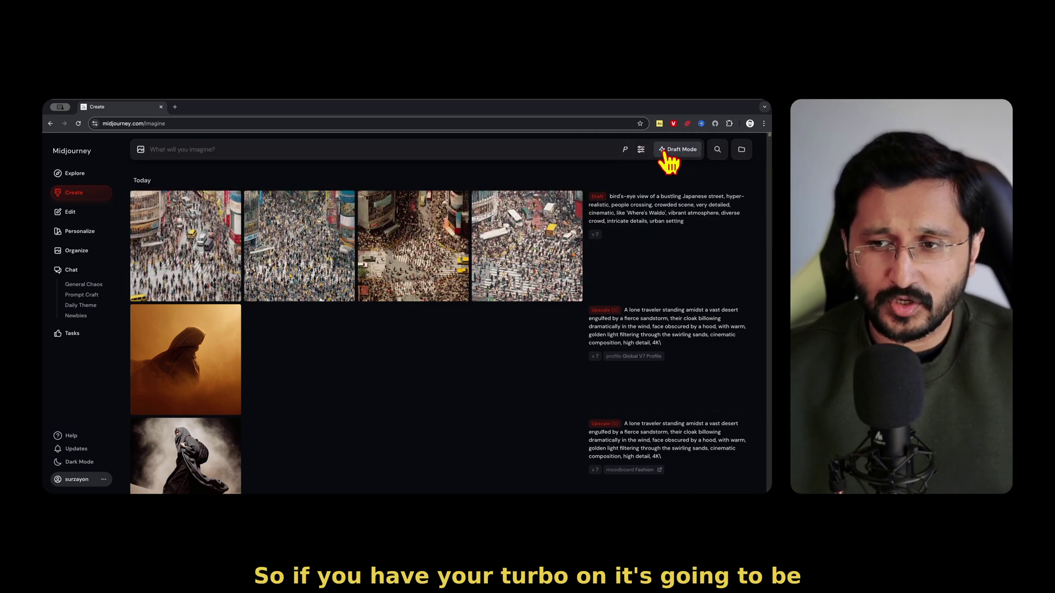
# Compare the draft Japanese street images enlarged and apply a Subtle upscale to the warm brown crossing with yellow taxis.
pyautogui.click(200, 250)
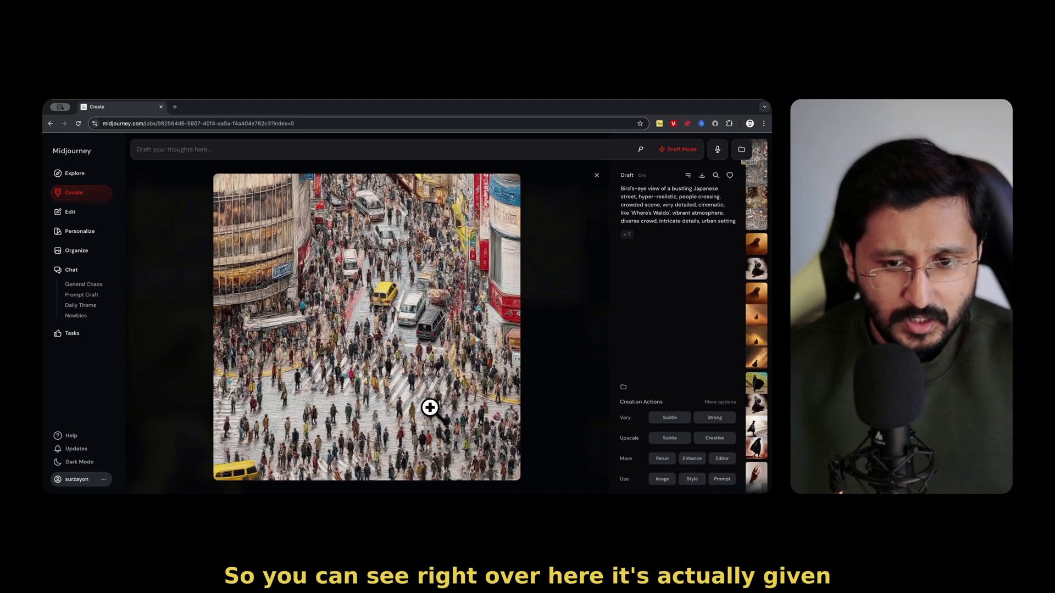
pyautogui.press('Right')
pyautogui.press('Right')
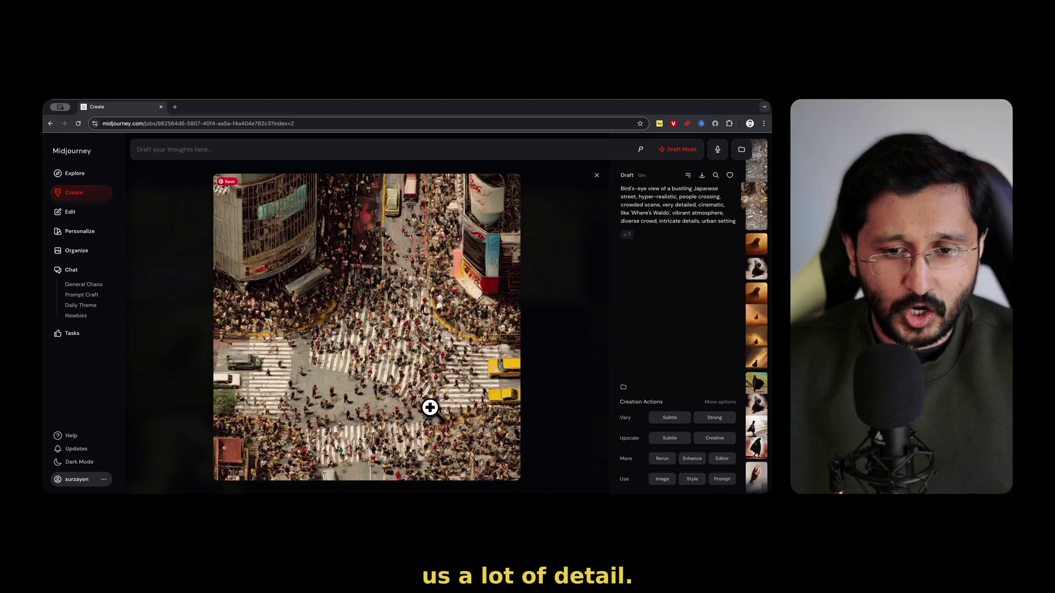
pyautogui.press('Right')
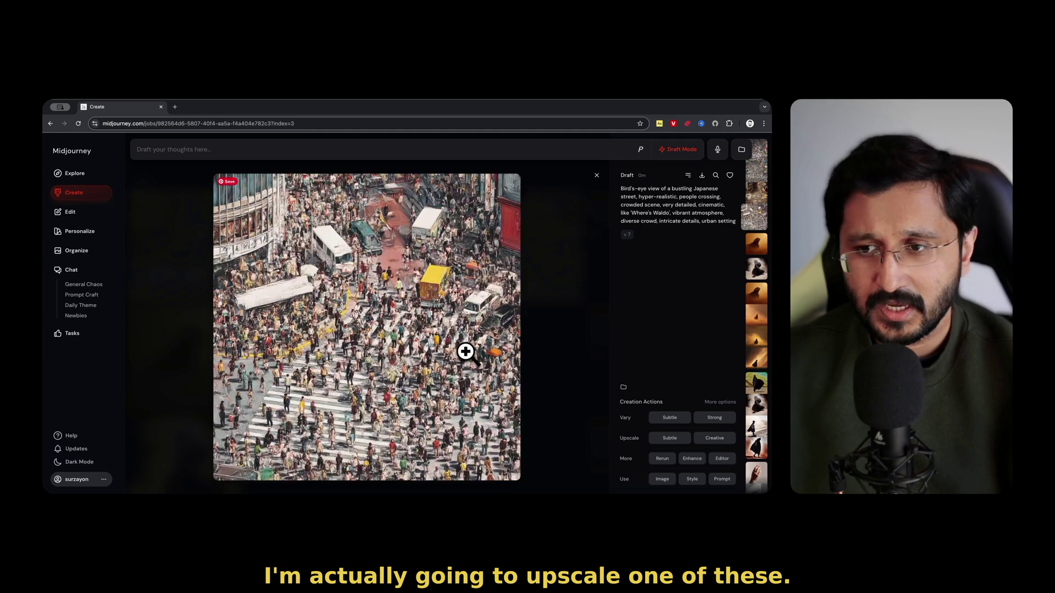
pyautogui.press('Left')
pyautogui.press('Left')
pyautogui.press('Right')
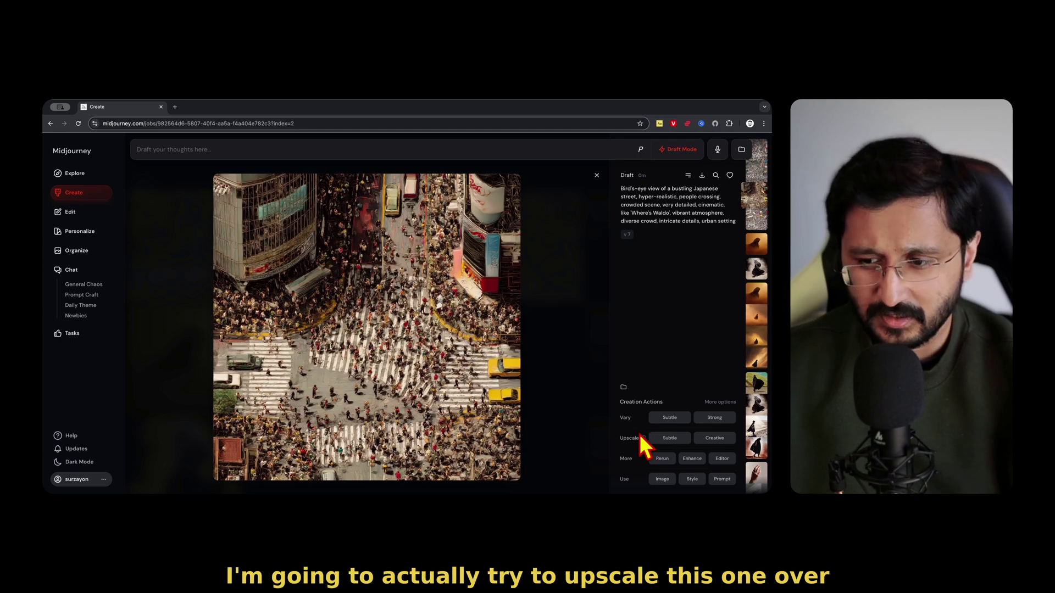
pyautogui.click(670, 439)
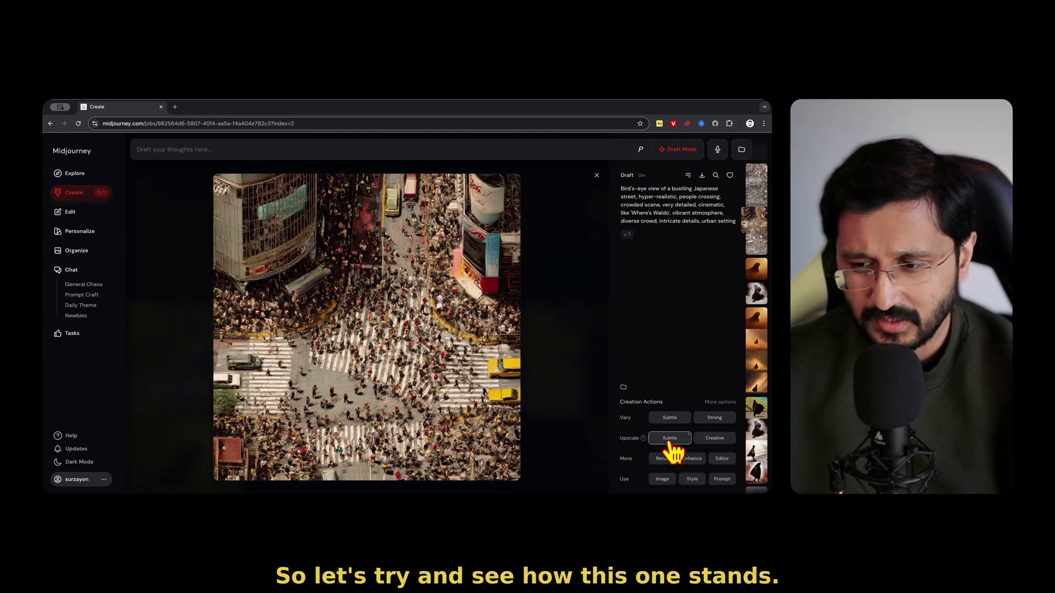
pyautogui.click(541, 251)
# Find the earlier Sam the cat images on a rainy Mumbai street and enlarge the one with colorful bokeh lights.
pyautogui.scroll(-5, 283, 407)
pyautogui.scroll(5, 283, 365)
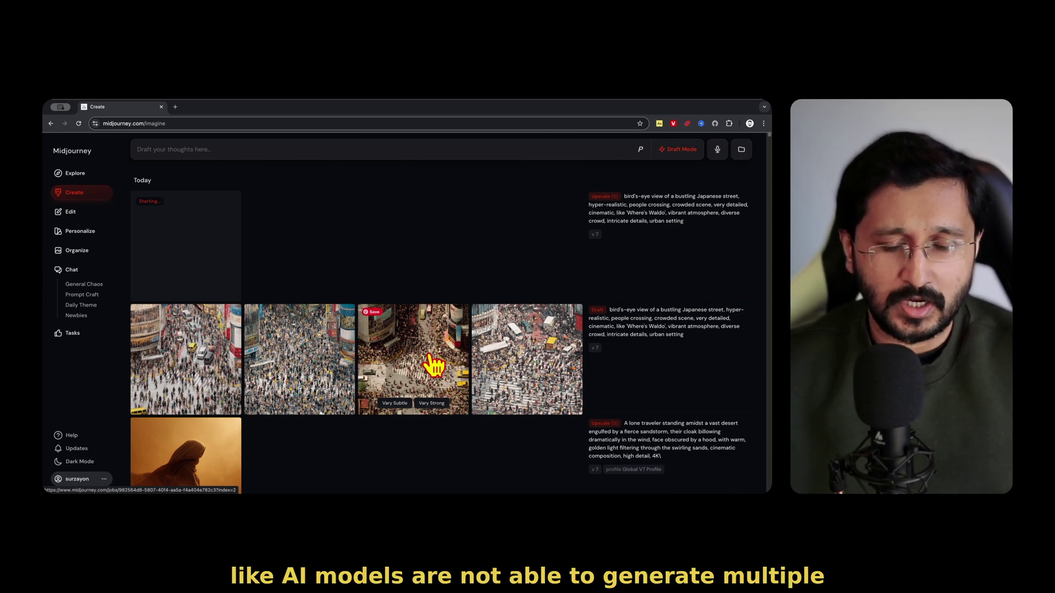
pyautogui.scroll(-20, 434, 366)
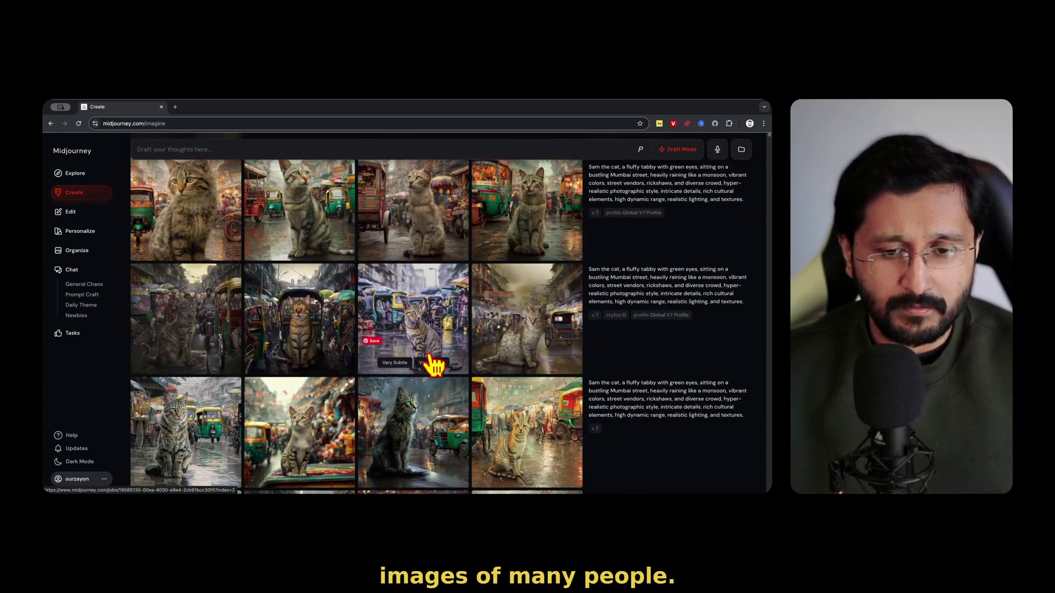
pyautogui.scroll(-5, 434, 365)
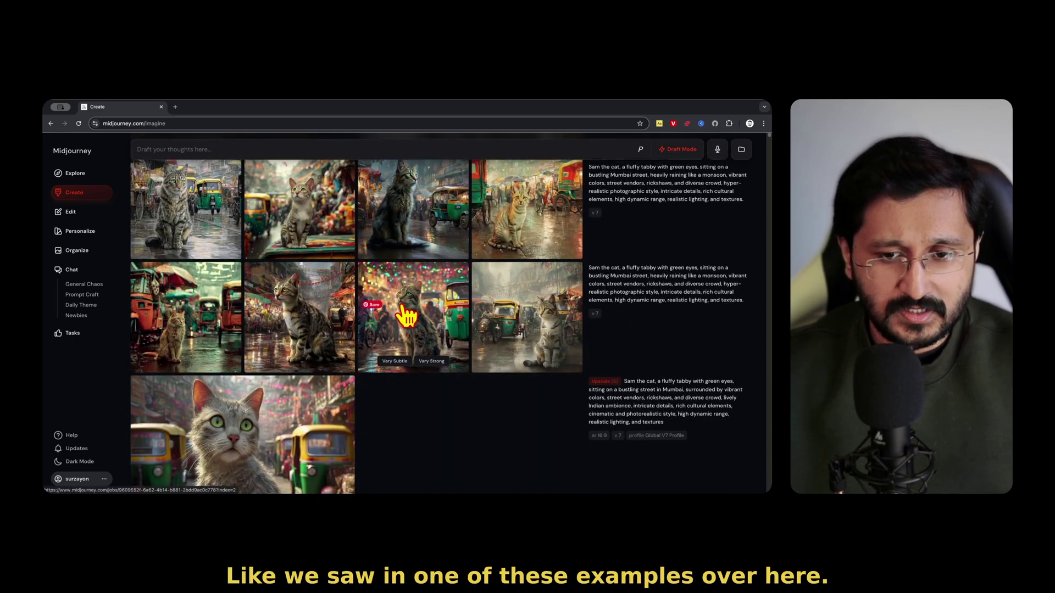
pyautogui.click(431, 315)
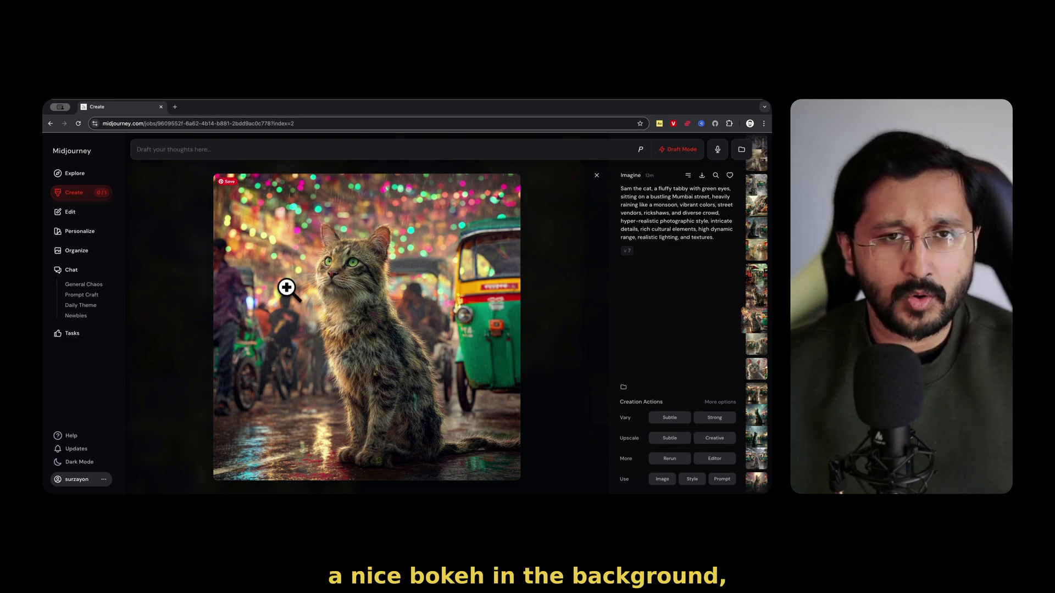
# Generate voice-prompted drafts of fashionable friends of different ages laughing together, and load their prompt text for manual tweaking.
pyautogui.click(572, 259)
pyautogui.scroll(15, 518, 379)
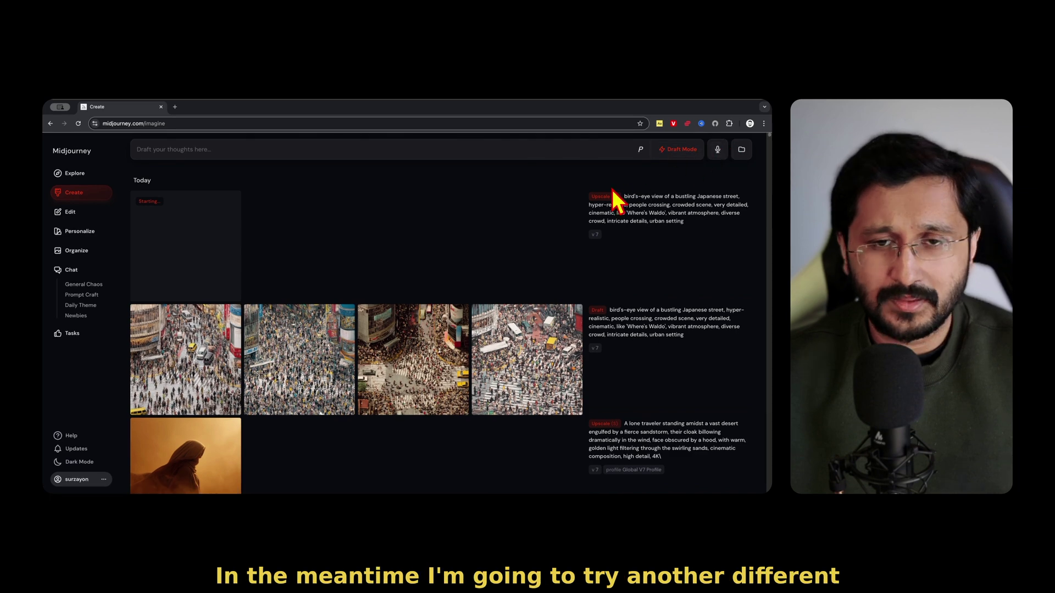
pyautogui.click(677, 156)
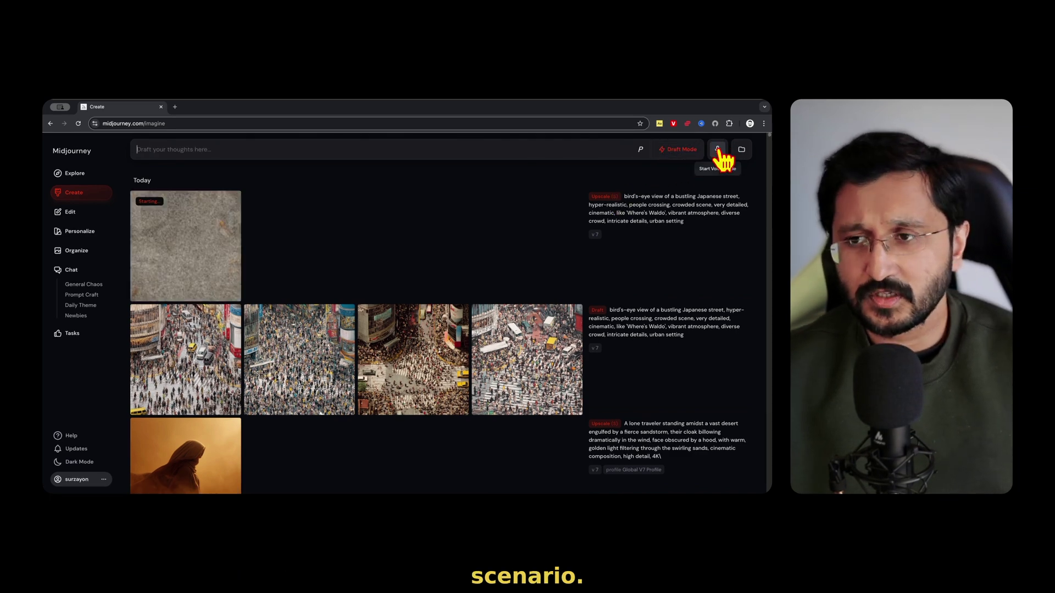
pyautogui.click(719, 151)
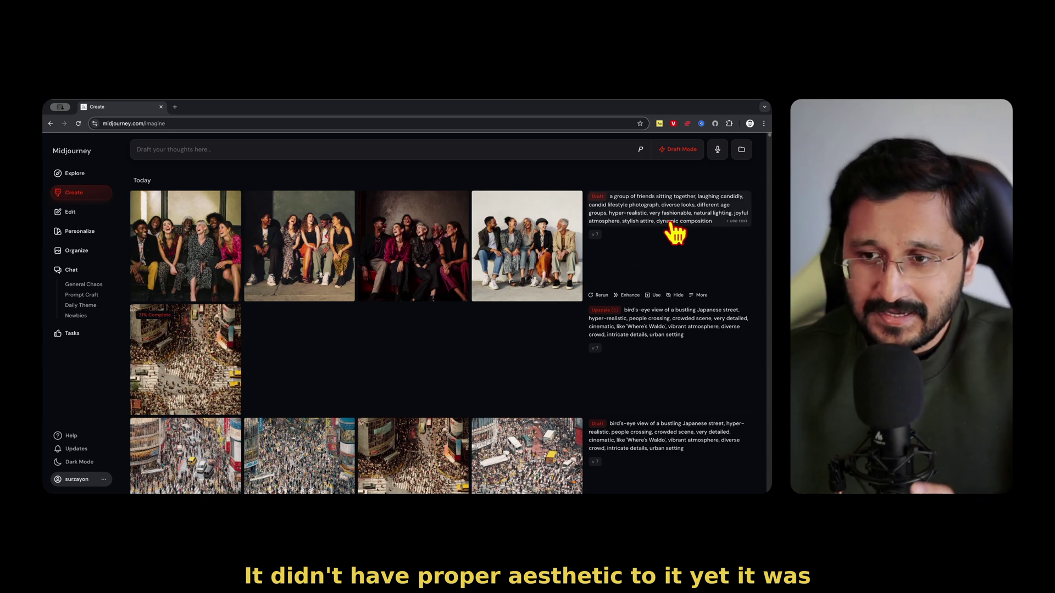
pyautogui.click(632, 206)
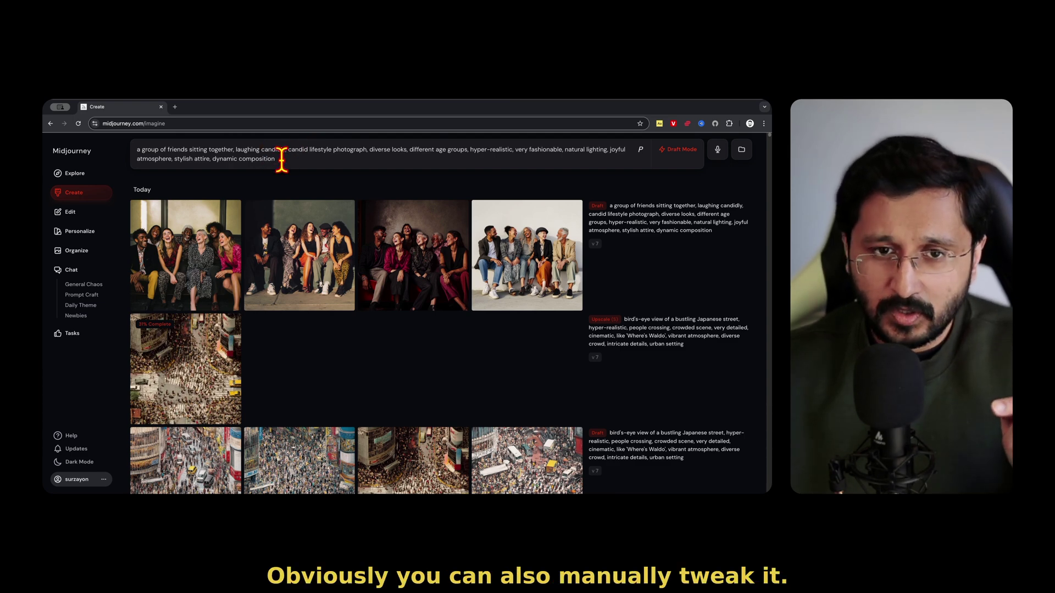
pyautogui.moveTo(281, 160); pyautogui.dragTo(156, 148)
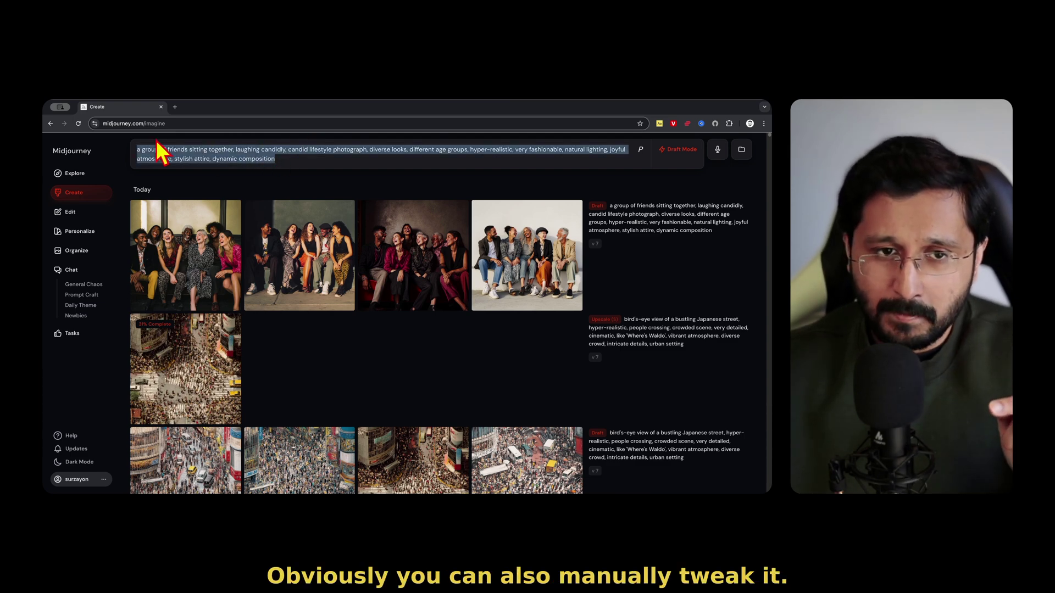
# Compare the four draft images of the laughing friends enlarged and apply a Subtle upscale to the dark group on the red sofa.
pyautogui.click(199, 280)
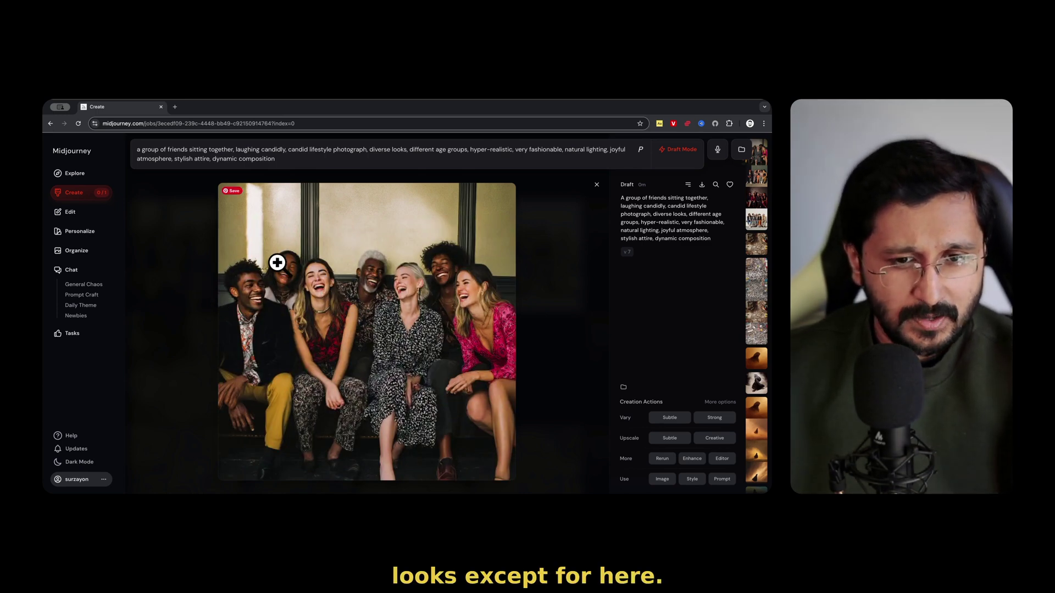
pyautogui.press('Right')
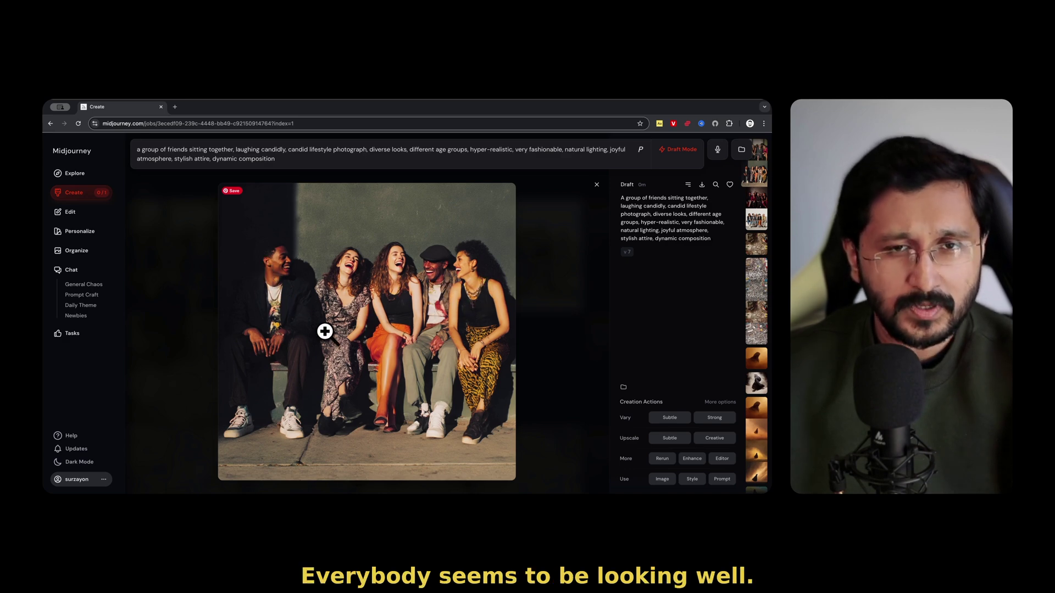
pyautogui.press('Right')
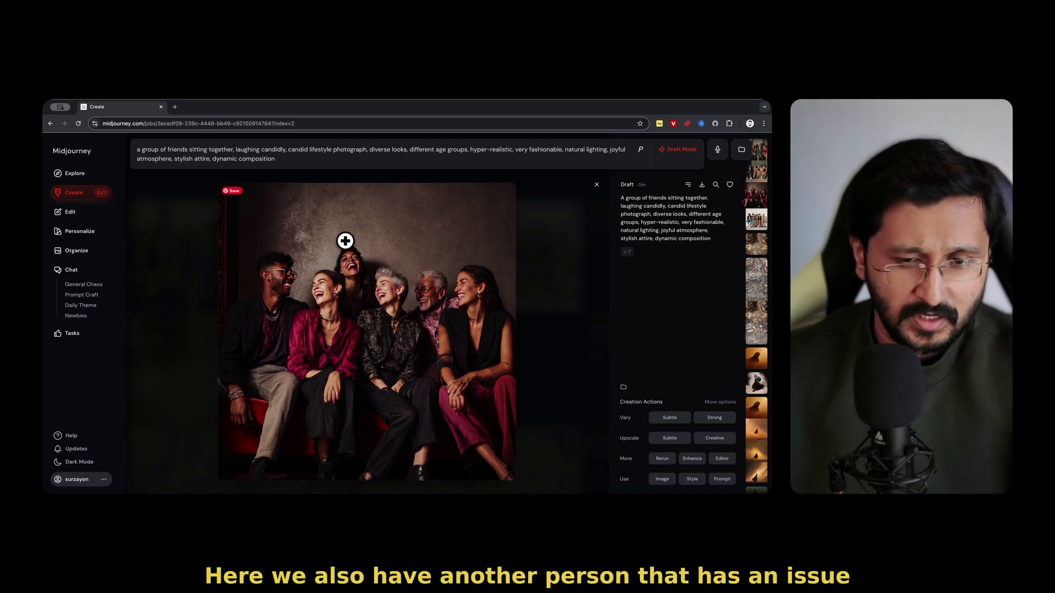
pyautogui.press('Right')
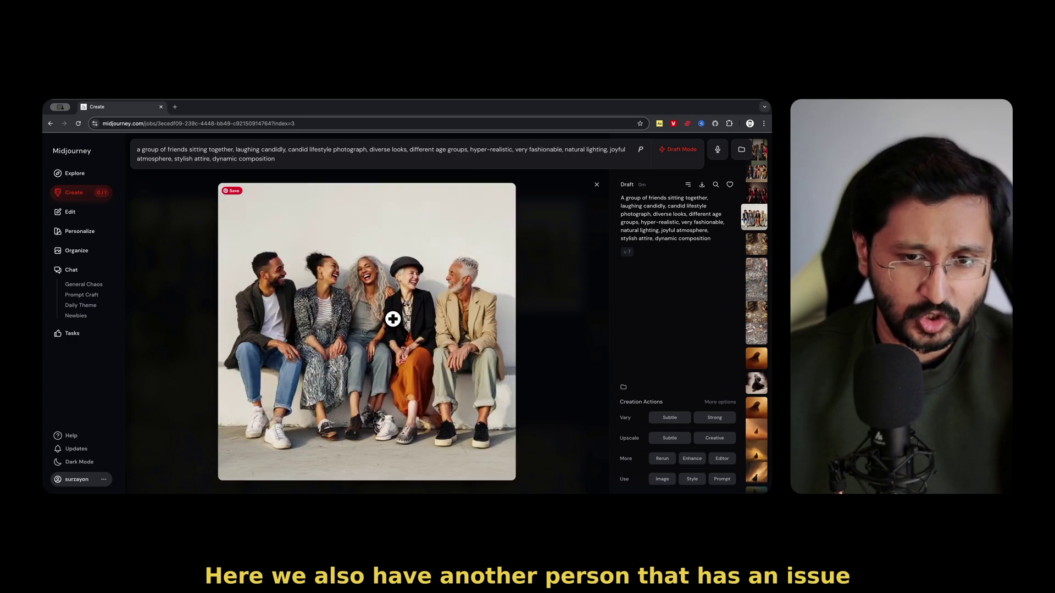
pyautogui.press('Left')
pyautogui.press('Right')
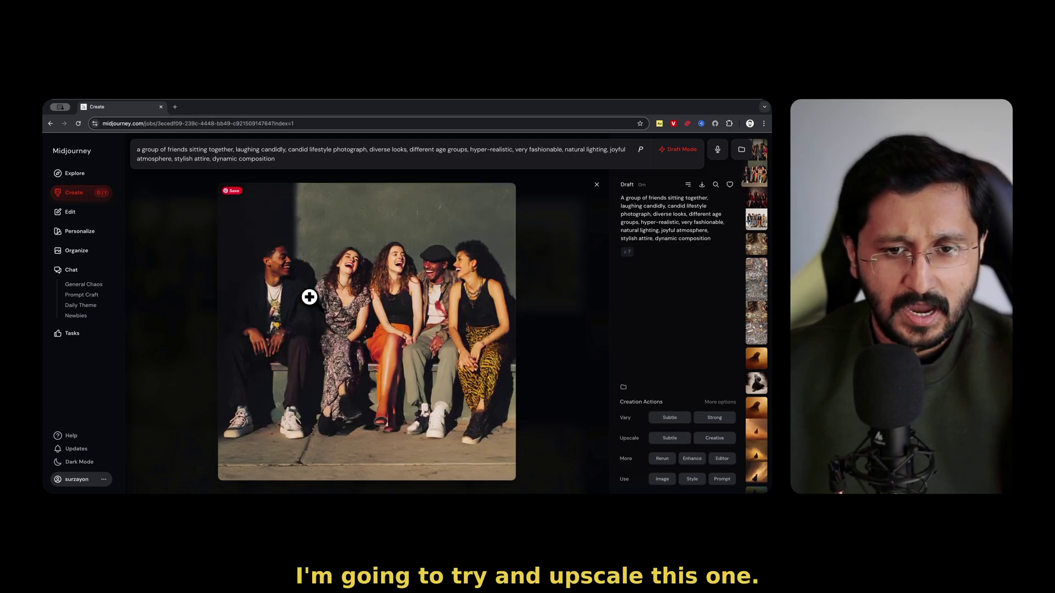
pyautogui.press('Left')
pyautogui.click(666, 439)
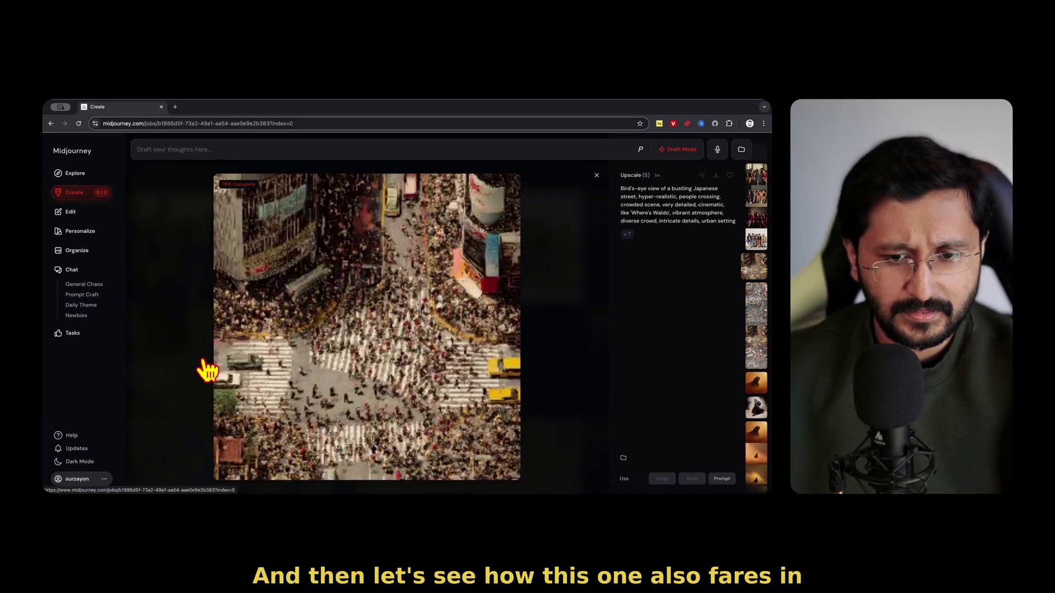
# View the in-progress upscale of the Japanese street crossing and its original draft enlarged, closing the viewer after each.
pyautogui.click(536, 368)
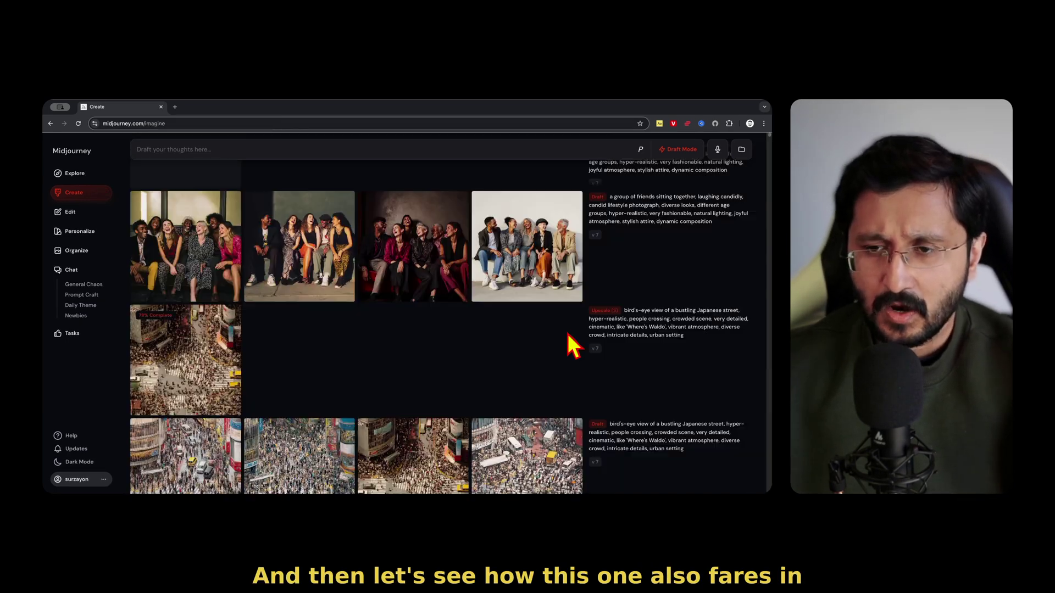
pyautogui.scroll(-1, 224, 368)
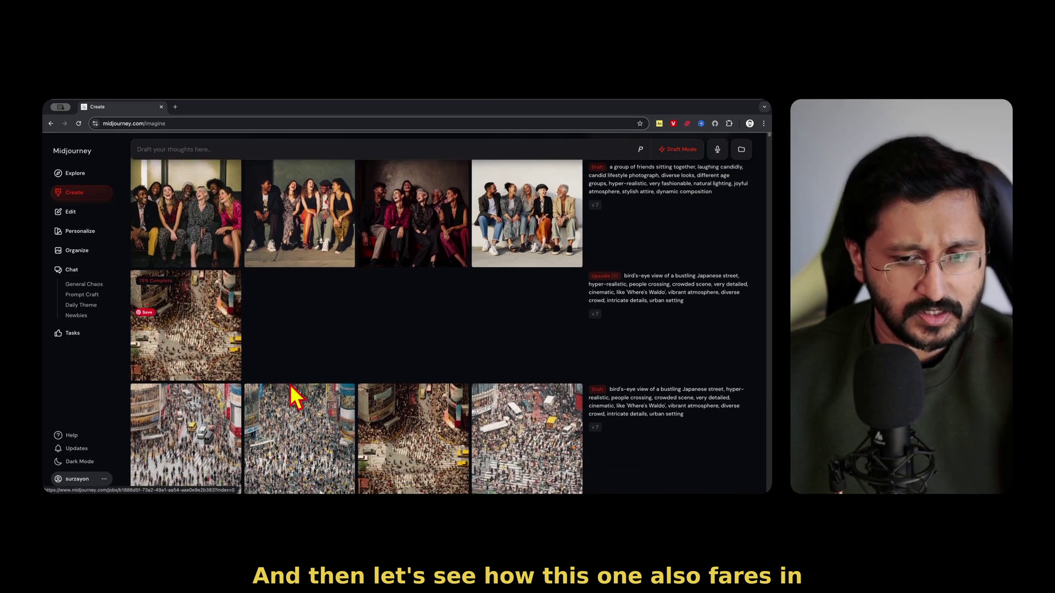
pyautogui.click(412, 435)
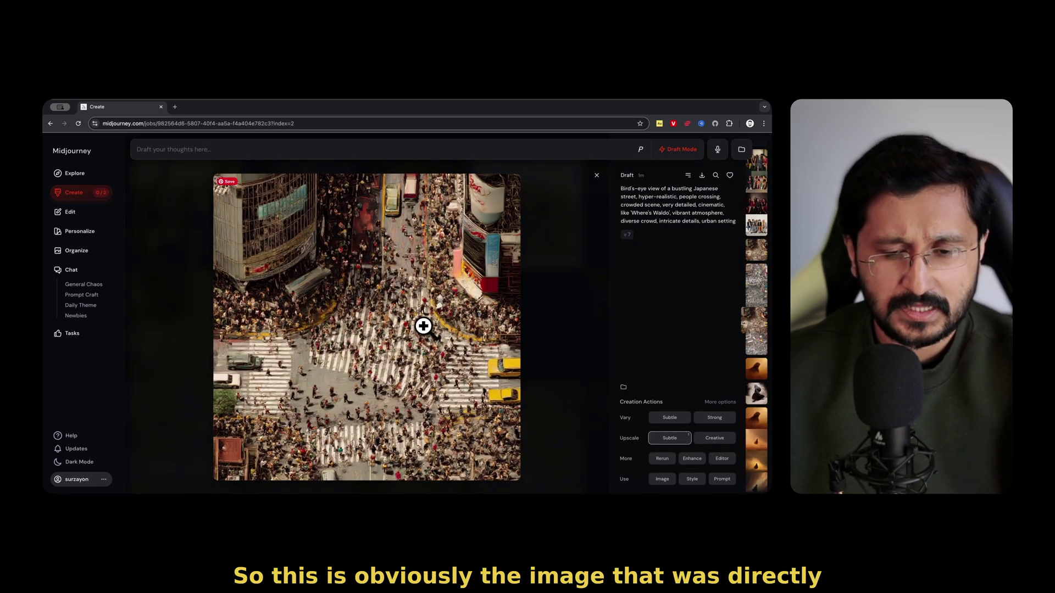
pyautogui.click(523, 336)
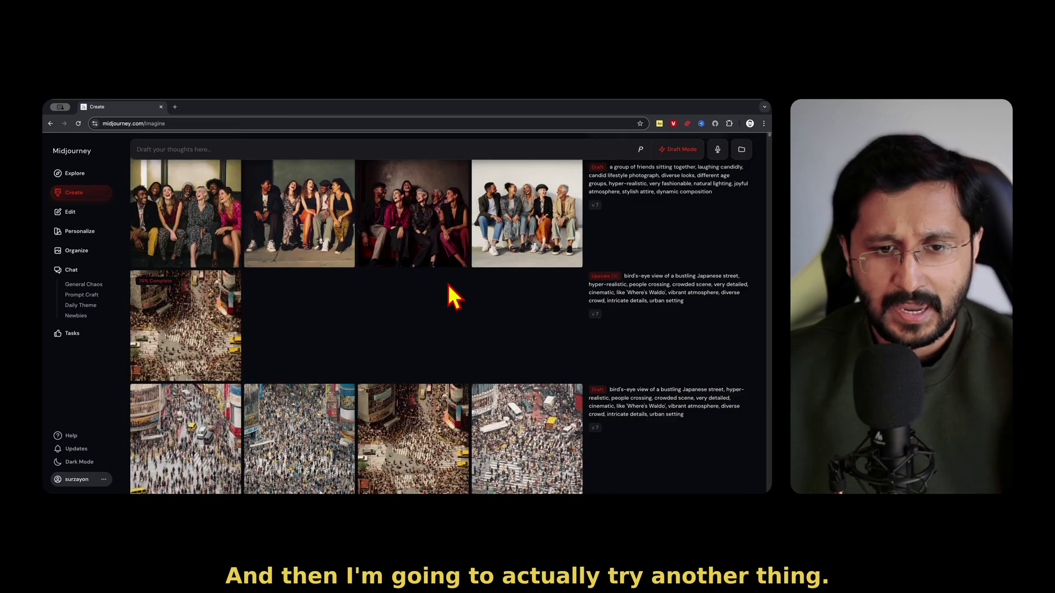
# Reuse the bird's-eye Japanese street prompt and generate drafts with personalization on, using the Global V7 Profile.
pyautogui.click(655, 294)
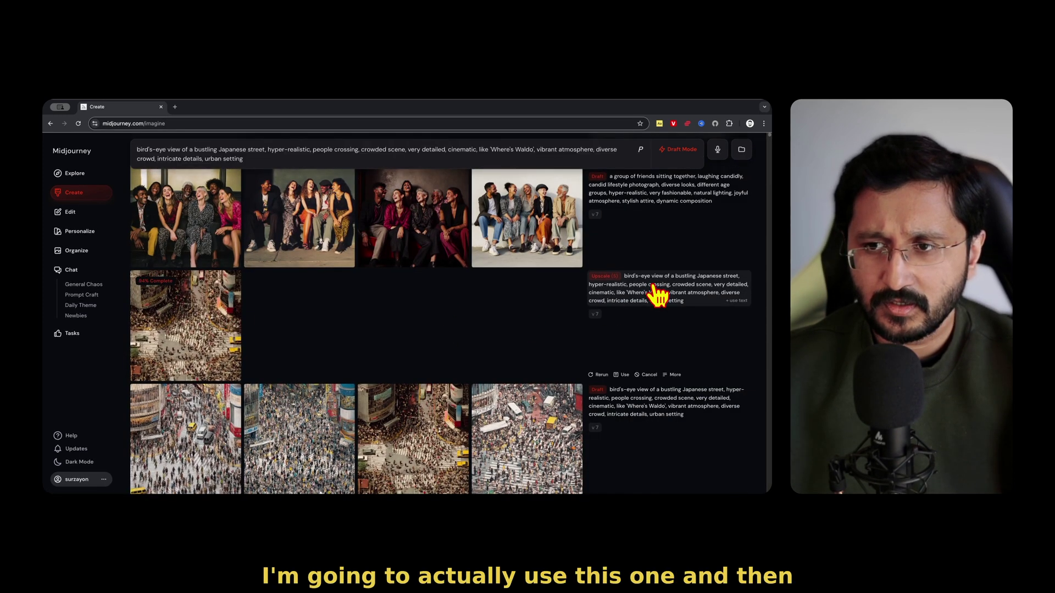
pyautogui.click(640, 152)
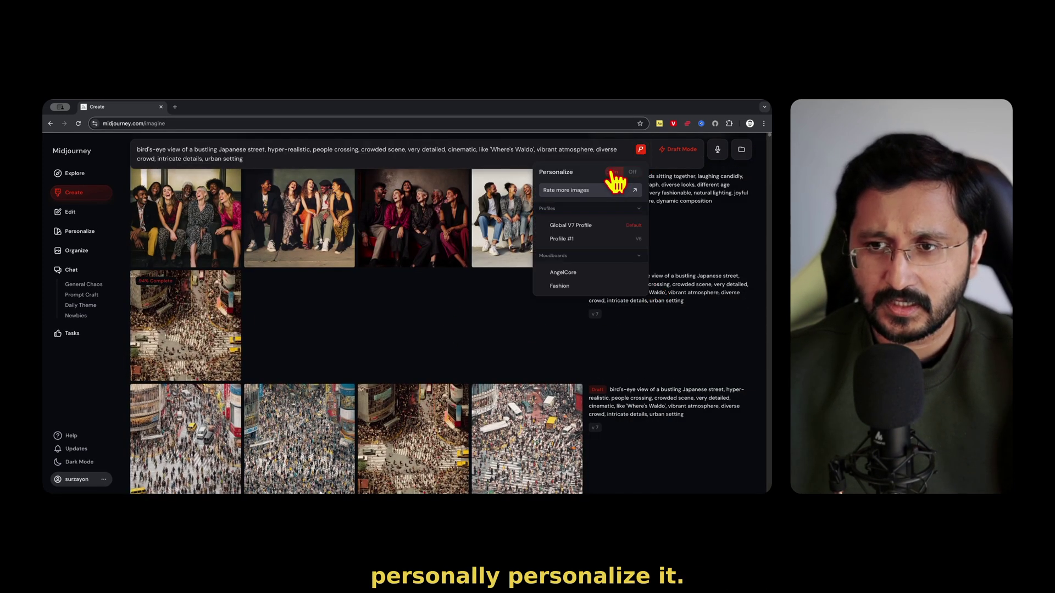
pyautogui.click(513, 160)
pyautogui.press('Return')
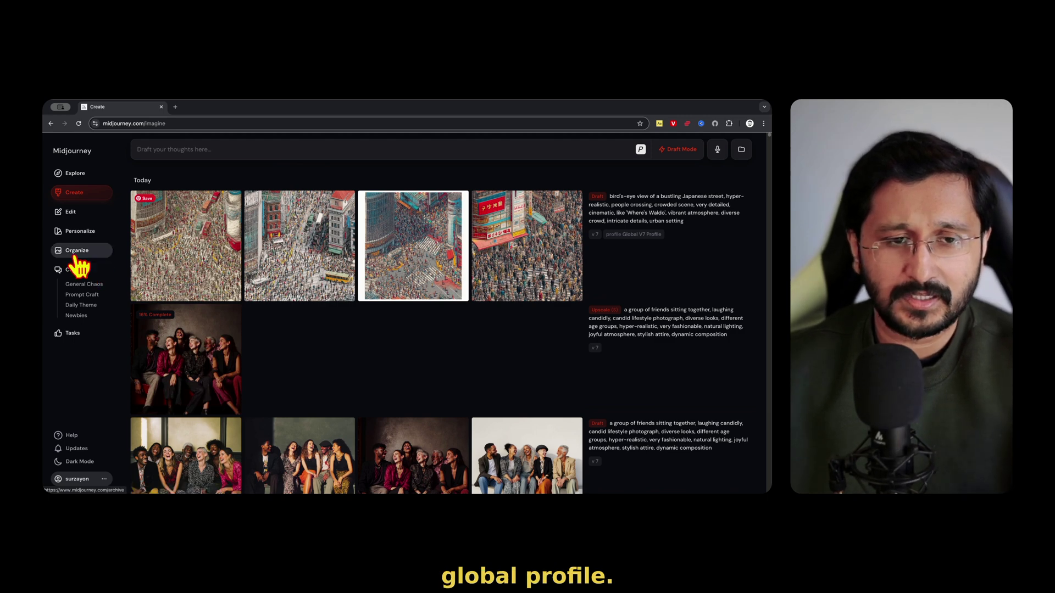
# Open the Global V7 Profile for ranking and choose the preferred image in a series of pairs, skipping the aliens and PASSON pair.
pyautogui.click(81, 232)
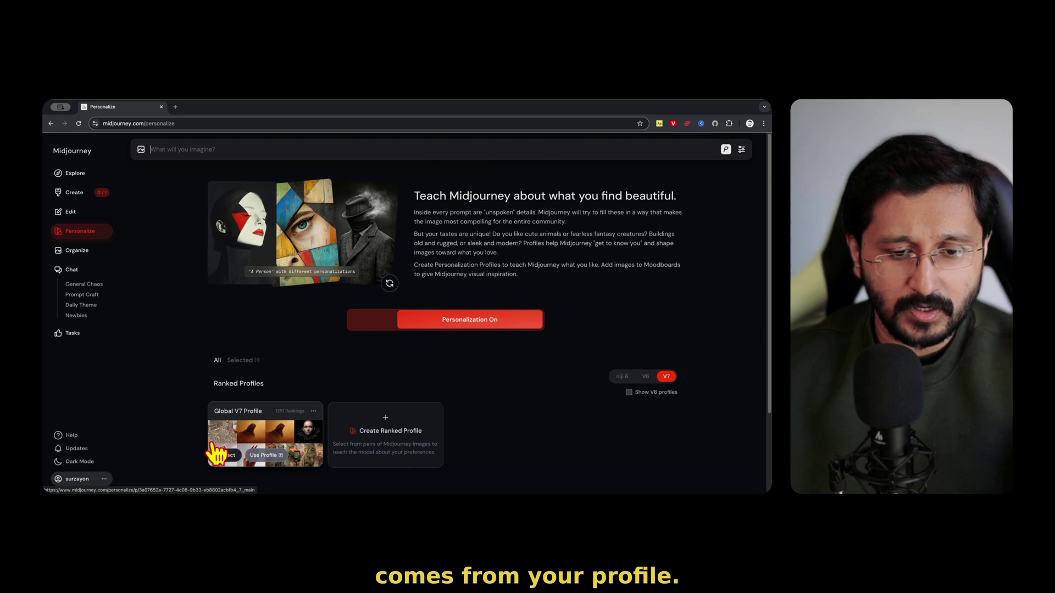
pyautogui.click(265, 433)
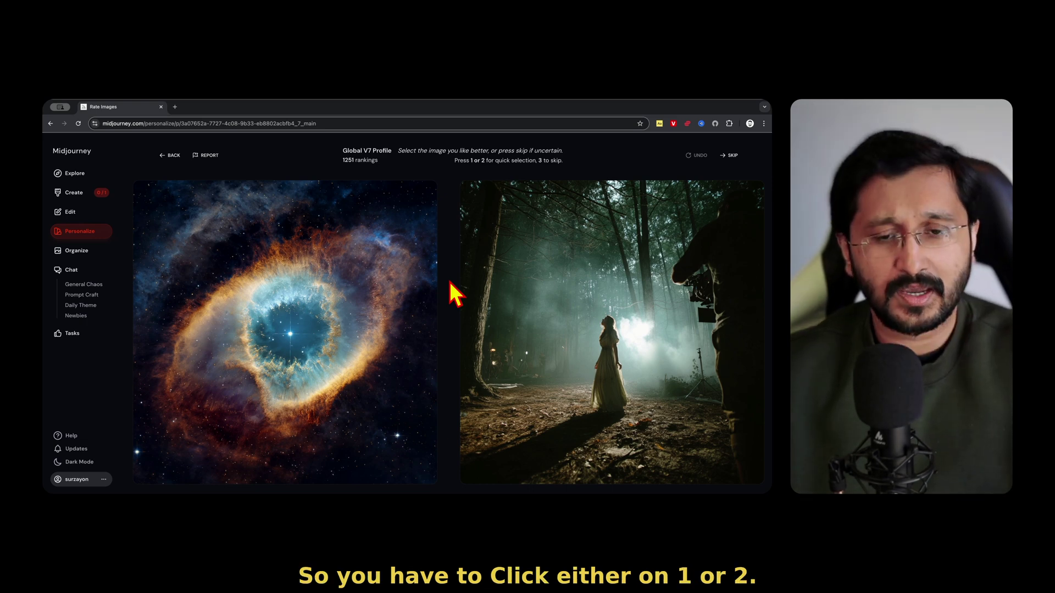
pyautogui.press('1')
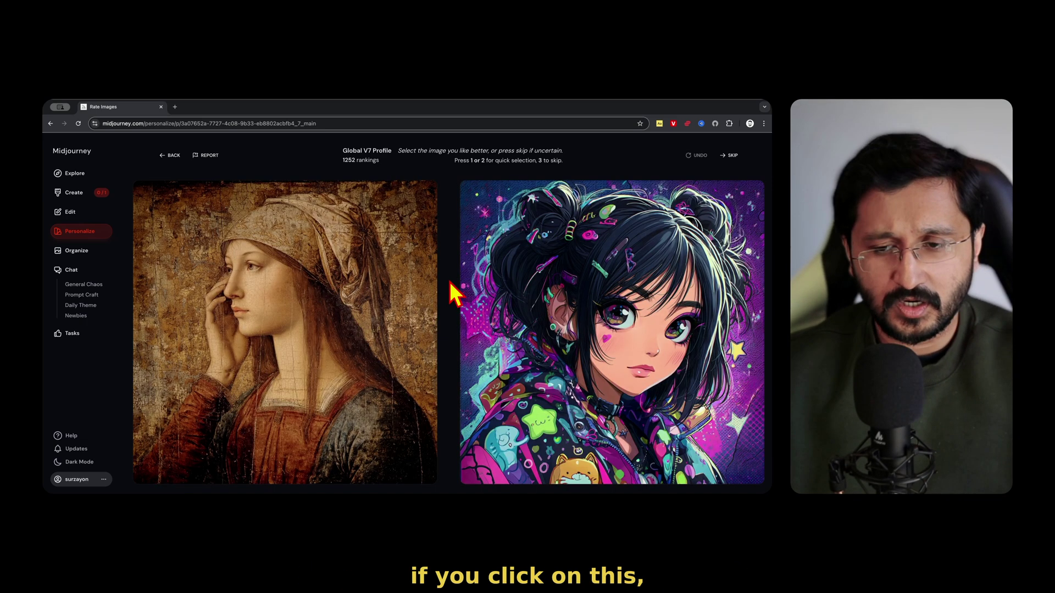
pyautogui.press('1')
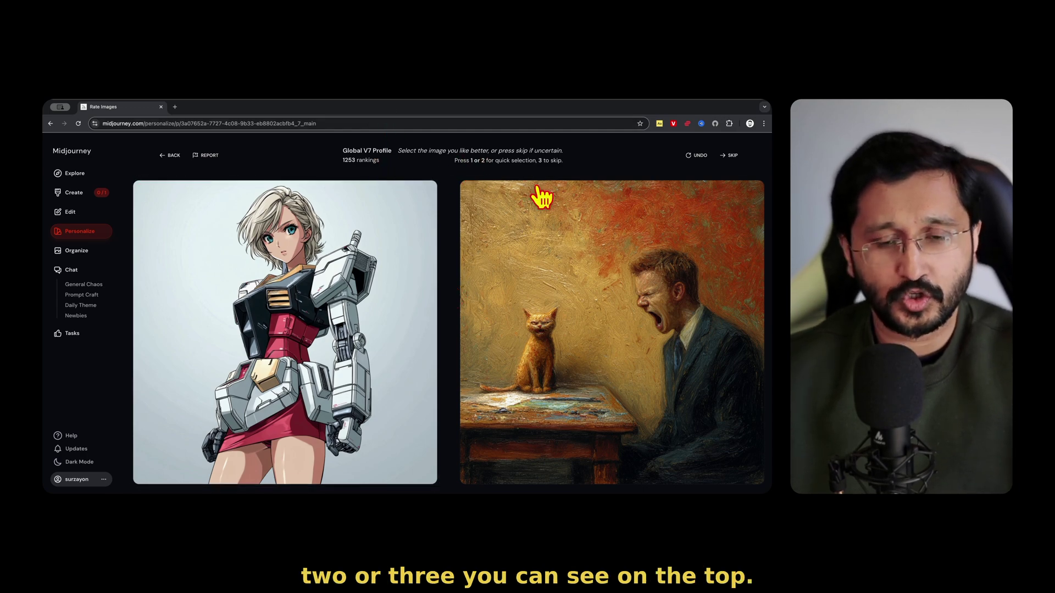
pyautogui.press('2')
pyautogui.press('2')
pyautogui.press('2')
pyautogui.press('2')
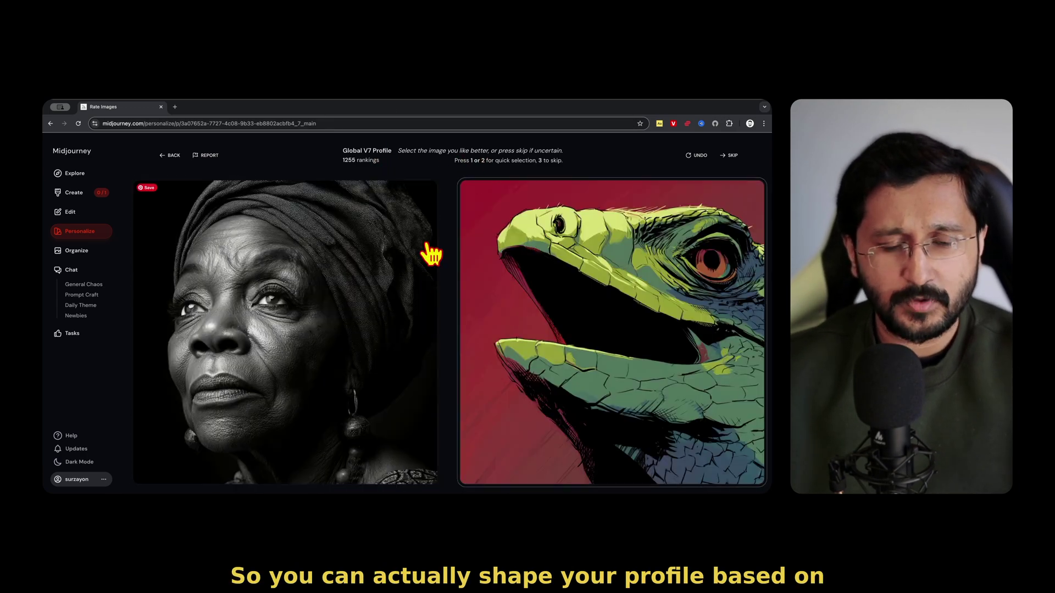
pyautogui.press('2')
pyautogui.press('2')
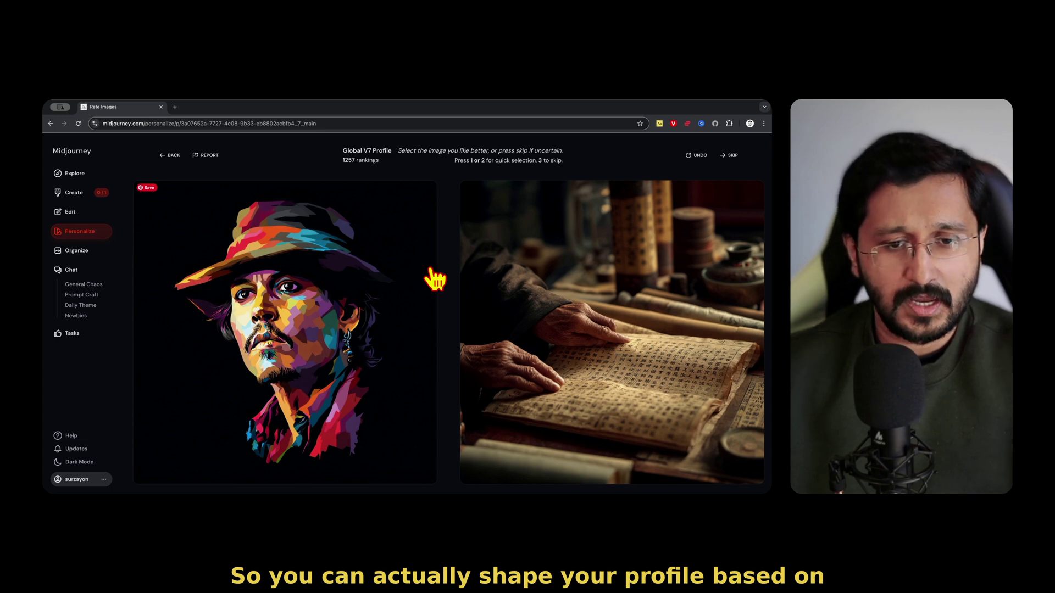
pyautogui.press('2')
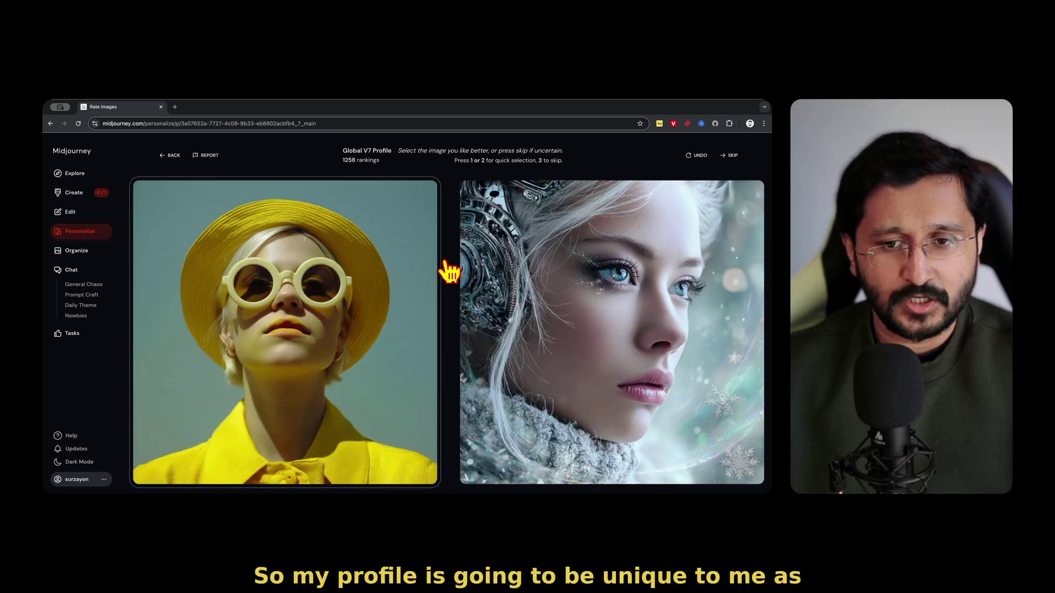
pyautogui.press('1')
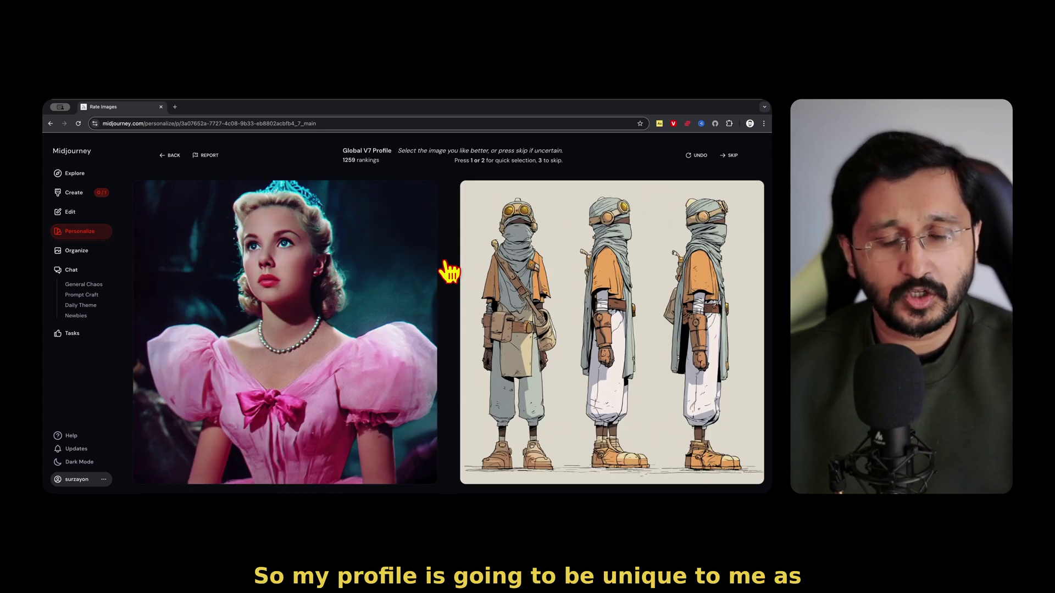
pyautogui.press('2')
pyautogui.press('2')
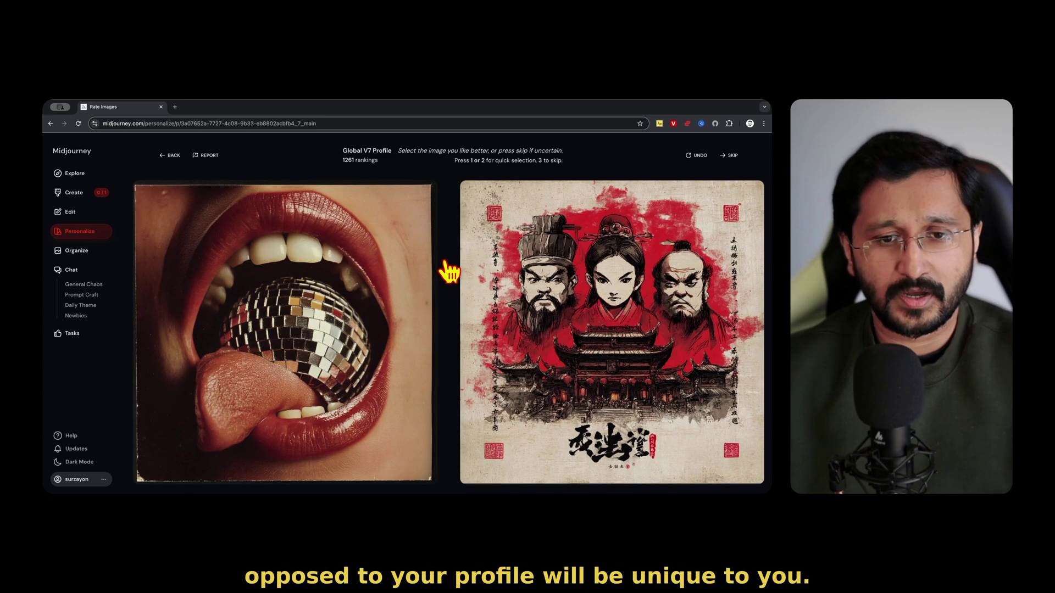
pyautogui.press('2')
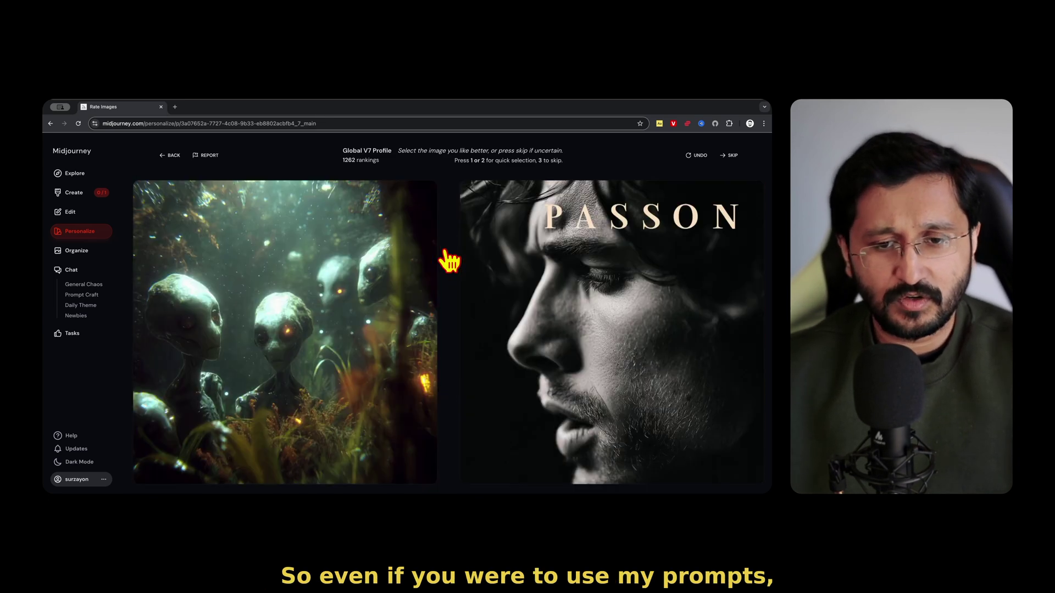
pyautogui.press('3')
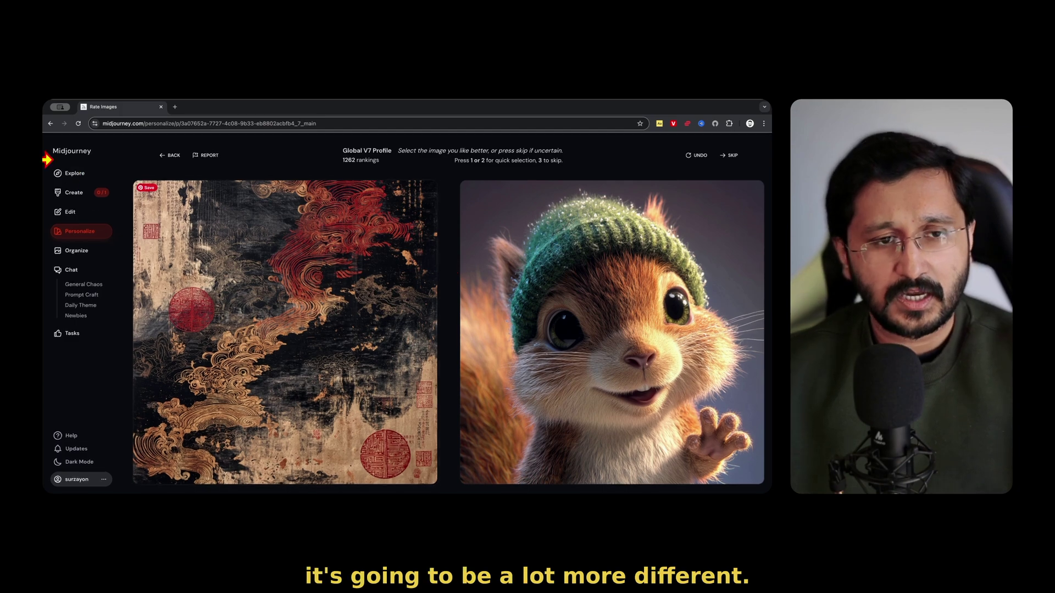
pyautogui.press('2')
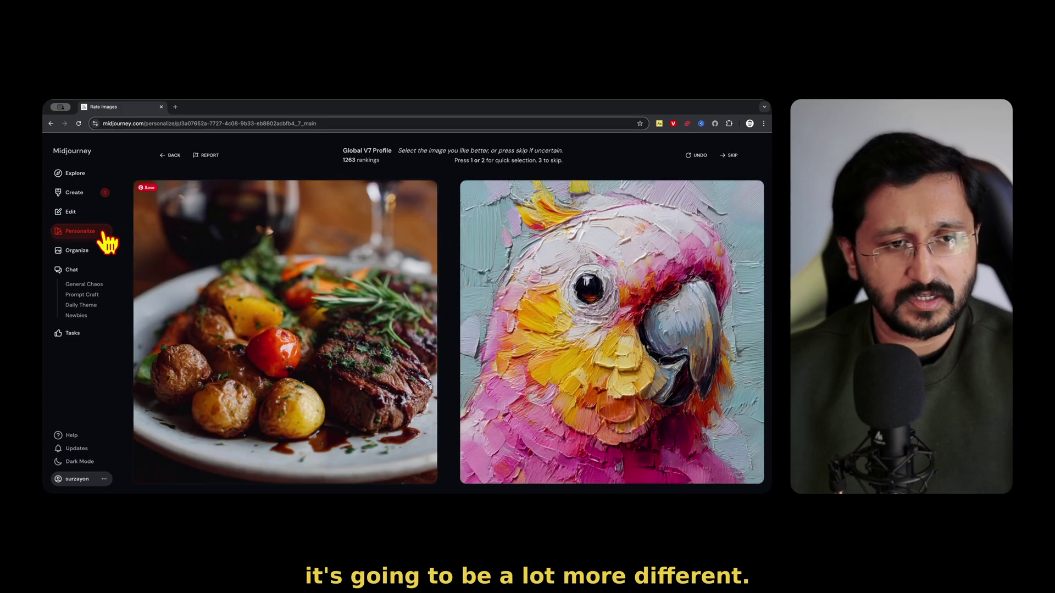
# Return to the created images, examine the upscaled group of friends enlarged and close the viewer.
pyautogui.click(73, 192)
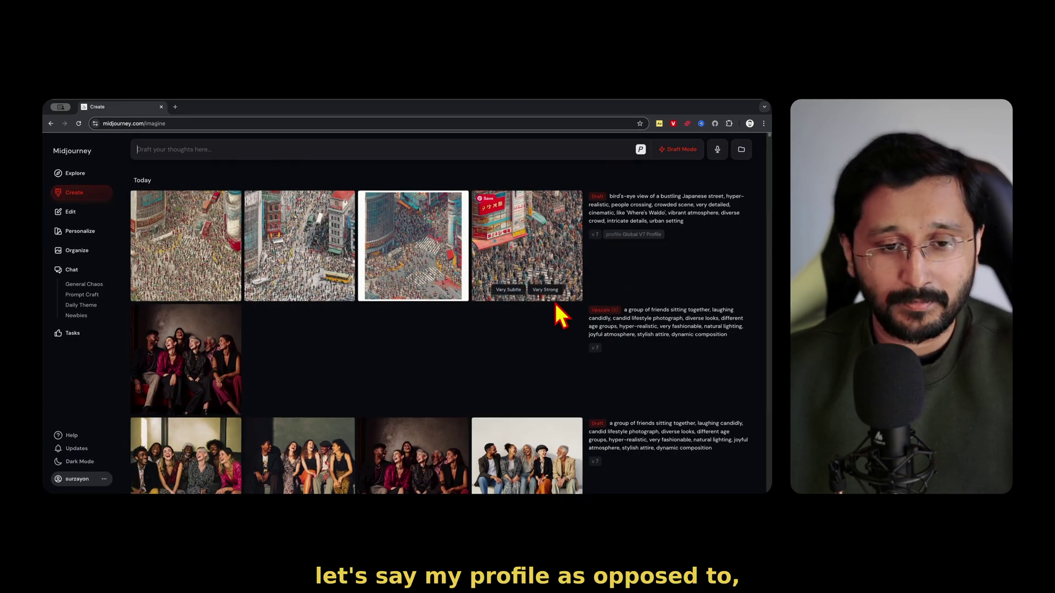
pyautogui.click(193, 358)
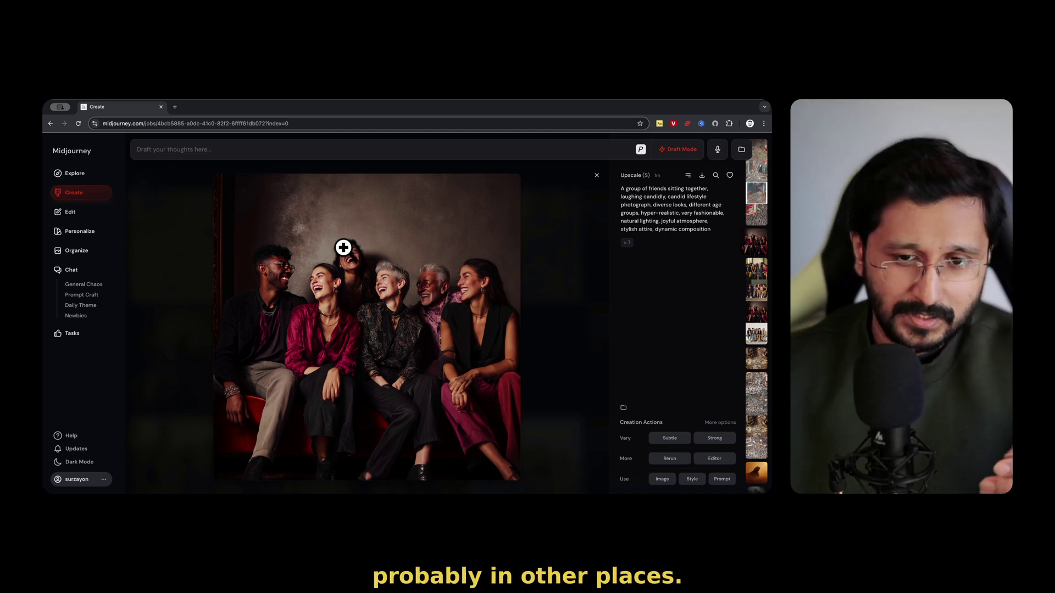
pyautogui.click(560, 283)
# Reuse the group of friends prompt and generate it with Draft Mode off and personalization on.
pyautogui.click(641, 330)
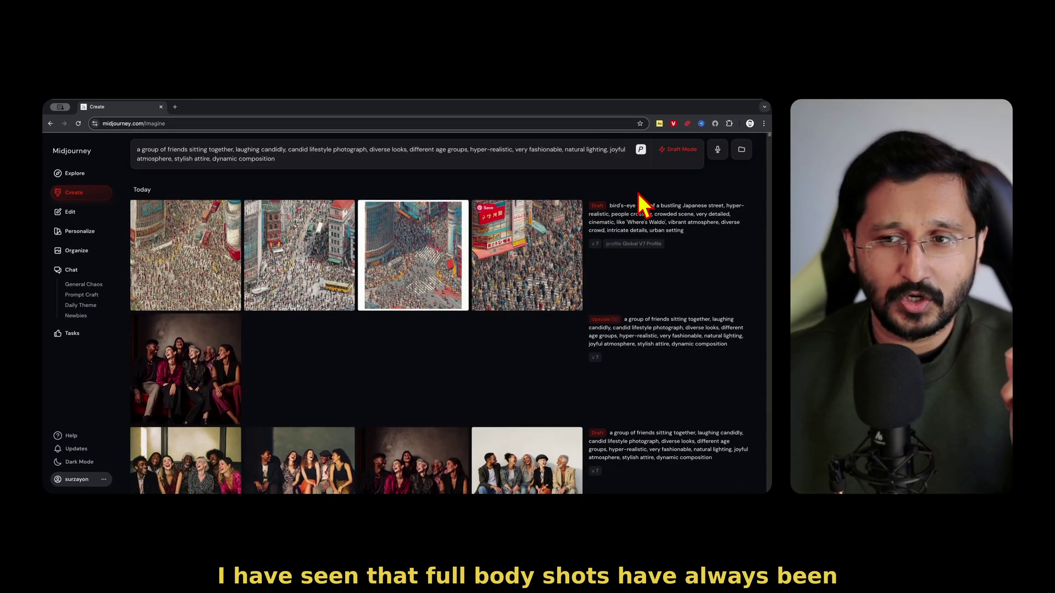
pyautogui.click(664, 152)
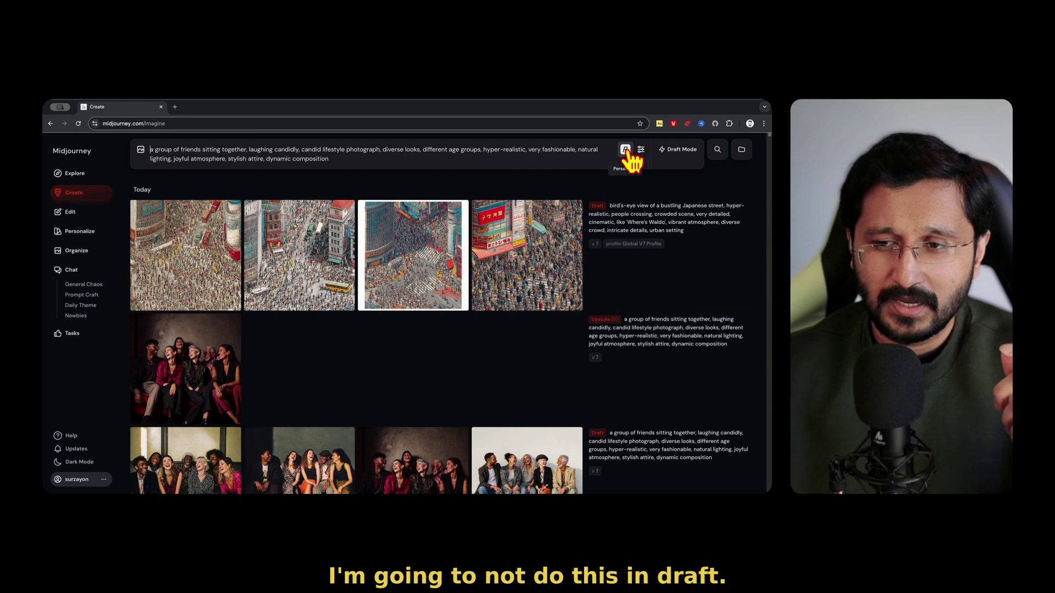
pyautogui.press('Return')
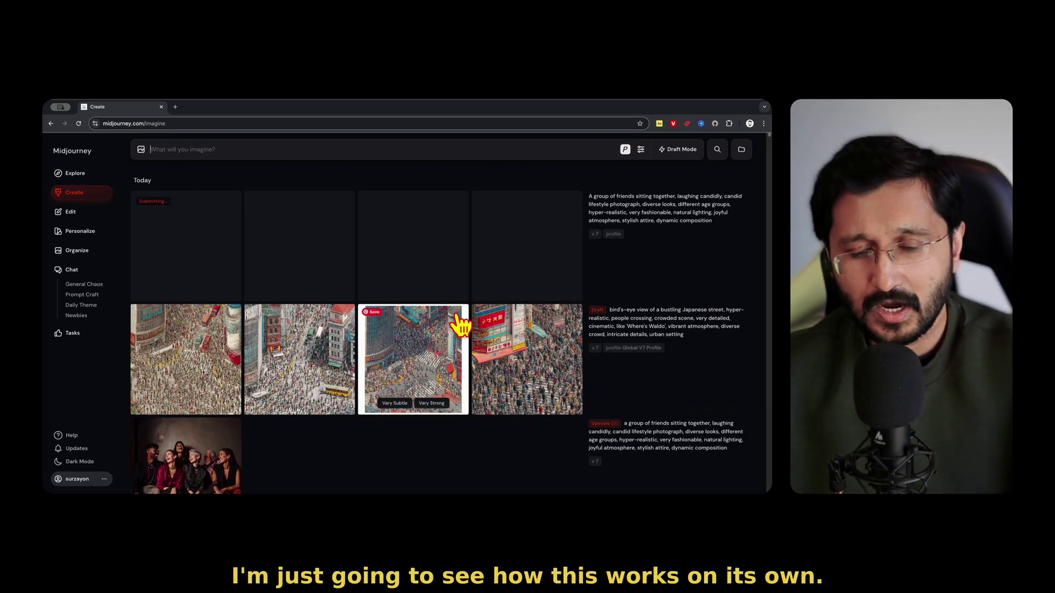
# Compare the personalized bird's-eye Japanese street drafts enlarged and run a Subtle upscale on the third one with the white border.
pyautogui.click(263, 313)
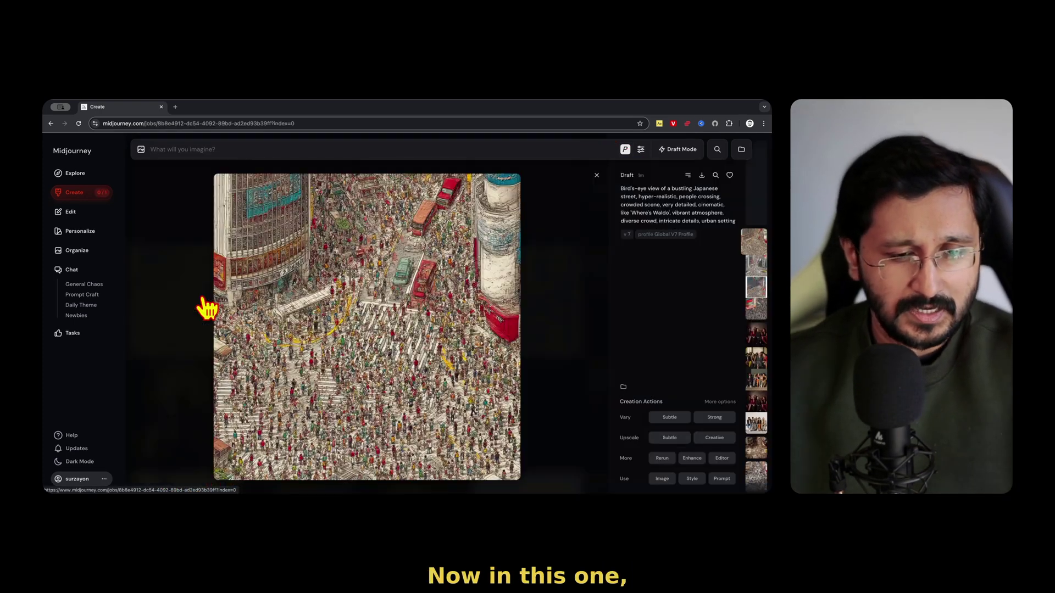
pyautogui.press('Right')
pyautogui.press('Right')
pyautogui.press('Left')
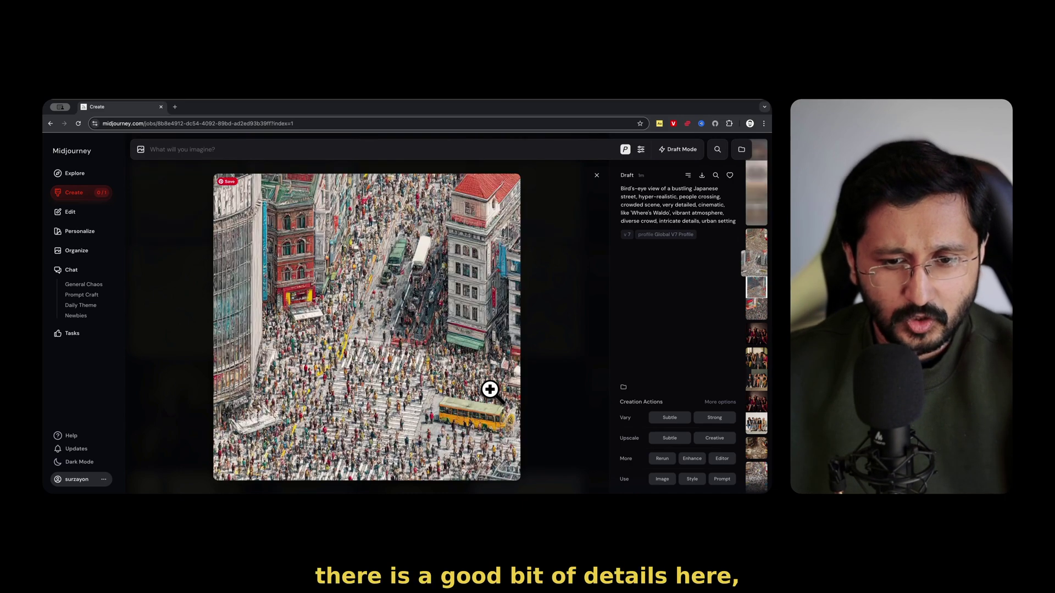
pyautogui.press('Right')
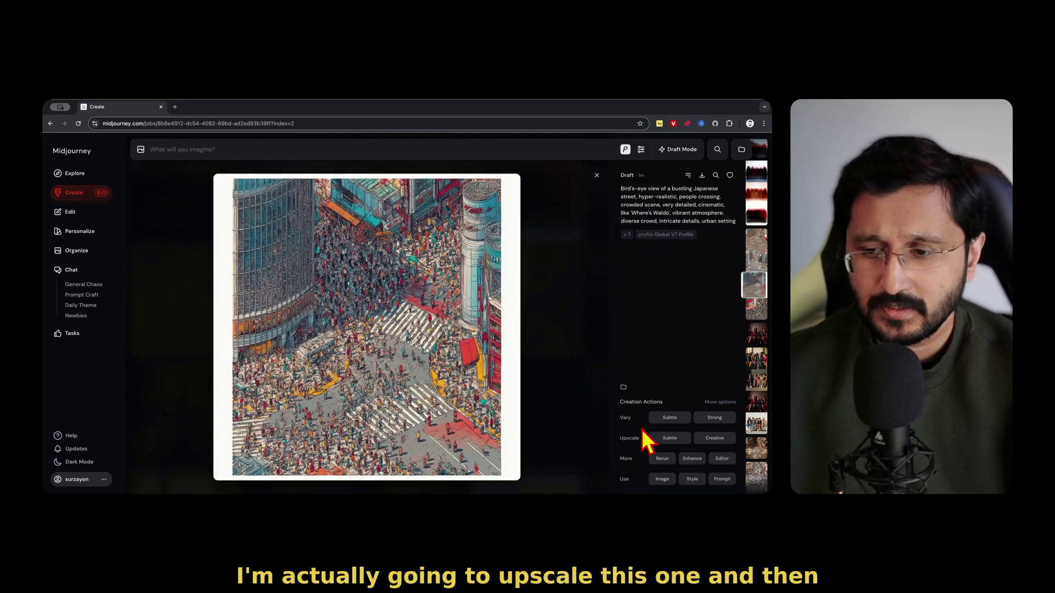
pyautogui.click(659, 439)
pyautogui.click(542, 397)
# Examine the earlier upscaled Japanese street image made without personalization and close the viewer.
pyautogui.scroll(-8, 542, 397)
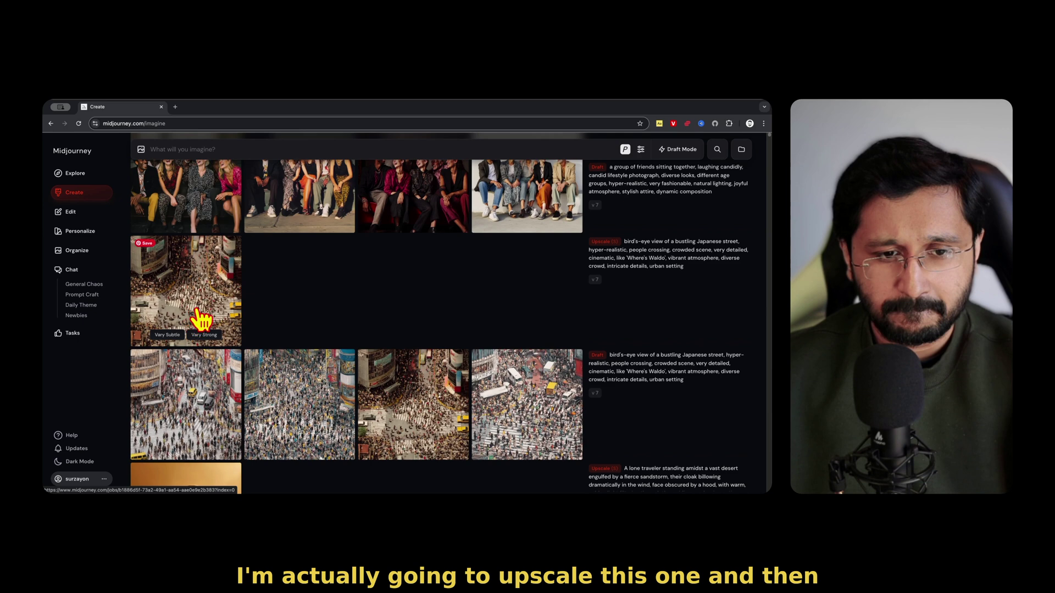
pyautogui.click(197, 312)
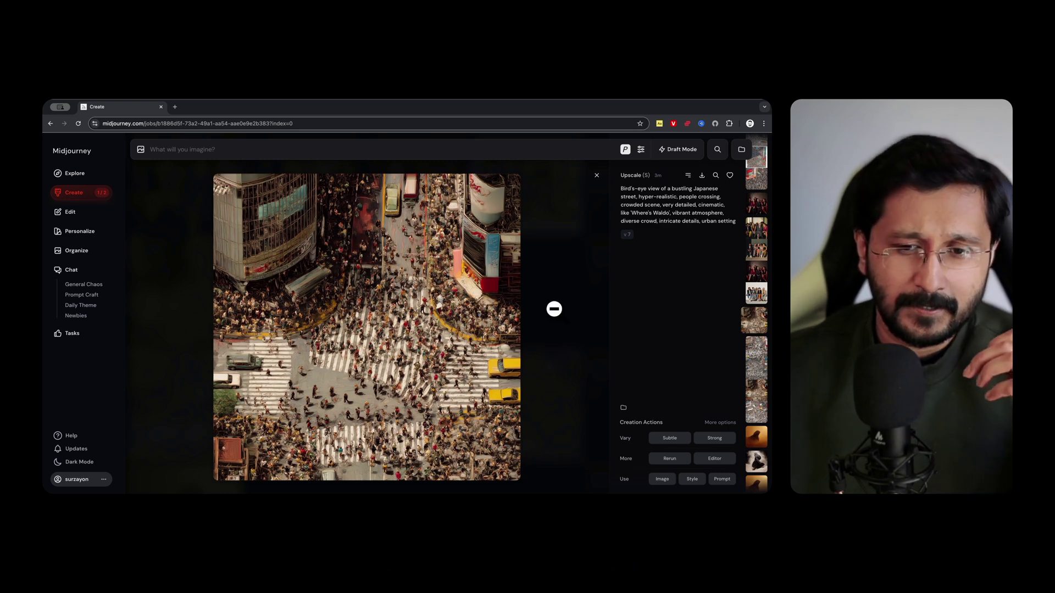
pyautogui.click(569, 279)
# Compare the four personalized group of friends images enlarged and return to the created images.
pyautogui.scroll(5, 492, 291)
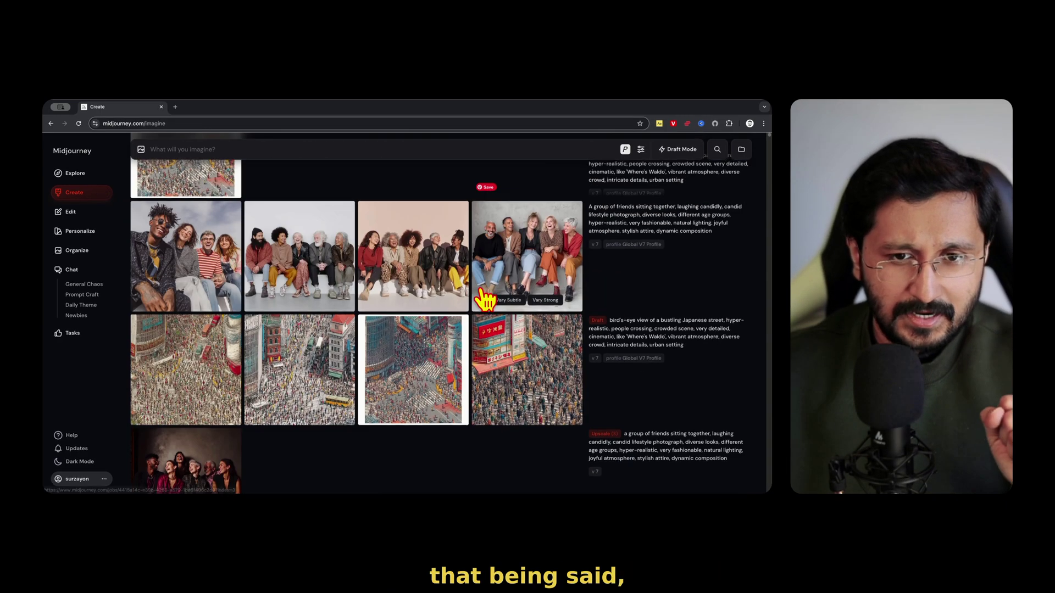
pyautogui.scroll(-2, 259, 358)
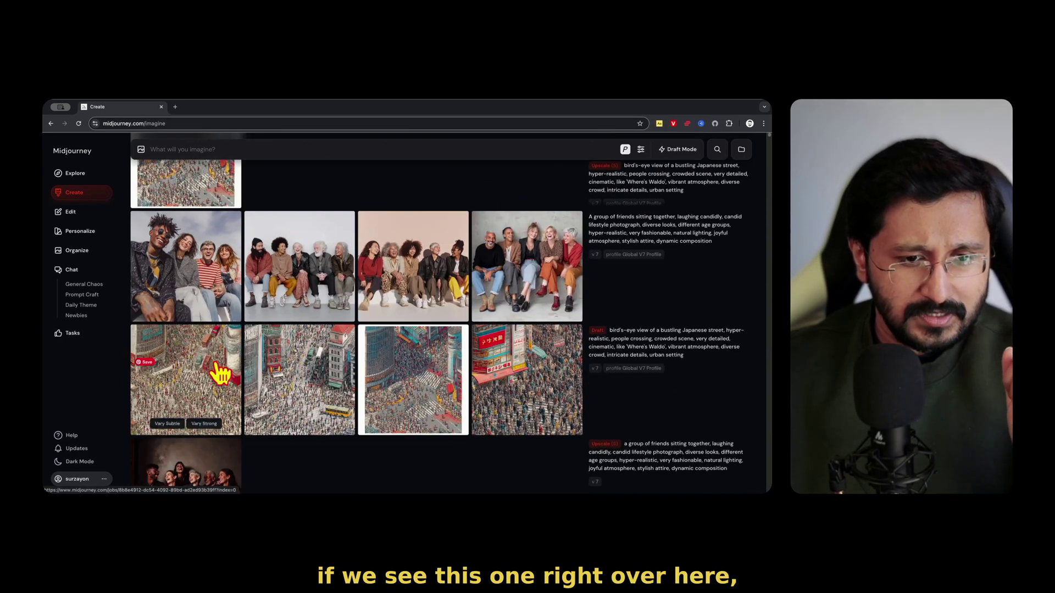
pyautogui.click(203, 277)
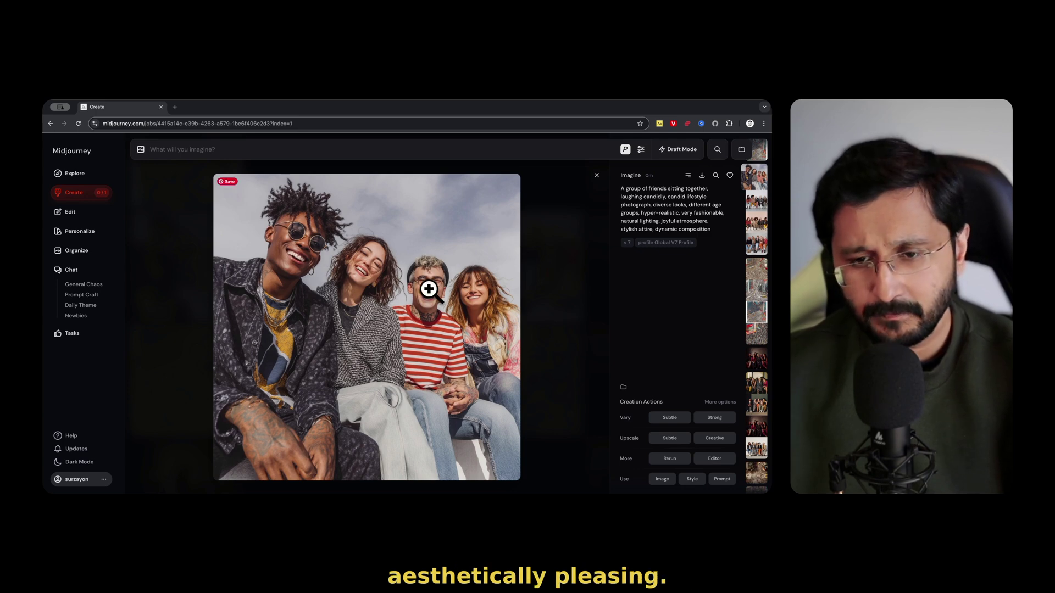
pyautogui.press('Down')
pyautogui.press('Down')
pyautogui.press('Down')
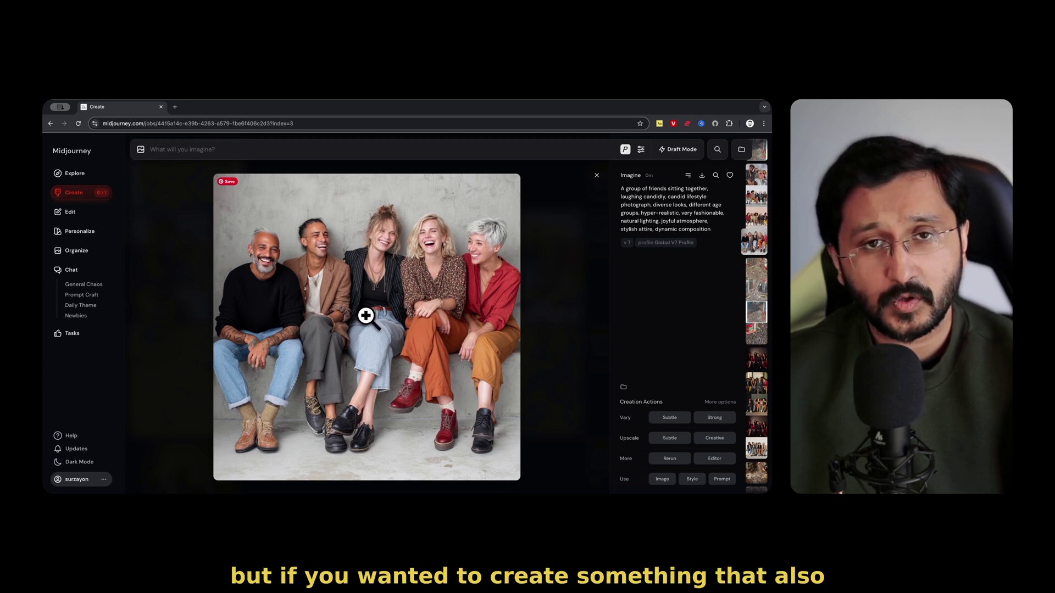
pyautogui.press('Up')
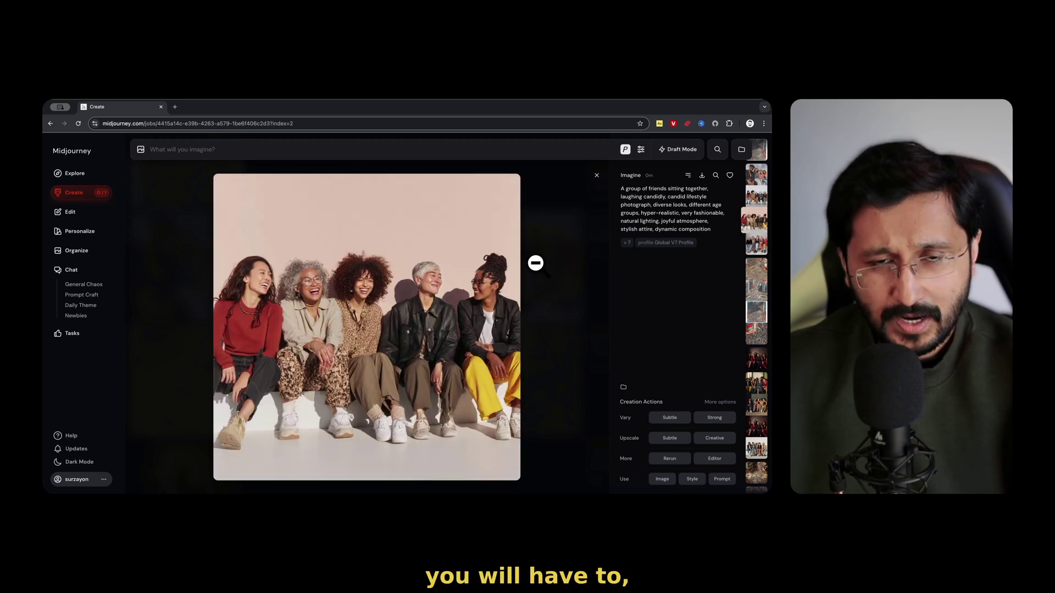
pyautogui.press('Escape')
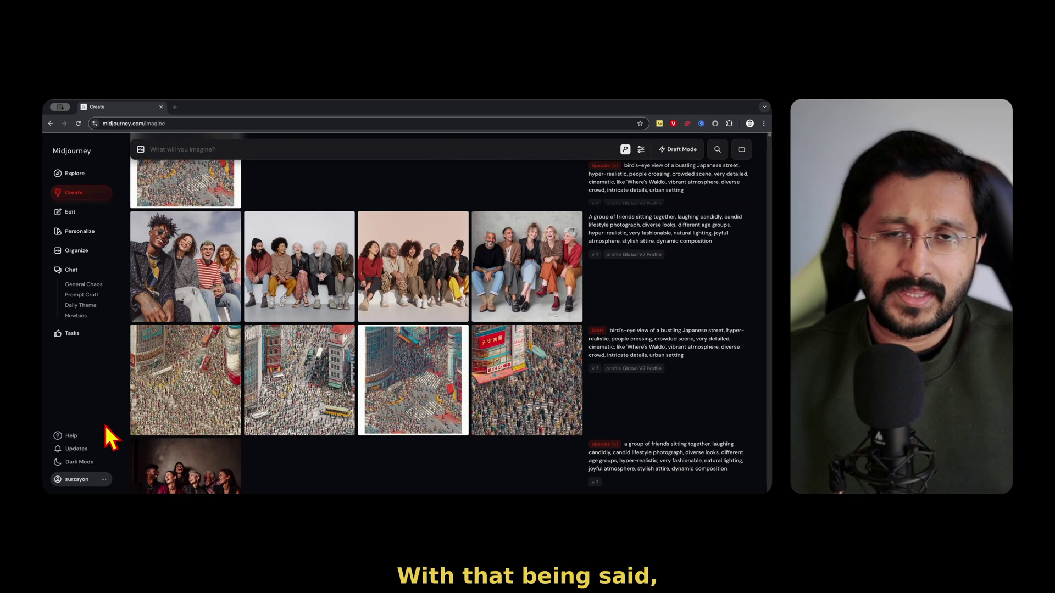